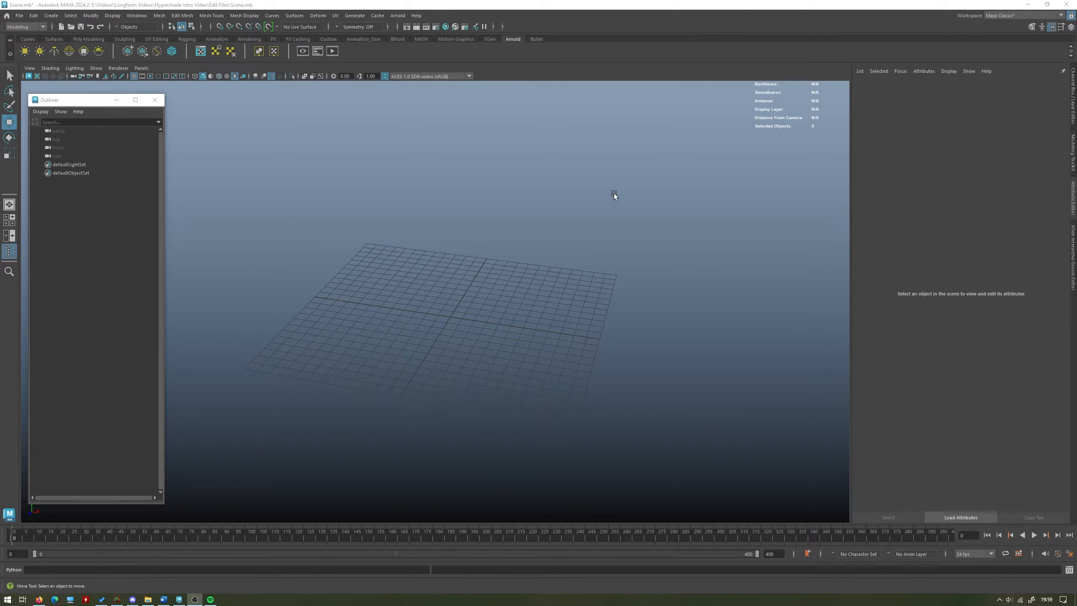
# Step: Open Hypershade and look through the Maya and Arnold nodes available for creation
pyautogui.keyDown('alt'); pyautogui.moveTo(490, 216); pyautogui.dragTo(505, 264, button='middle'); pyautogui.keyUp('alt')
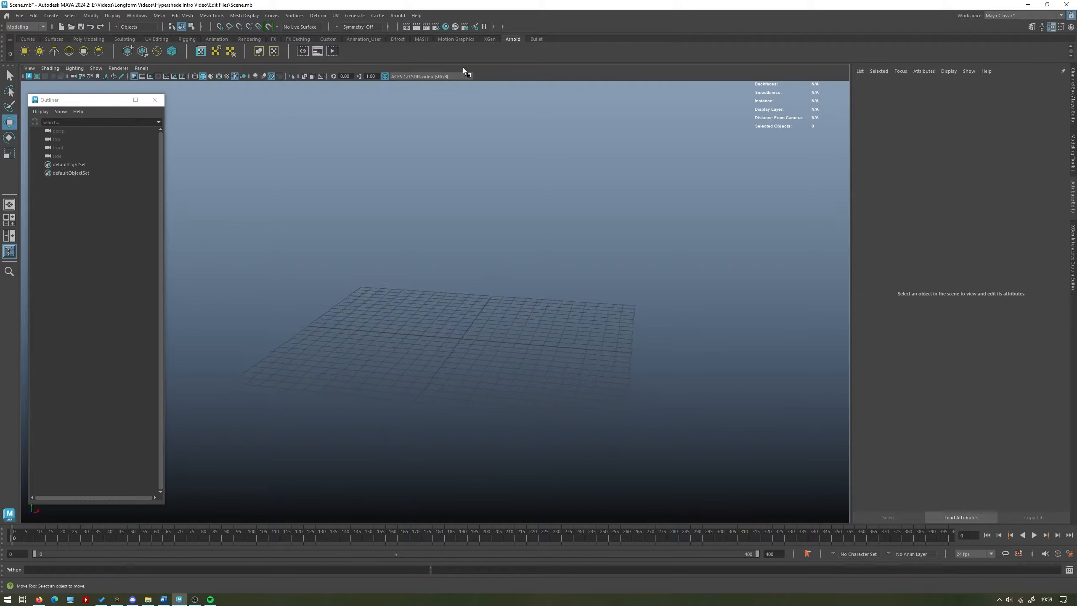
pyautogui.click(445, 27)
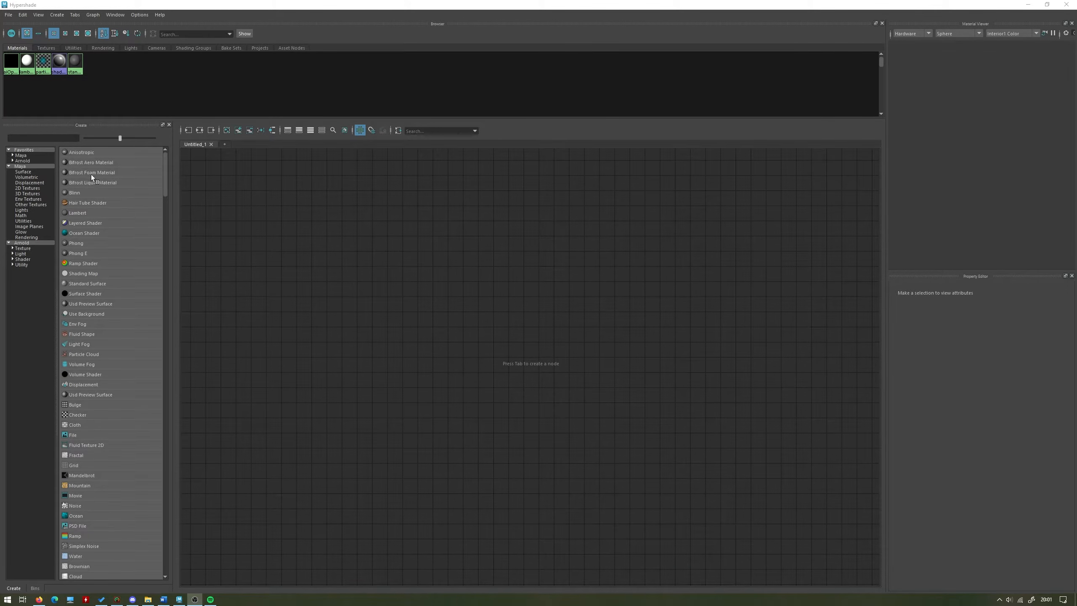
pyautogui.scroll(-20, 87, 297)
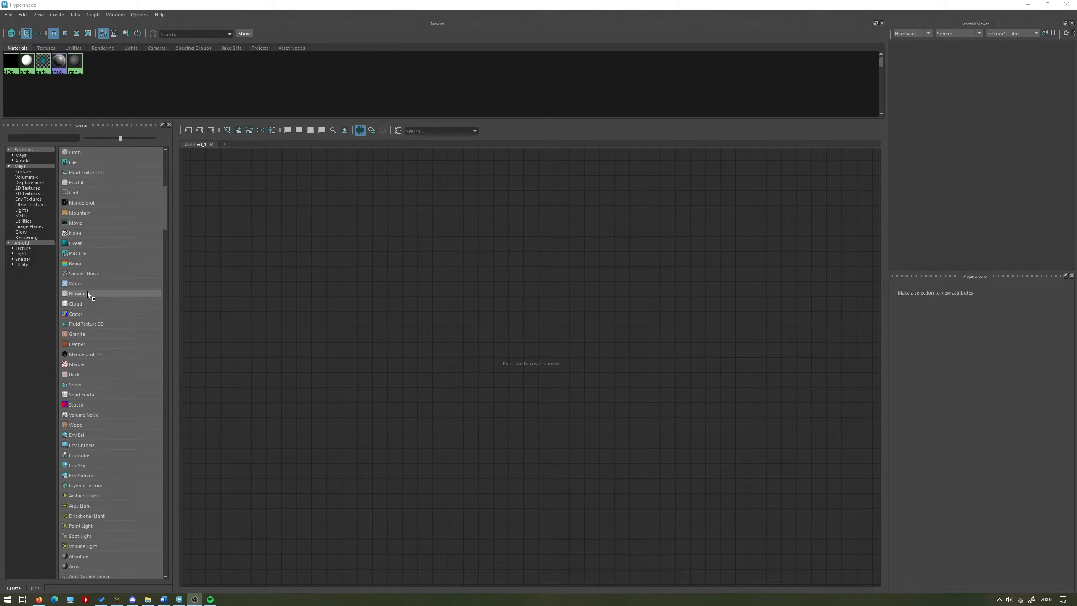
pyautogui.scroll(-20, 86, 288)
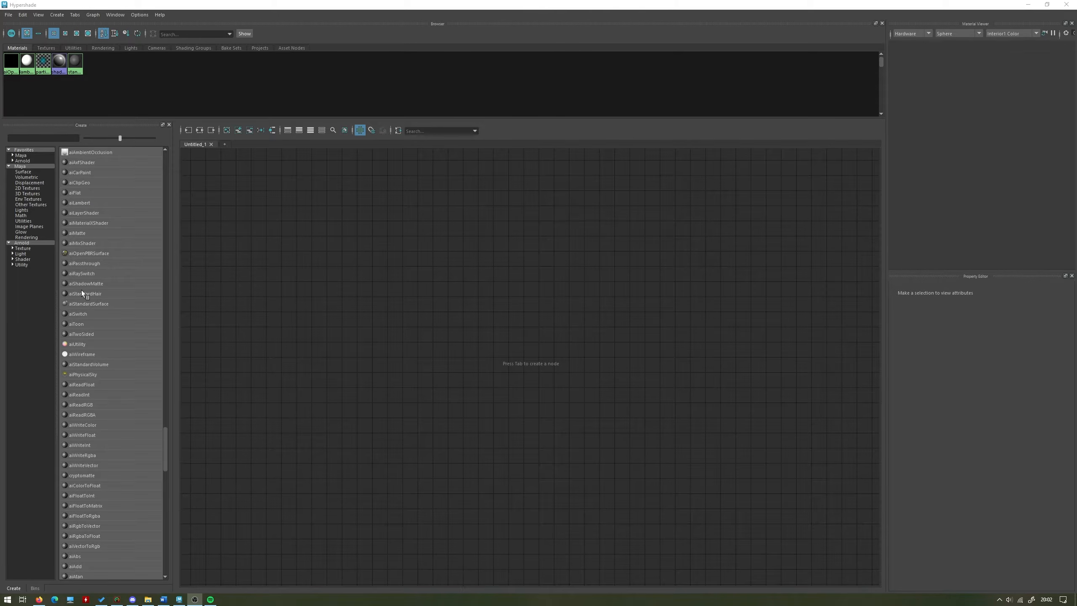
pyautogui.scroll(20, 86, 285)
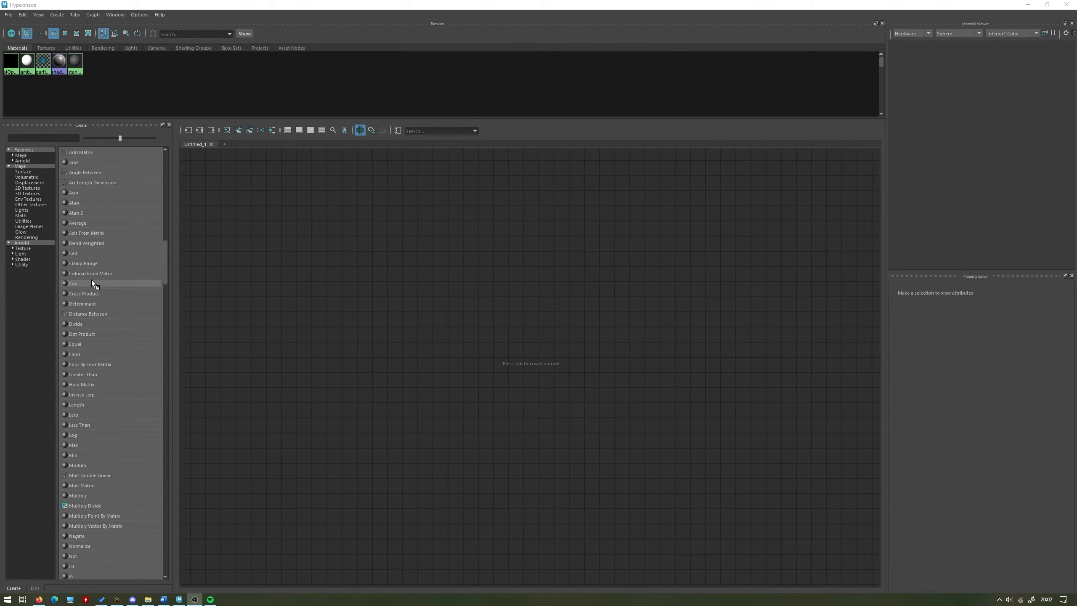
pyautogui.scroll(-1, 84, 296)
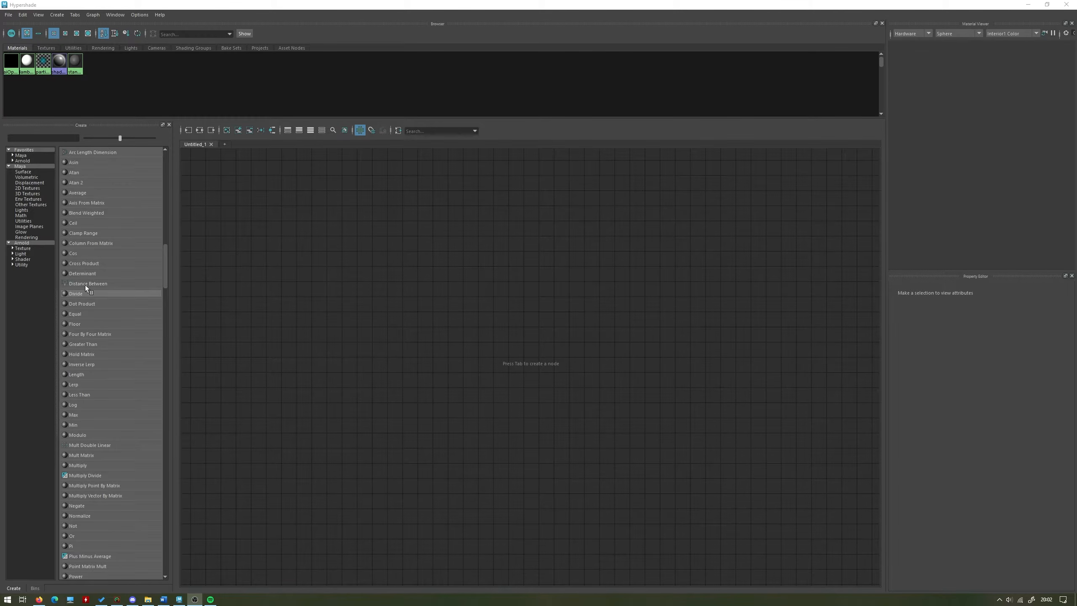
pyautogui.scroll(20, 130, 231)
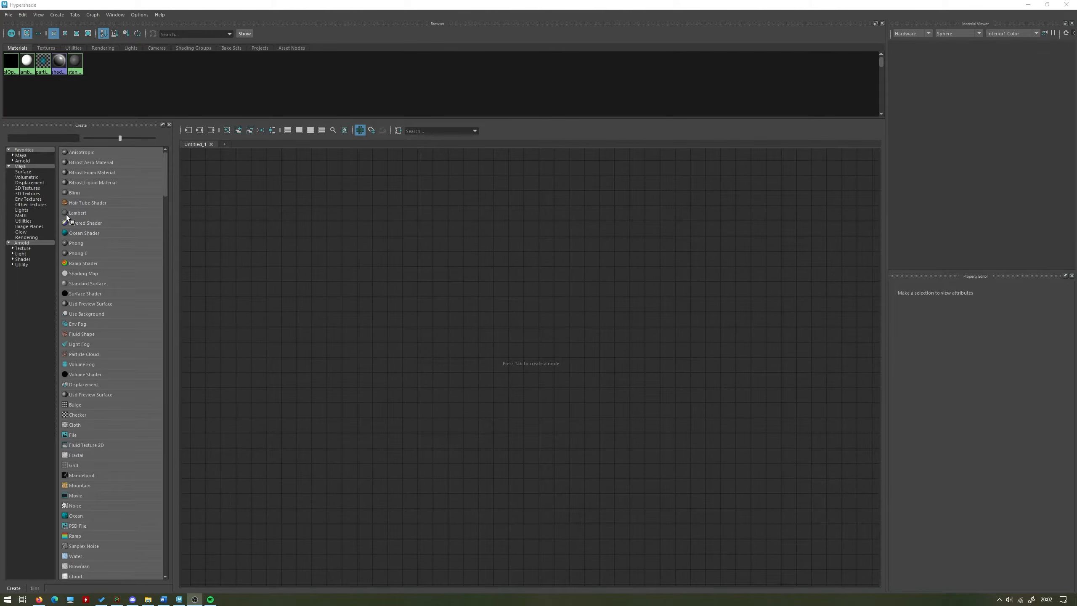
pyautogui.click(21, 166)
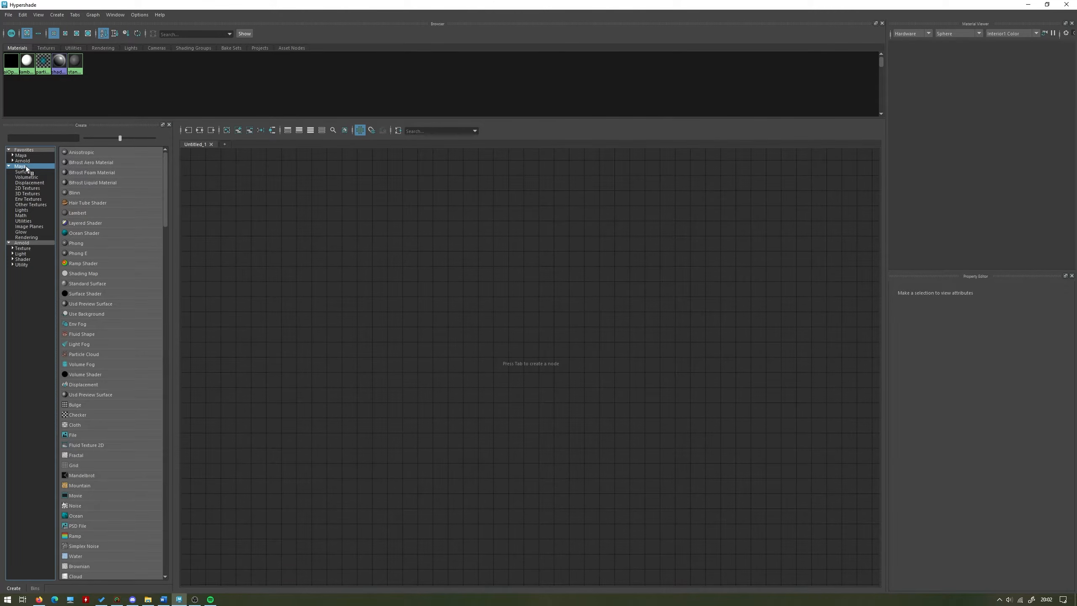
# Step: Create a Lambert material and rearrange its material and shading group nodes in the graph
pyautogui.click(78, 213)
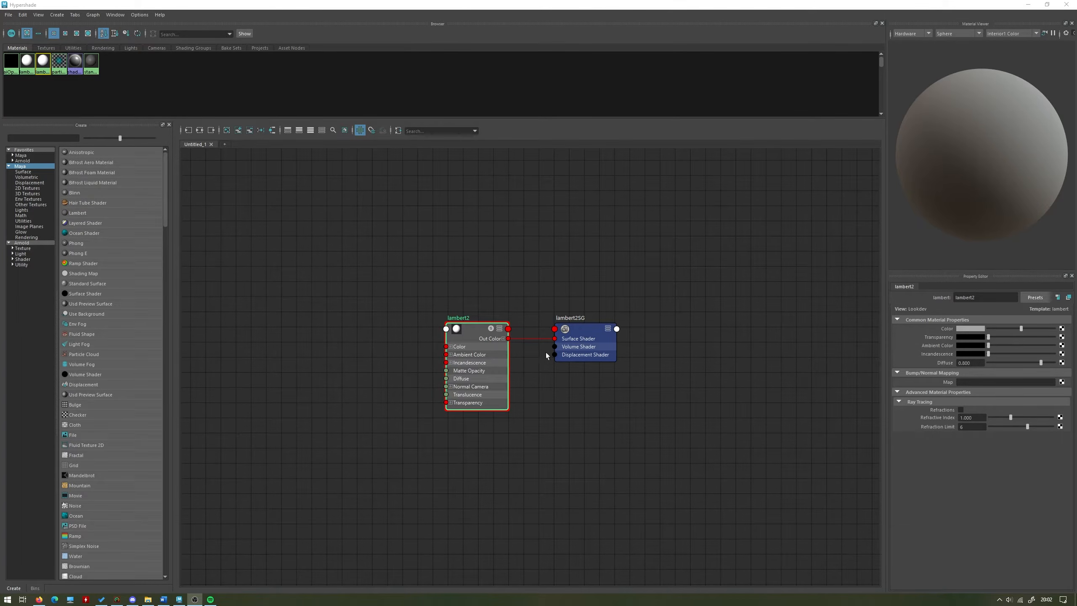
pyautogui.click(589, 340)
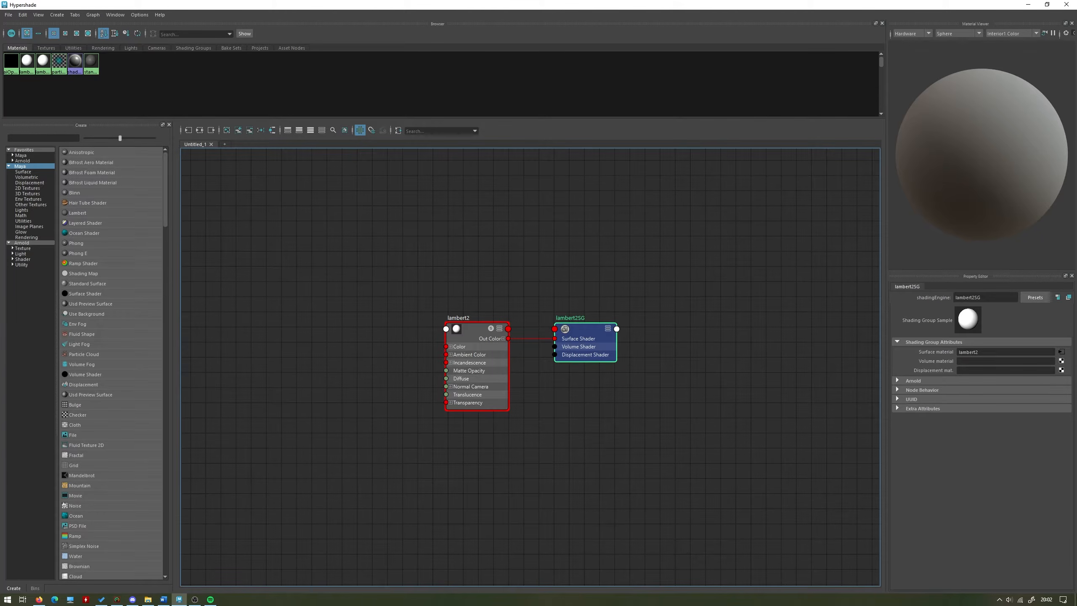
pyautogui.moveTo(475, 329); pyautogui.dragTo(472, 355)
pyautogui.moveTo(591, 353); pyautogui.dragTo(626, 314)
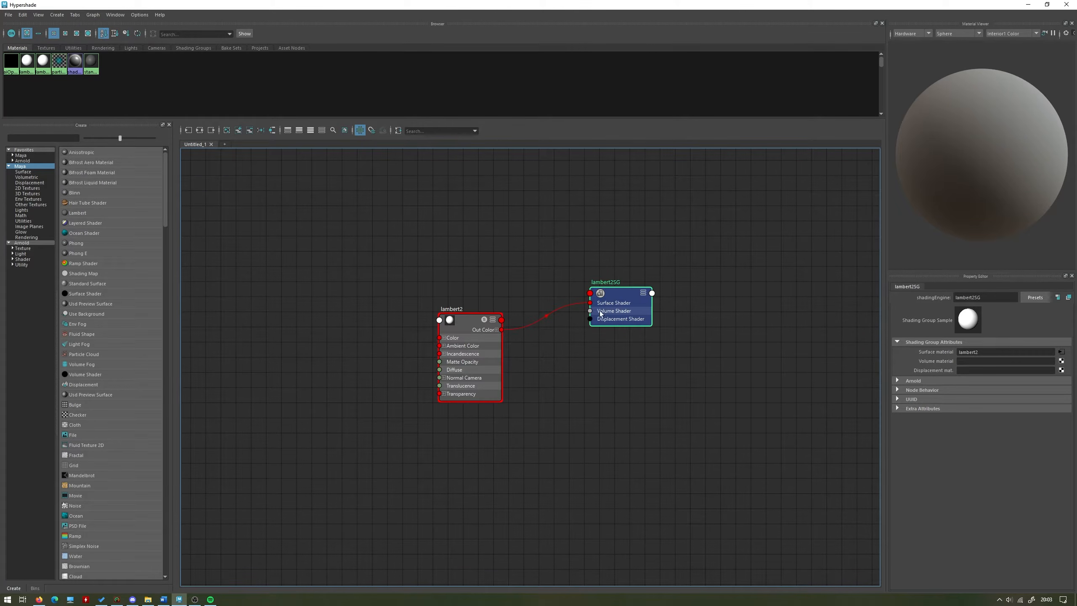
pyautogui.moveTo(618, 309); pyautogui.dragTo(600, 327)
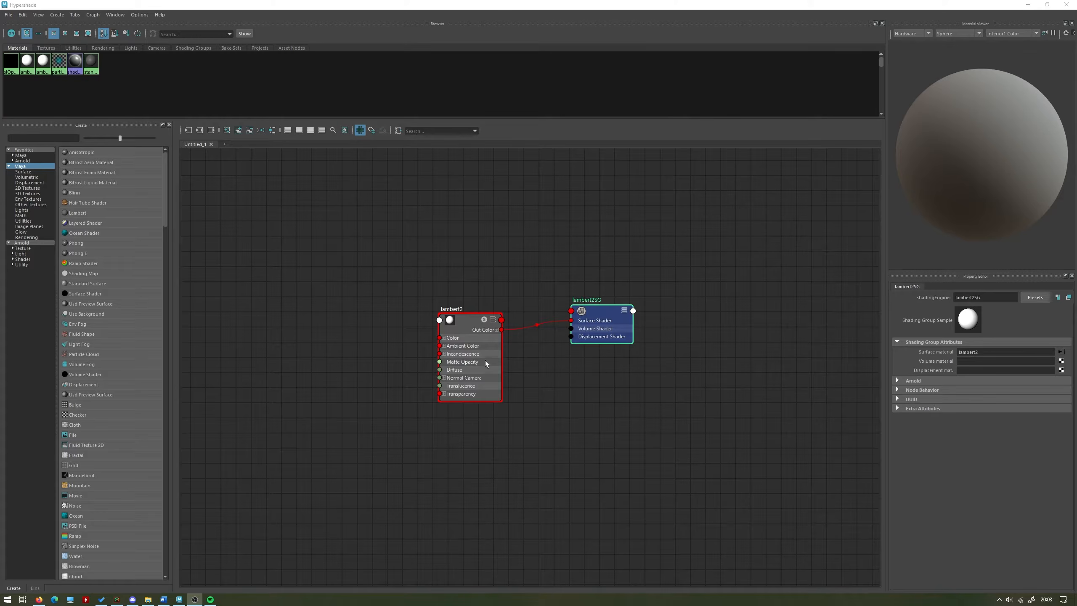
# Step: Delete the Lambert material and its shading group from the node graph
pyautogui.click(483, 385)
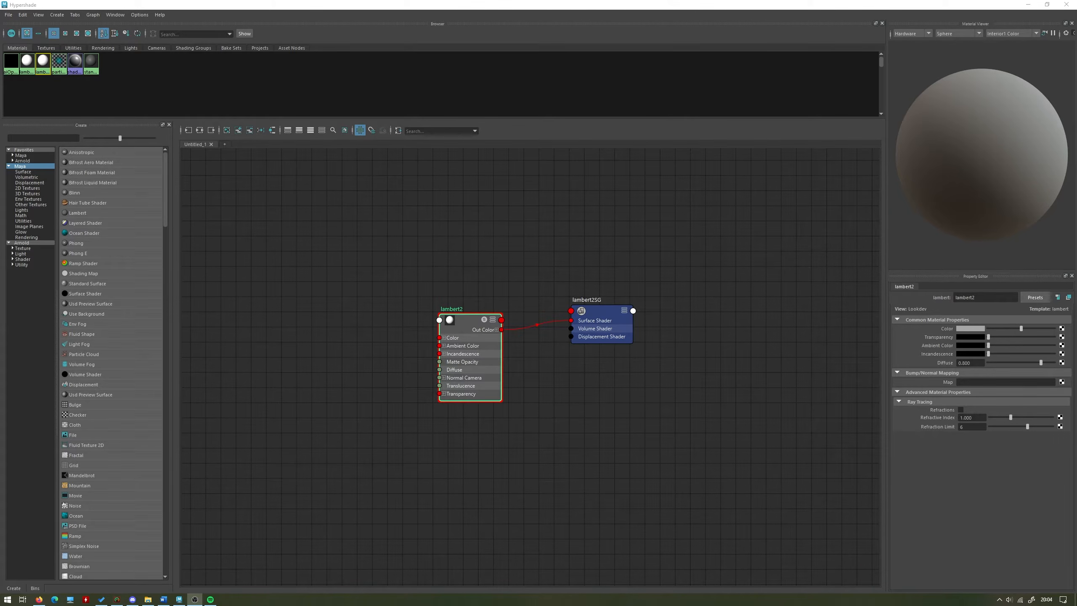
pyautogui.click(341, 283)
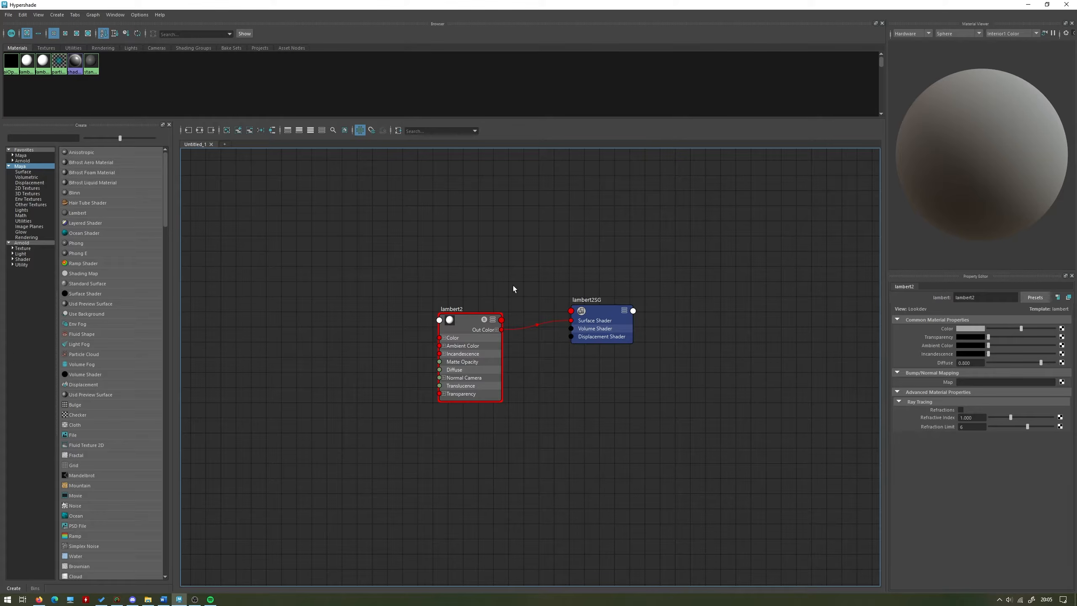
pyautogui.moveTo(668, 433); pyautogui.dragTo(414, 283)
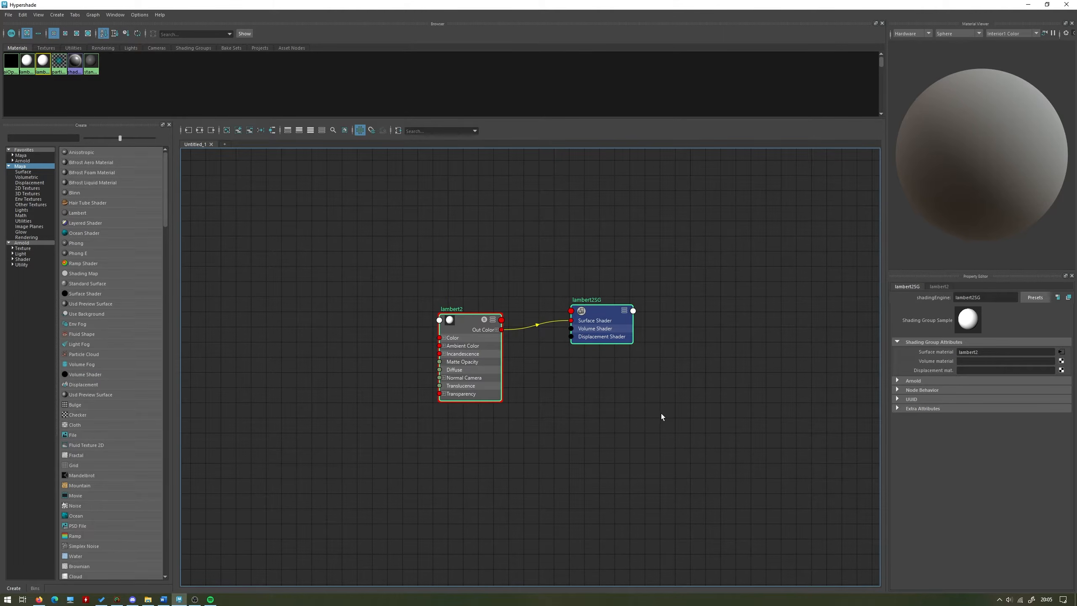
pyautogui.moveTo(667, 425); pyautogui.dragTo(373, 248)
pyautogui.moveTo(726, 473); pyautogui.dragTo(293, 228)
pyautogui.press('Delete')
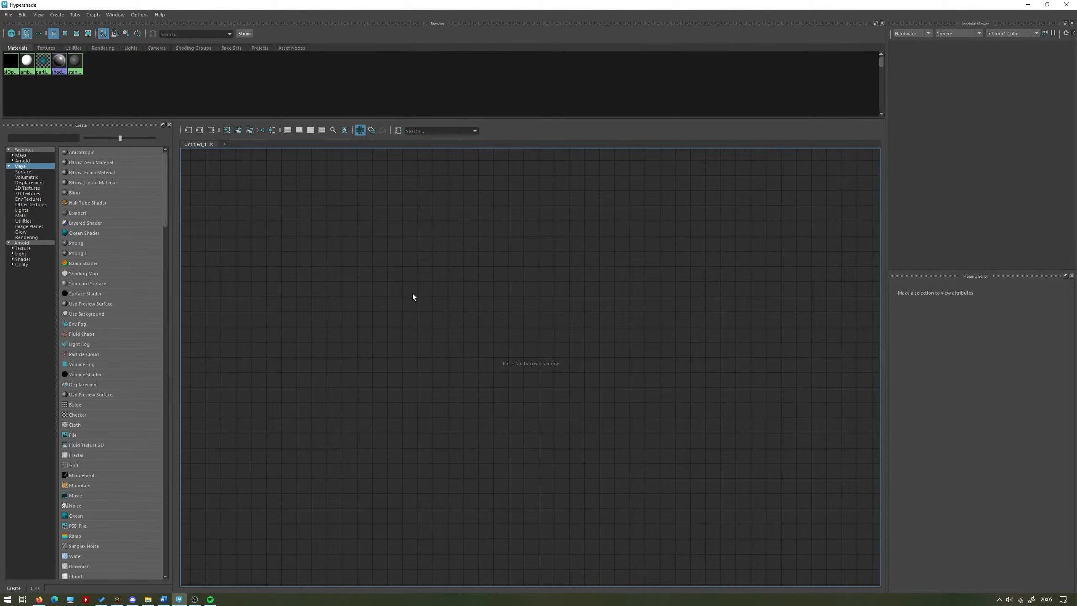
# Step: Add an aiOpenPBRSurface material to the empty graph using the node search
pyautogui.press('Tab')
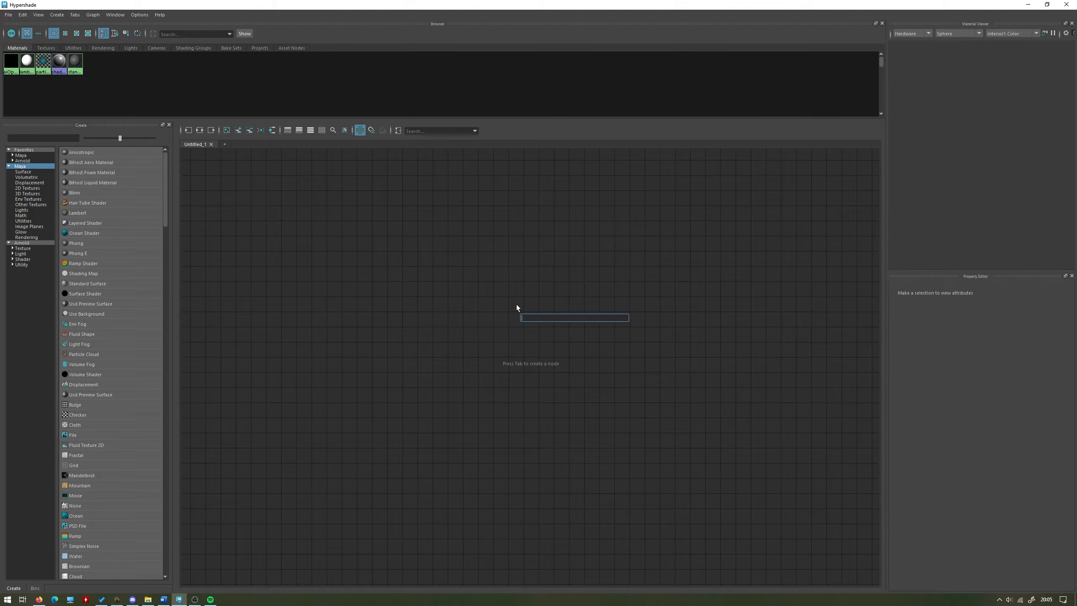
pyautogui.write('aiop')
pyautogui.press('Down')
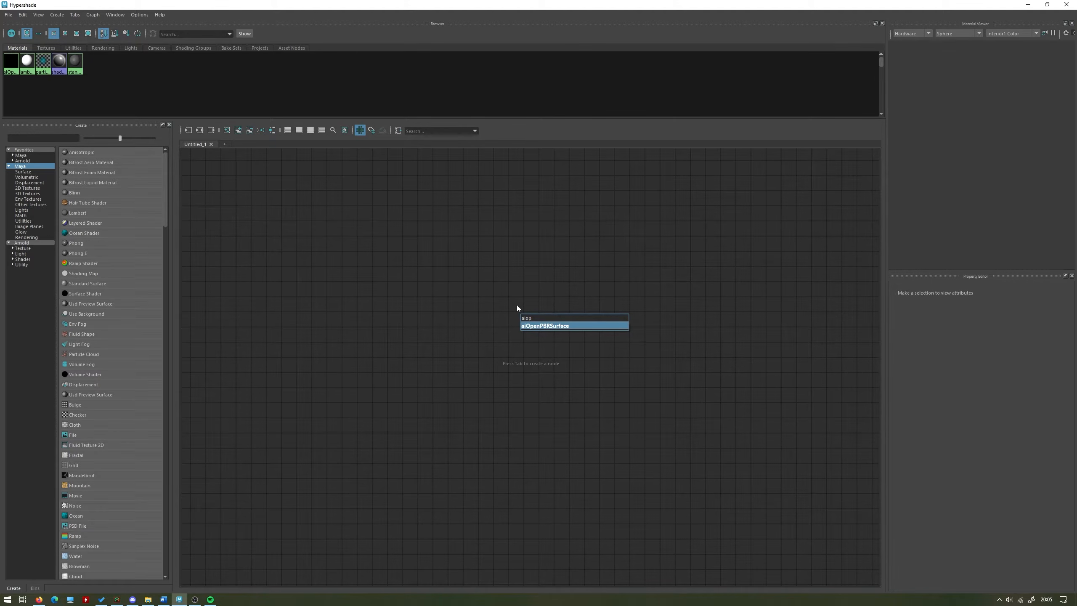
pyautogui.press('Up')
pyautogui.press('Return')
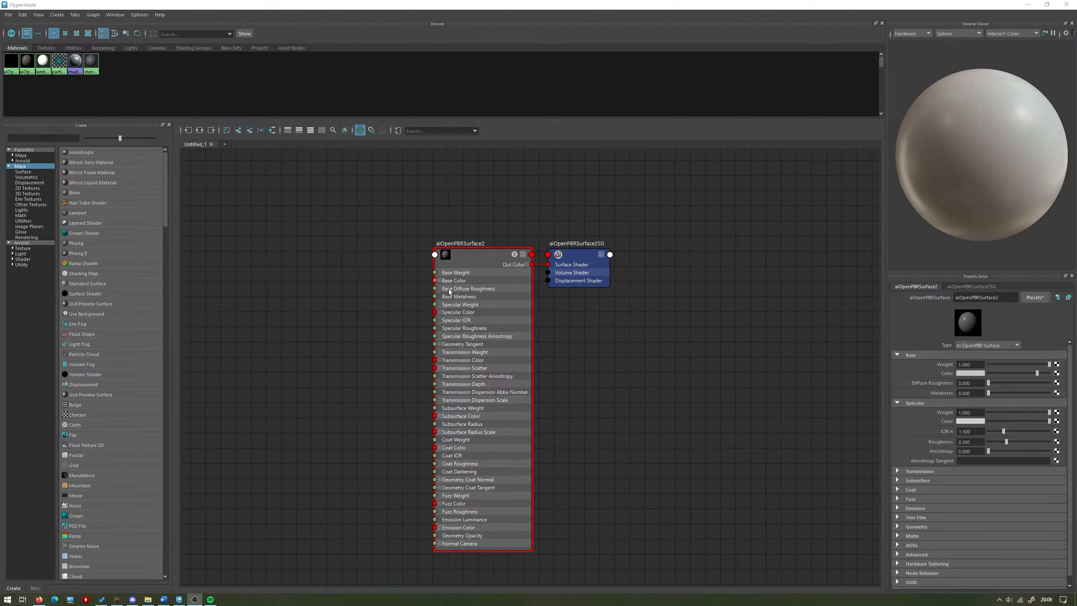
# Step: Examine the aiOpenPBRSurface material's attributes, including its Transmission section
pyautogui.click(496, 372)
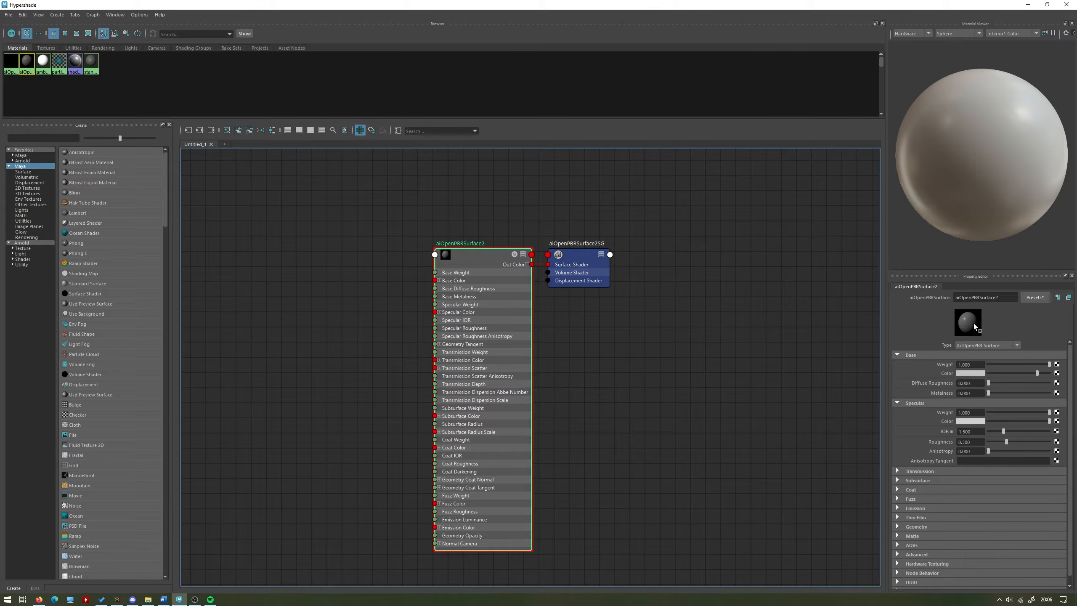
pyautogui.scroll(-1, 969, 405)
pyautogui.click(928, 464)
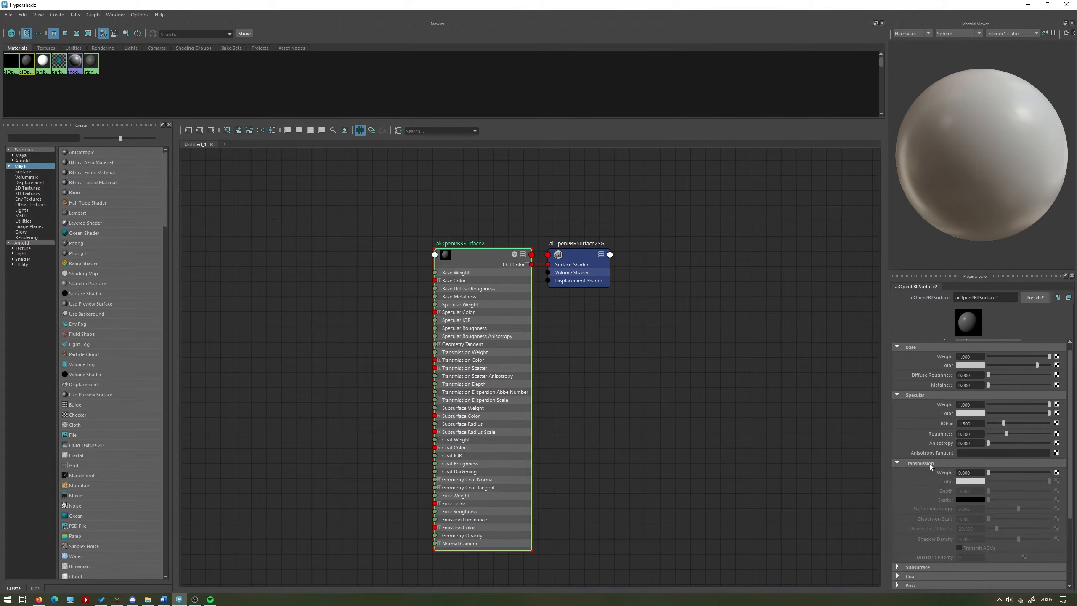
pyautogui.click(930, 464)
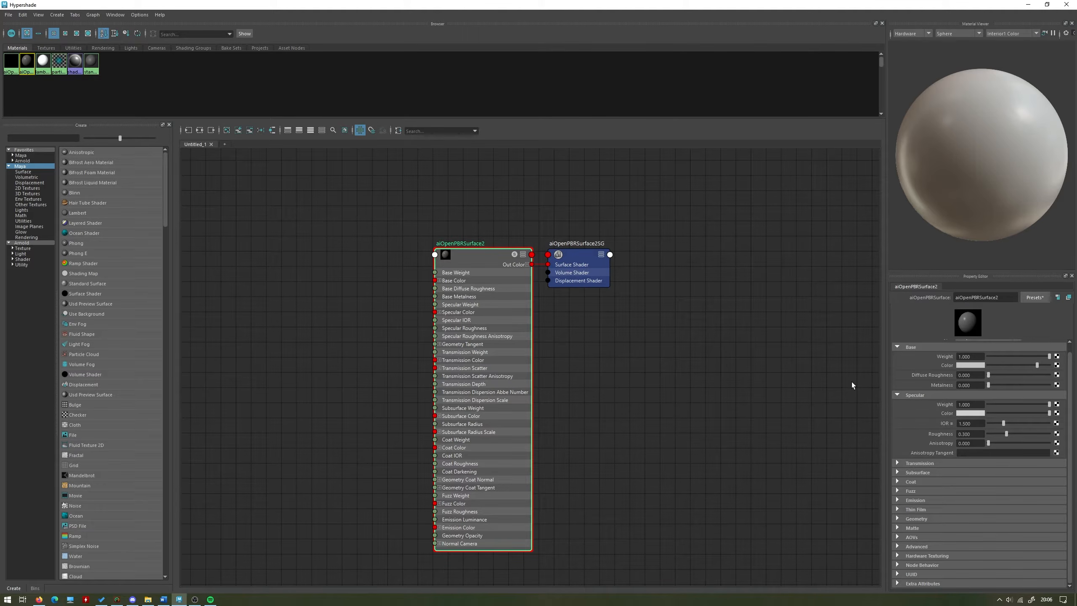
pyautogui.scroll(1, 928, 403)
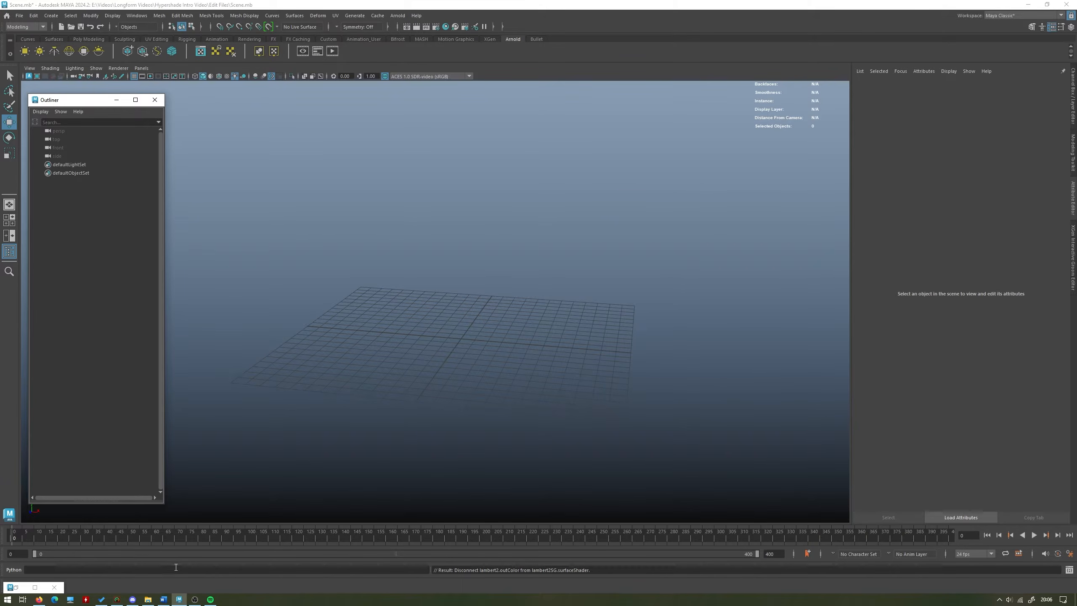
# Step: Minimize Hypershade, create a polygon cube in the scene and turn off scene lighting in the viewport
pyautogui.click(35, 587)
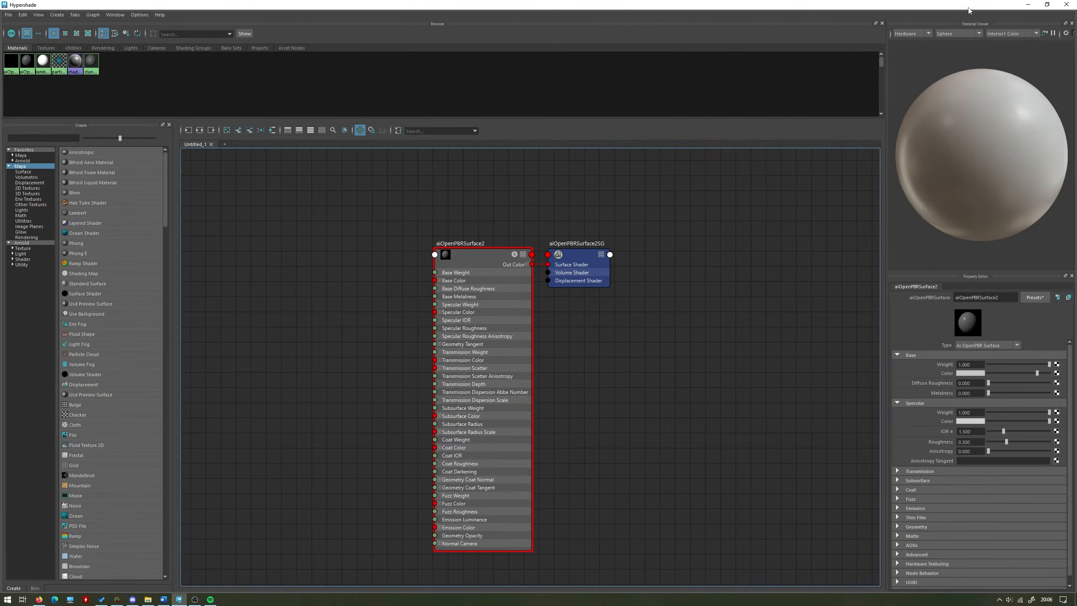
pyautogui.click(1028, 4)
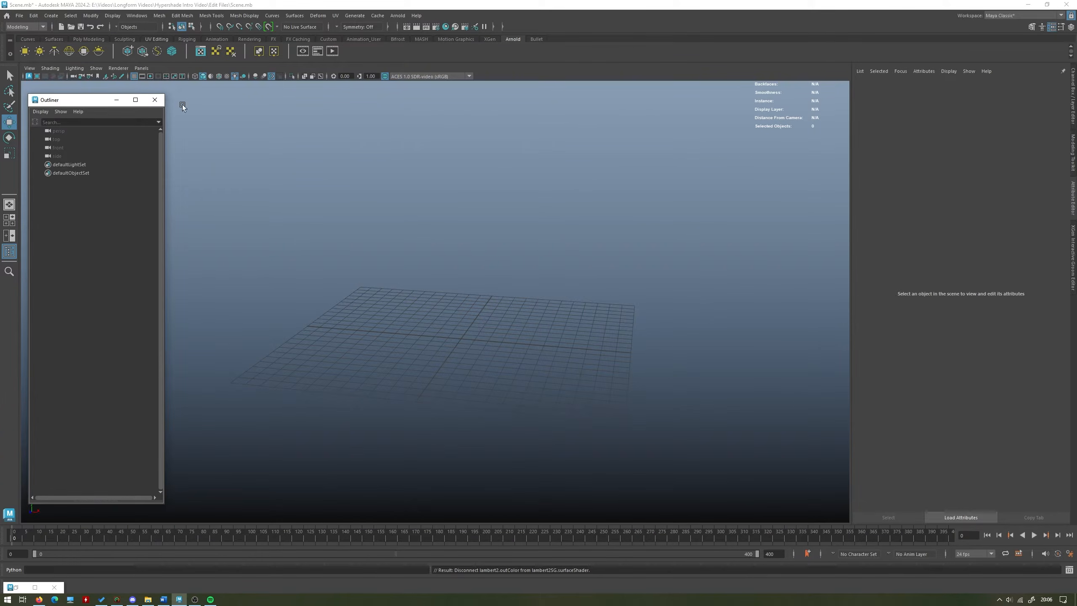
pyautogui.click(89, 39)
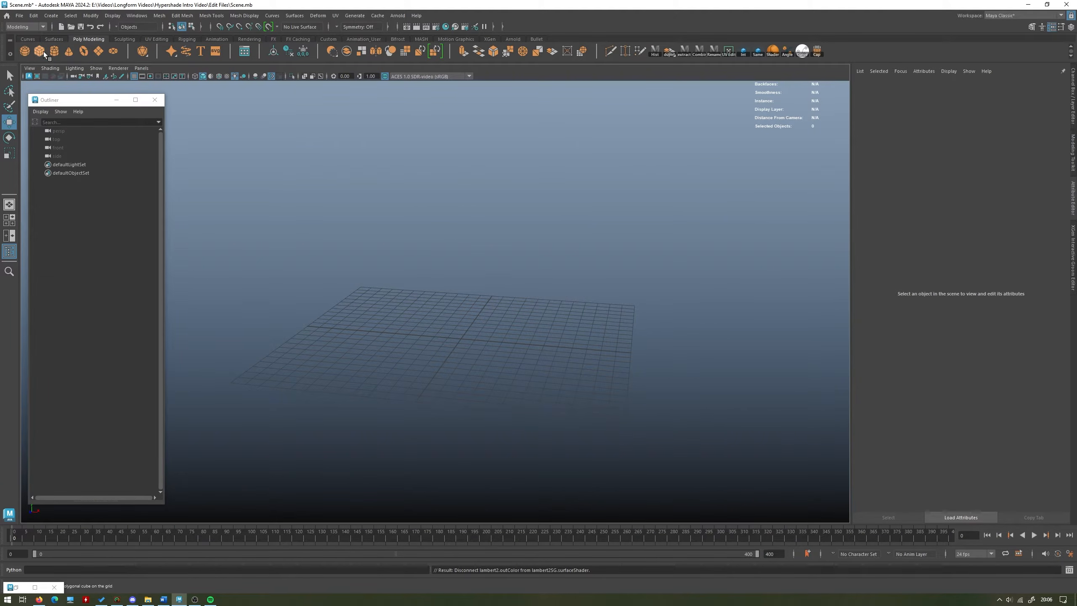
pyautogui.click(44, 55)
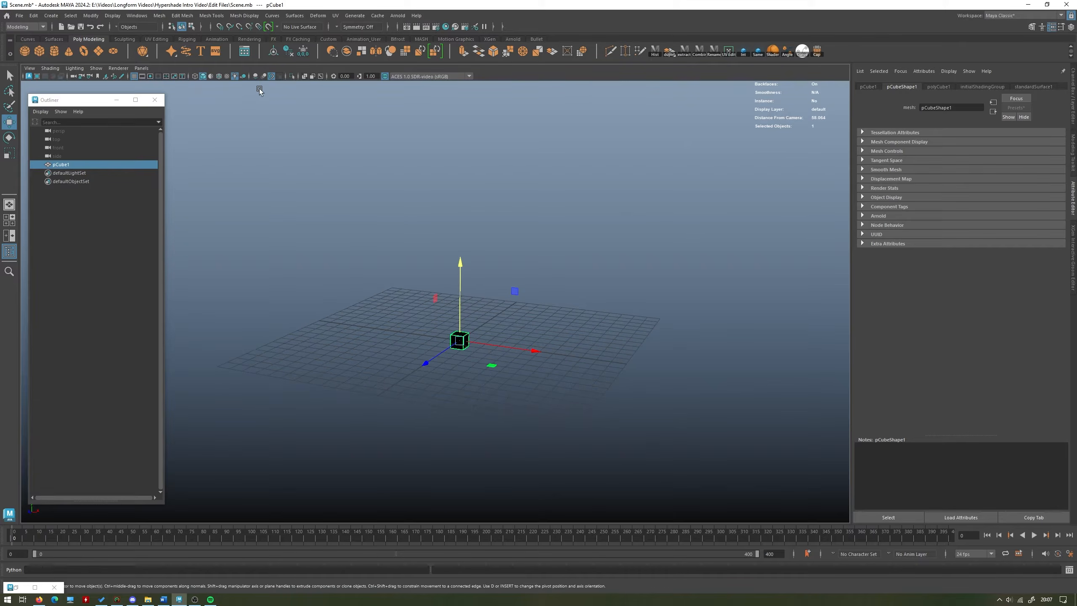
pyautogui.click(235, 78)
# Step: Raise the cube above the grid and scale it up uniformly to several times its size
pyautogui.scroll(5, 444, 300)
pyautogui.moveTo(483, 344); pyautogui.dragTo(483, 266)
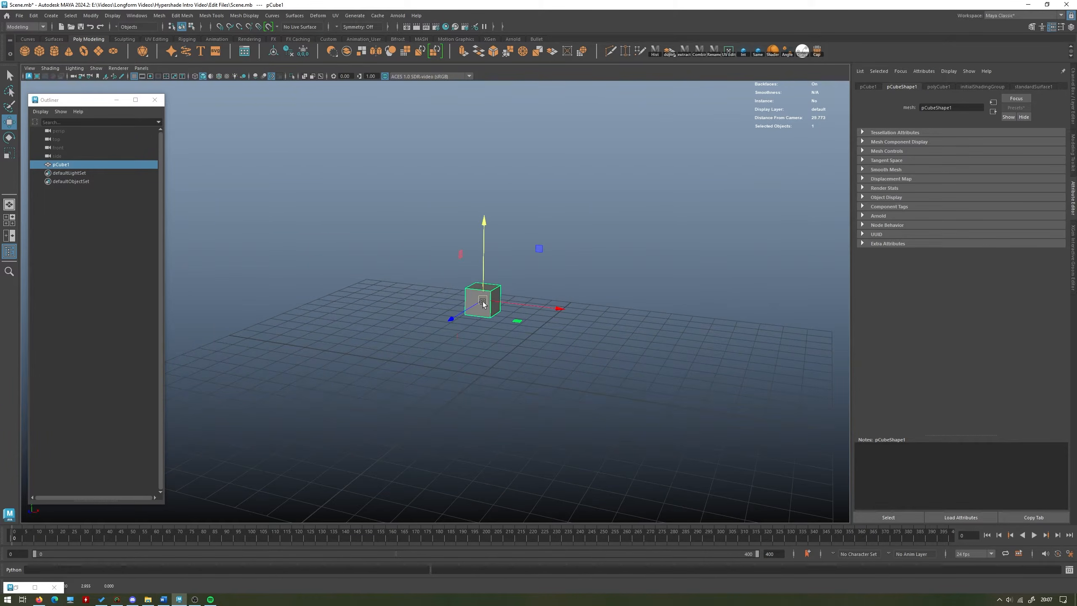
pyautogui.press('r')
pyautogui.scroll(5, 485, 304)
pyautogui.press('w')
pyautogui.click(615, 212)
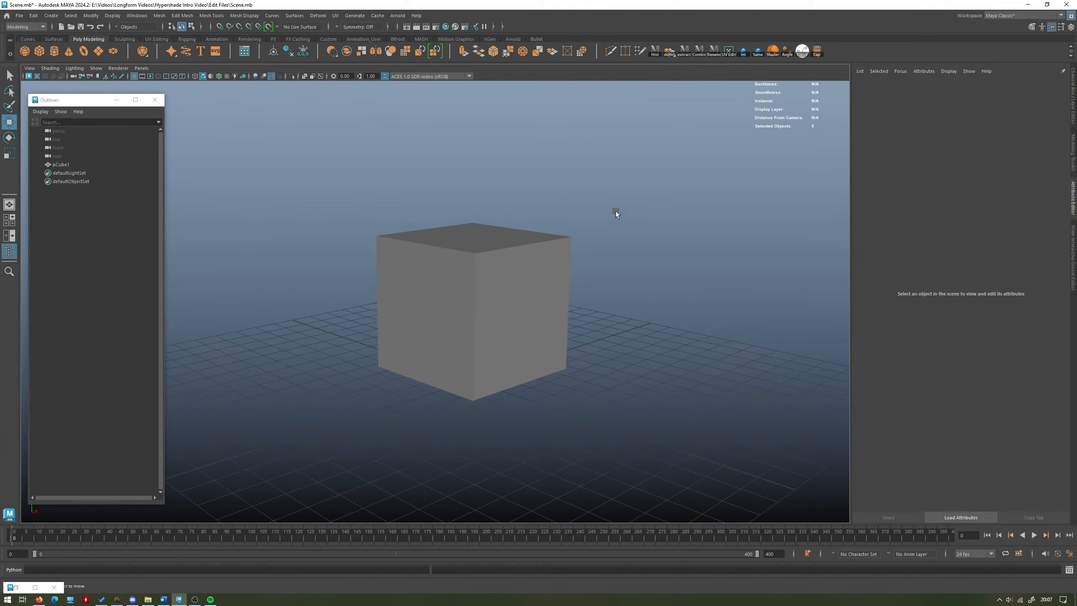
pyautogui.click(543, 263)
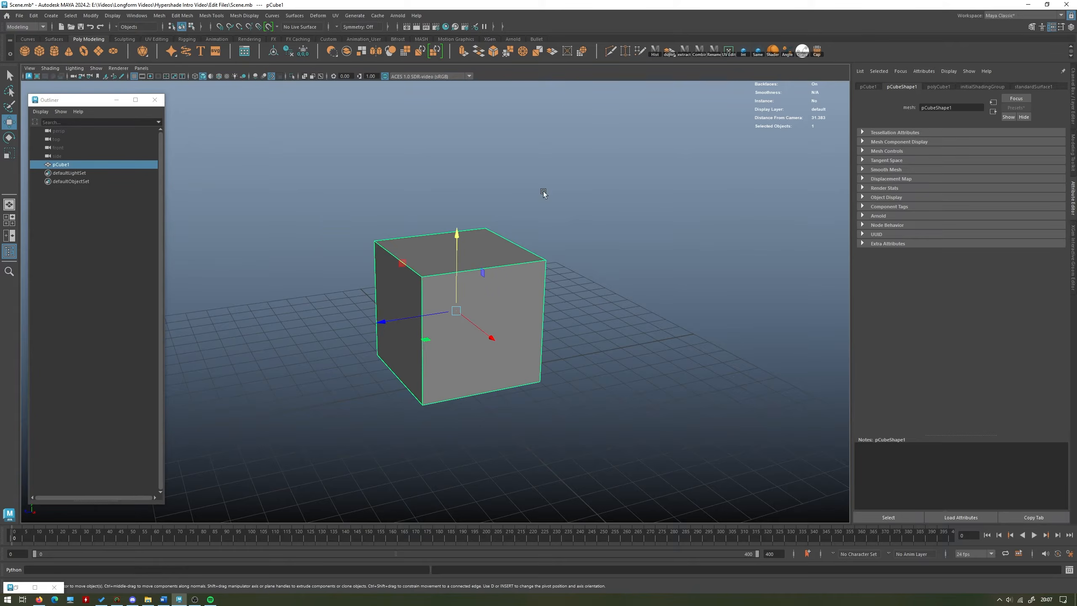
# Step: Add an Arnold skydome light to the scene around the cube
pyautogui.click(513, 38)
pyautogui.click(427, 109)
pyautogui.keyDown('alt'); pyautogui.moveTo(457, 161); pyautogui.dragTo(425, 195); pyautogui.keyUp('alt')
pyautogui.keyDown('alt'); pyautogui.moveTo(426, 194); pyautogui.dragTo(437, 201, button='middle'); pyautogui.keyUp('alt')
pyautogui.scroll(1, 437, 201)
pyautogui.keyDown('alt'); pyautogui.moveTo(201, 115); pyautogui.dragTo(217, 122, button='middle'); pyautogui.keyUp('alt')
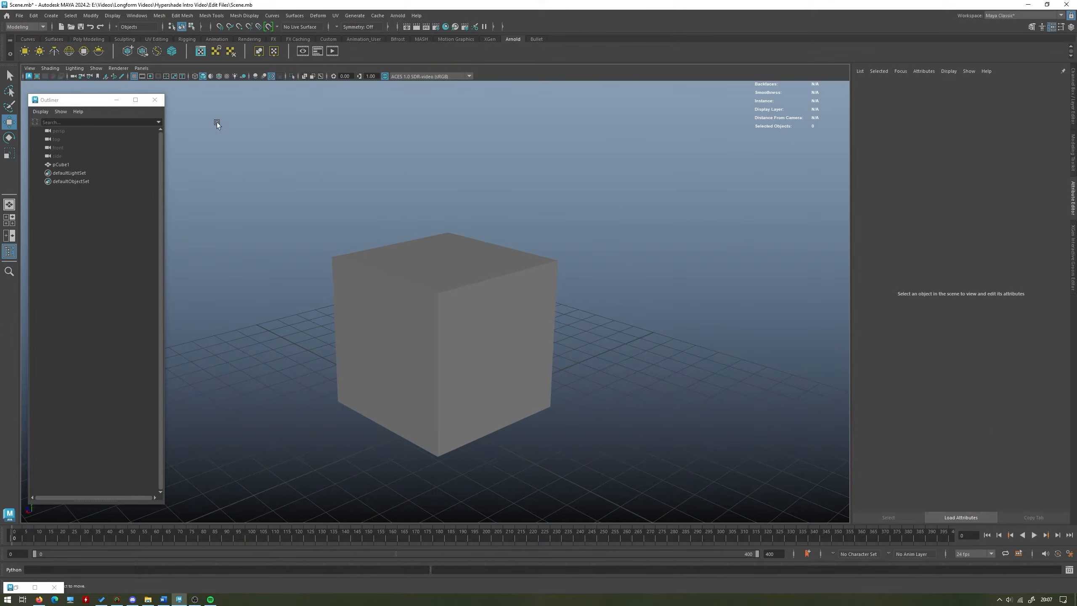
pyautogui.click(72, 54)
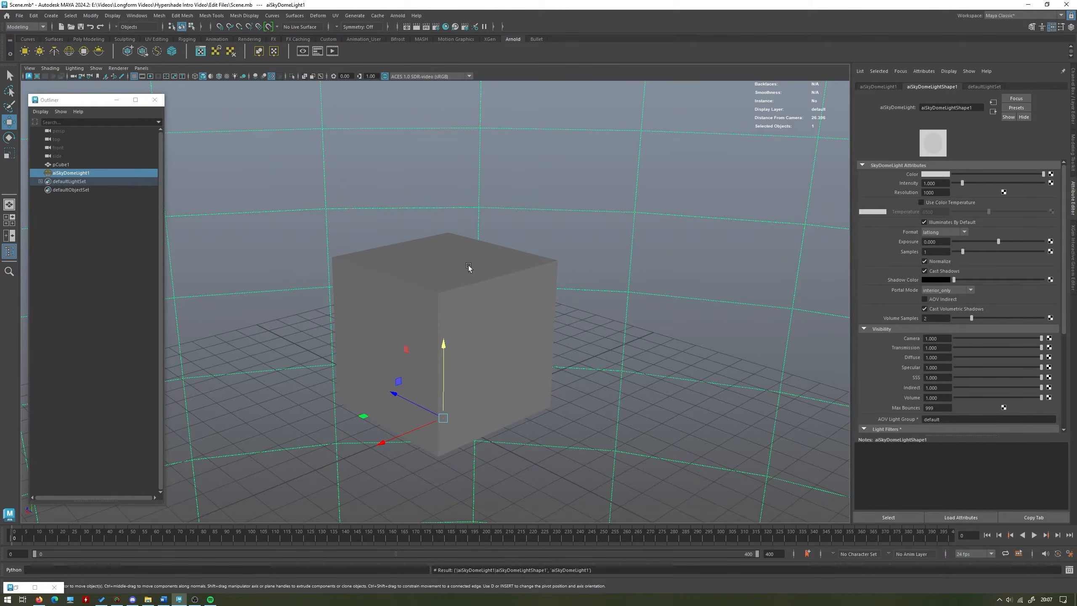
# Step: Connect a File texture to the color of the skydome light
pyautogui.keyDown('alt'); pyautogui.moveTo(468, 266); pyautogui.dragTo(459, 247); pyautogui.keyUp('alt')
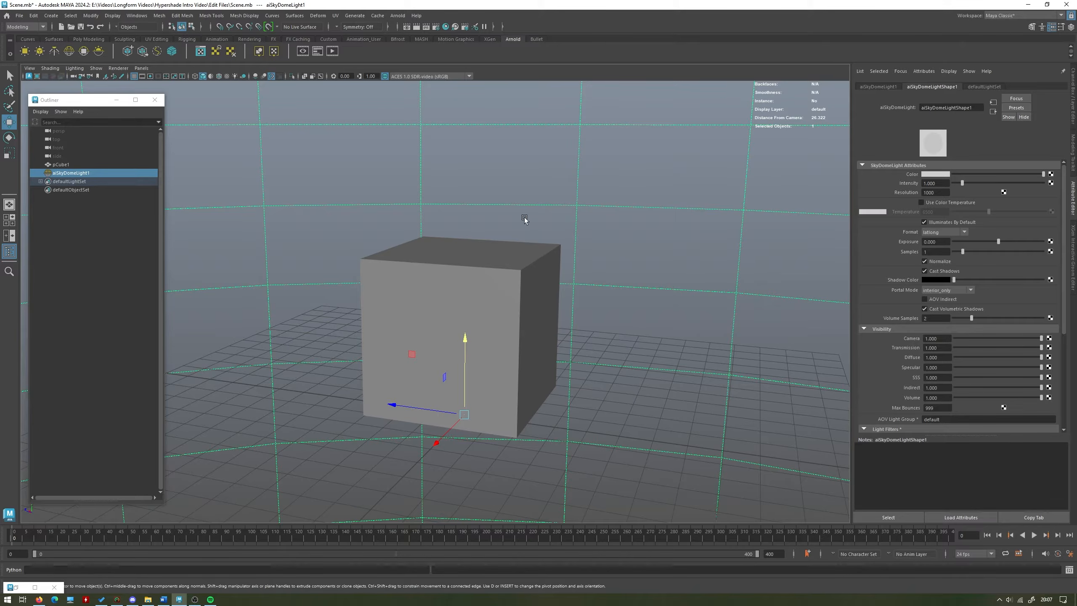
pyautogui.keyDown('alt'); pyautogui.moveTo(555, 246); pyautogui.dragTo(530, 257); pyautogui.keyUp('alt')
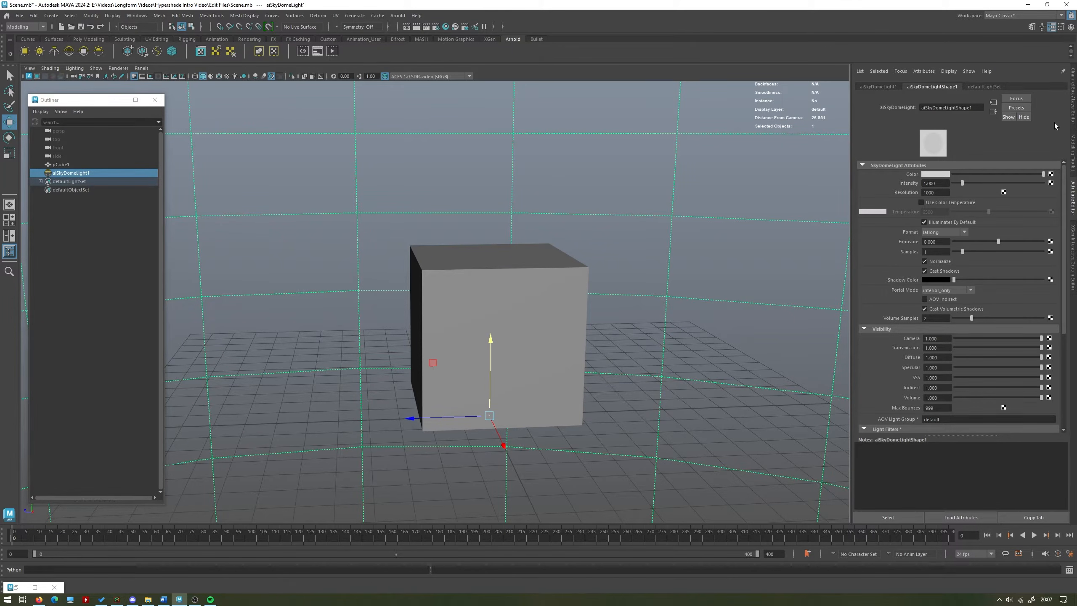
pyautogui.click(1052, 174)
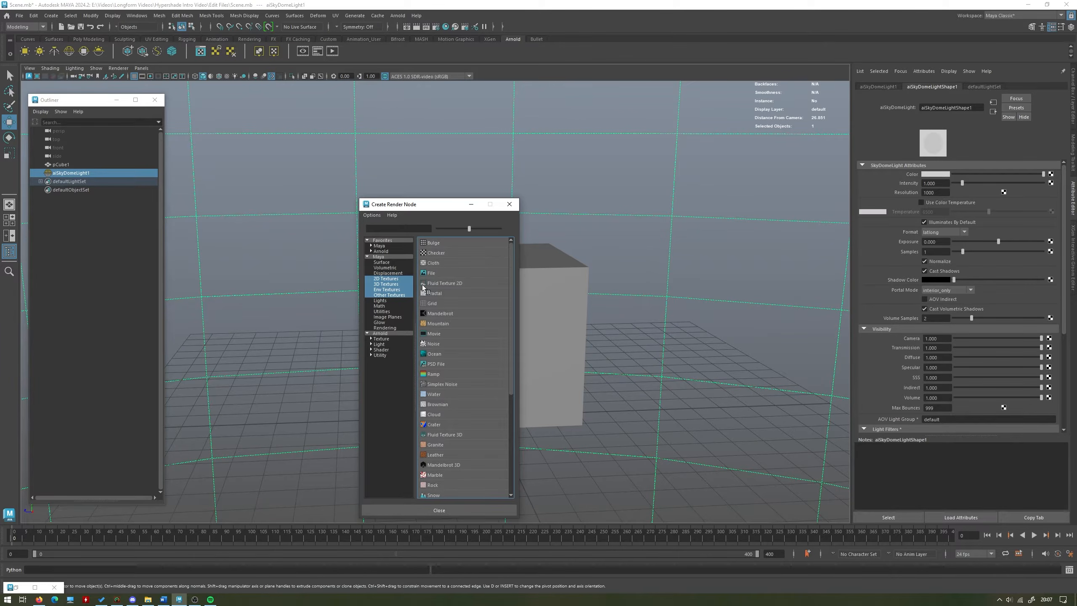
pyautogui.click(432, 274)
pyautogui.click(1057, 201)
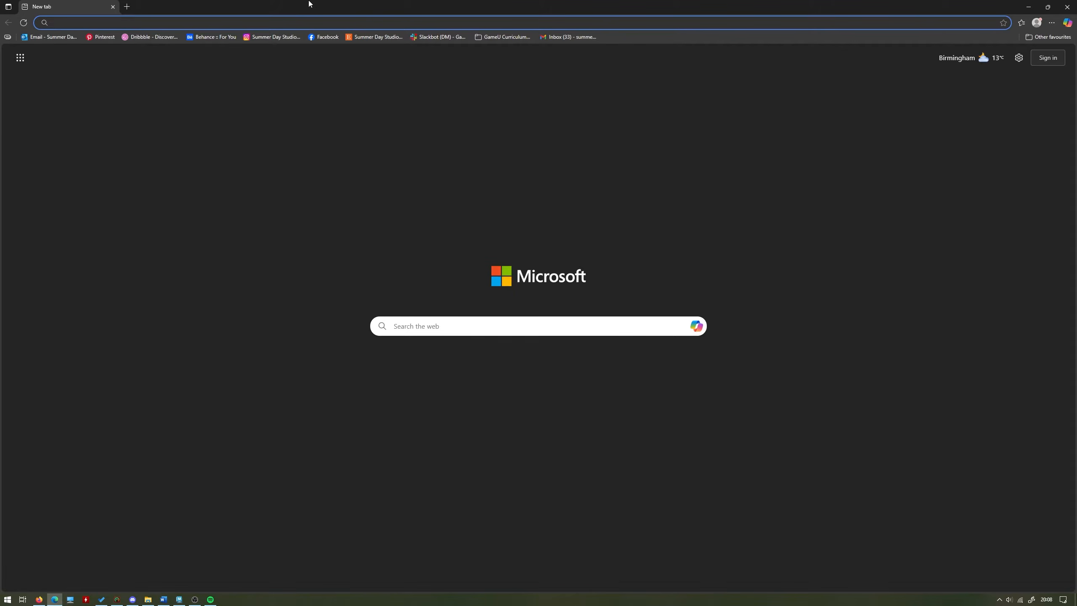
# Step: Switch to the web browser, browse ambientCG's environment HDRIs, view the Day Environment HDRI 097 page and return to Maya
pyautogui.write('ambient')
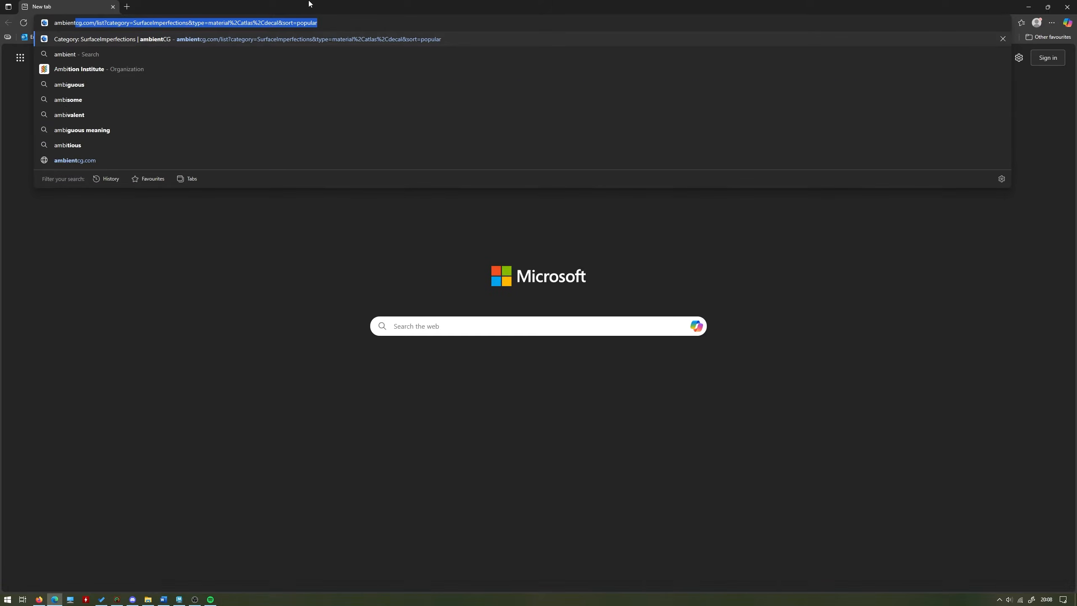
pyautogui.press('Return')
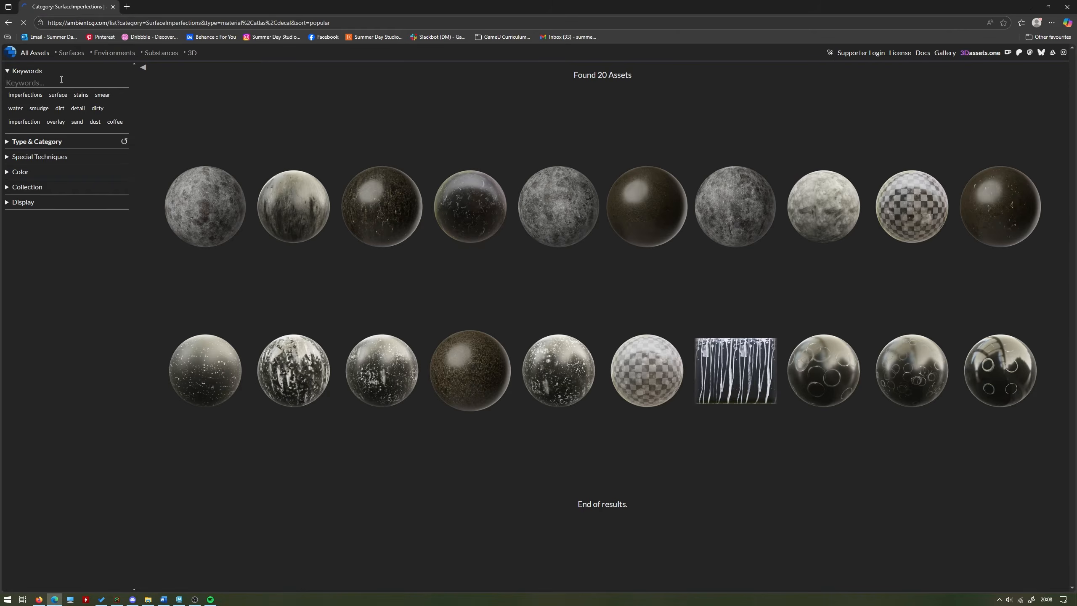
pyautogui.click(35, 52)
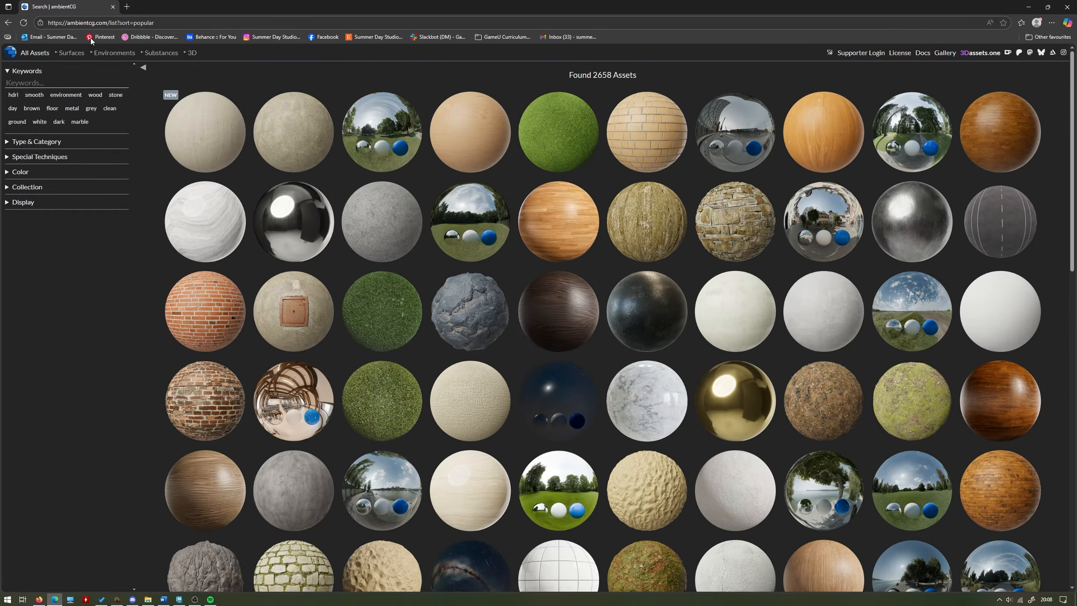
pyautogui.click(101, 59)
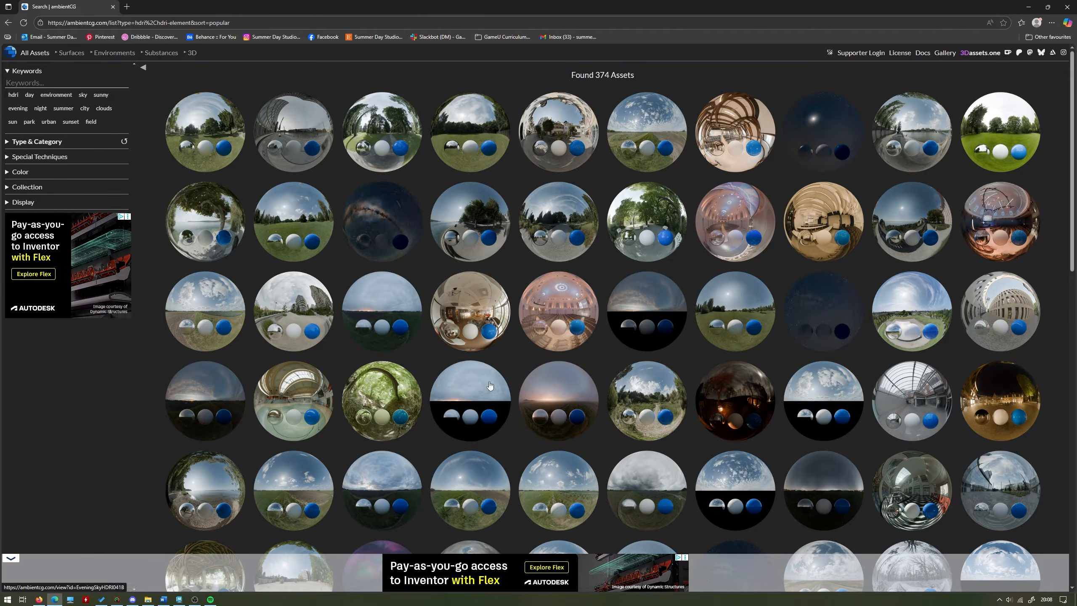
pyautogui.click(289, 140)
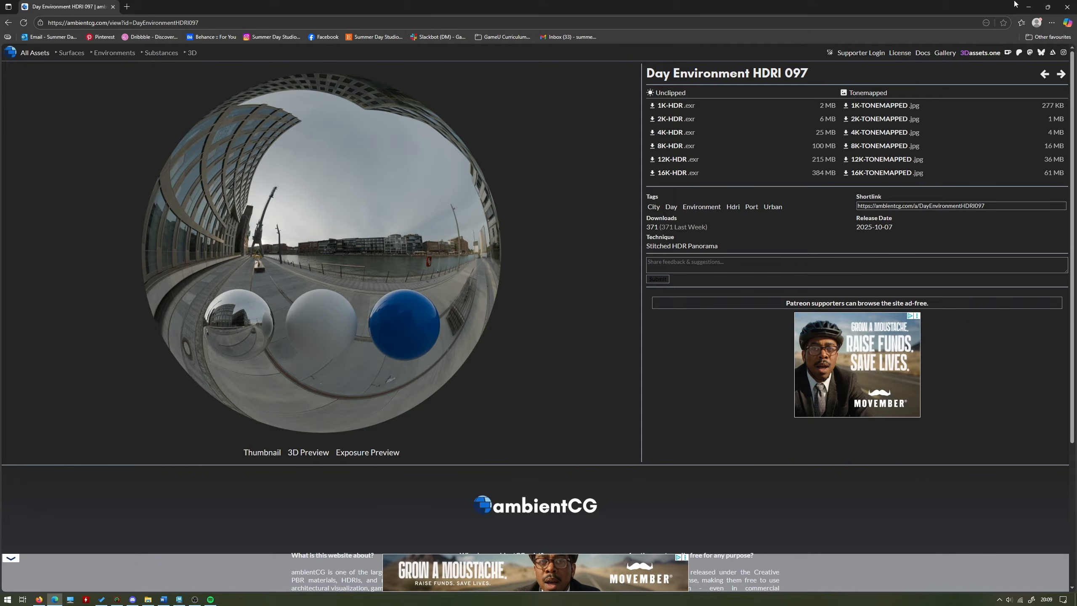
pyautogui.click(1027, 7)
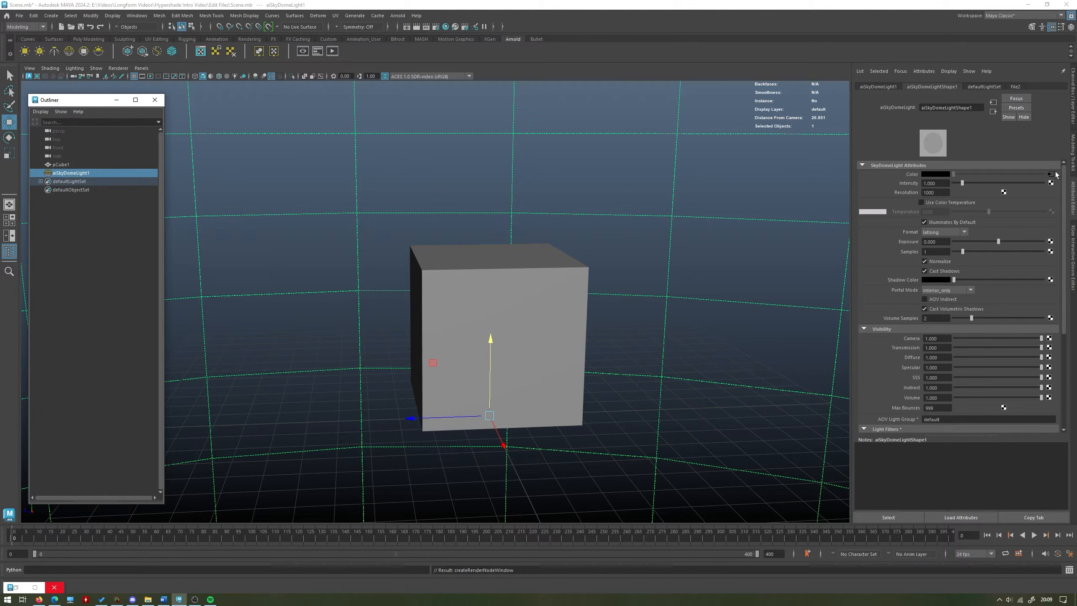
# Step: Load brown_photostudio_02_4k.exr from the project's images folder into the skydome's File texture and deselect the light
pyautogui.click(1051, 174)
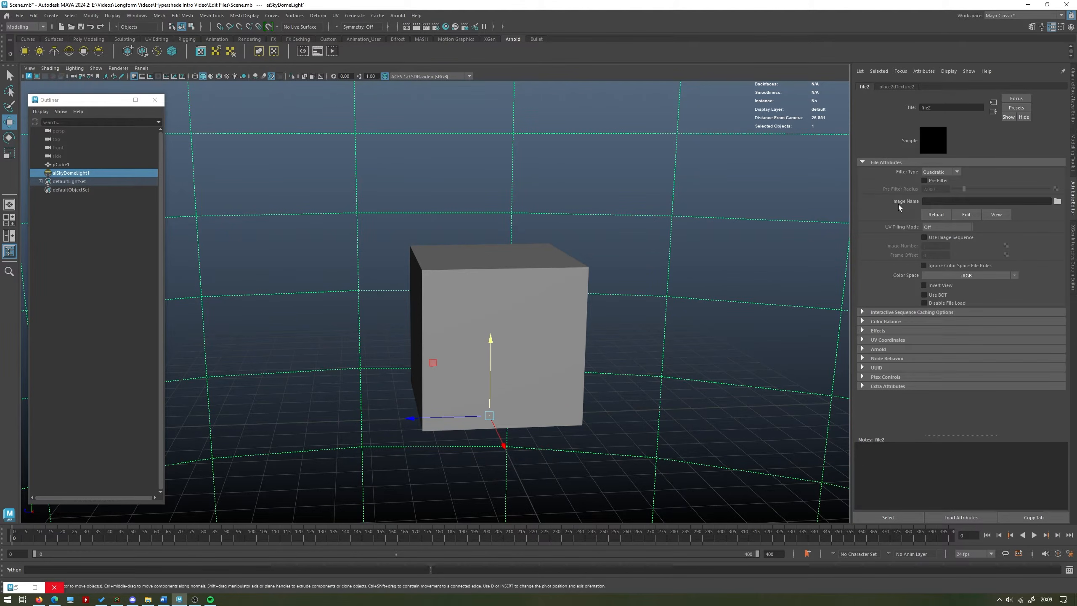
pyautogui.click(1057, 202)
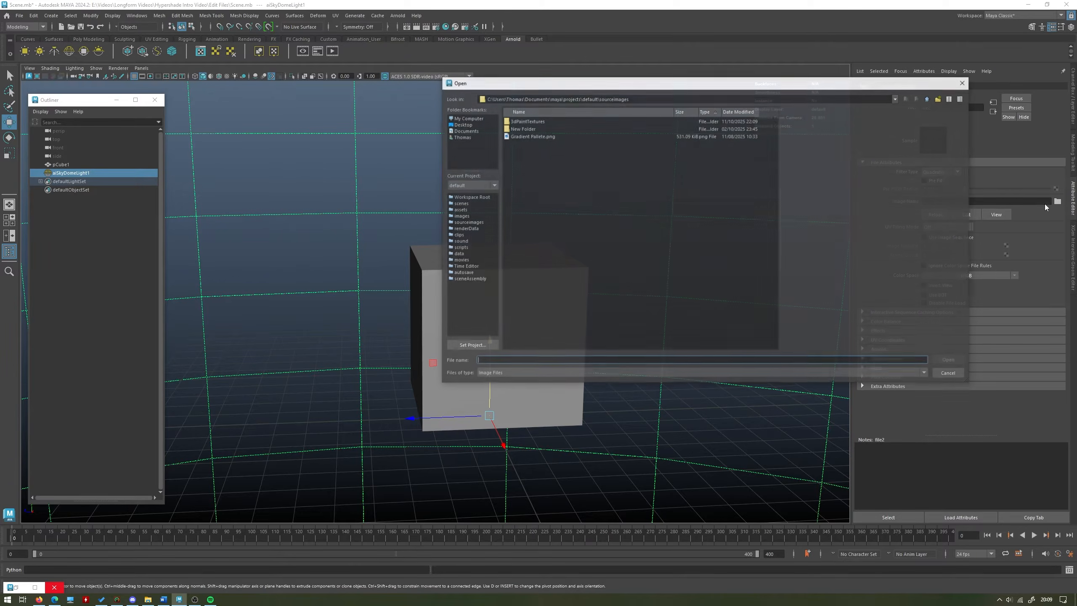
pyautogui.click(929, 99)
pyautogui.doubleClick(522, 151)
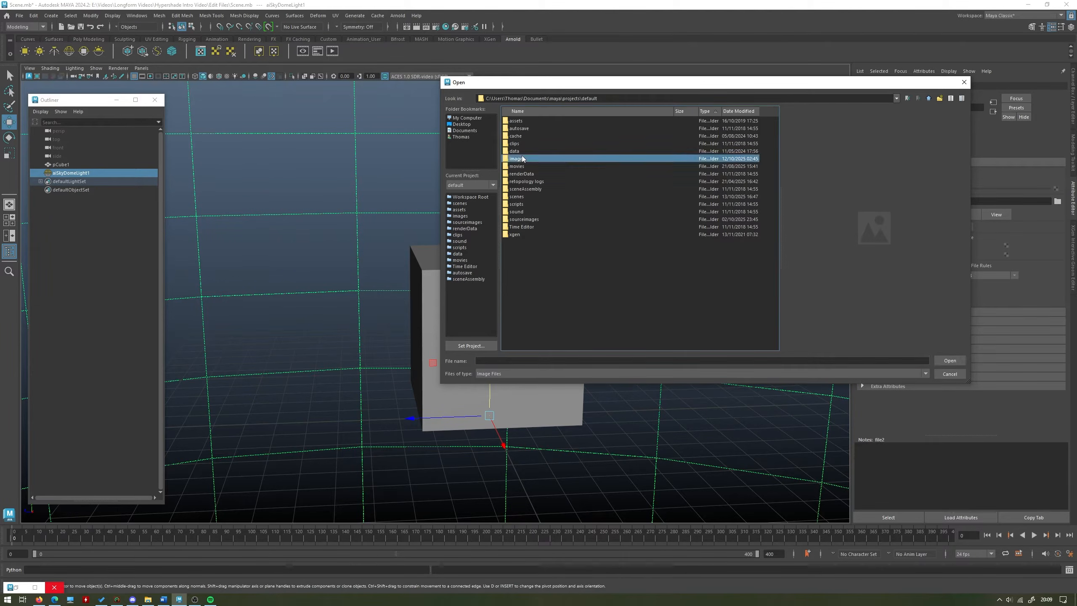
pyautogui.click(554, 174)
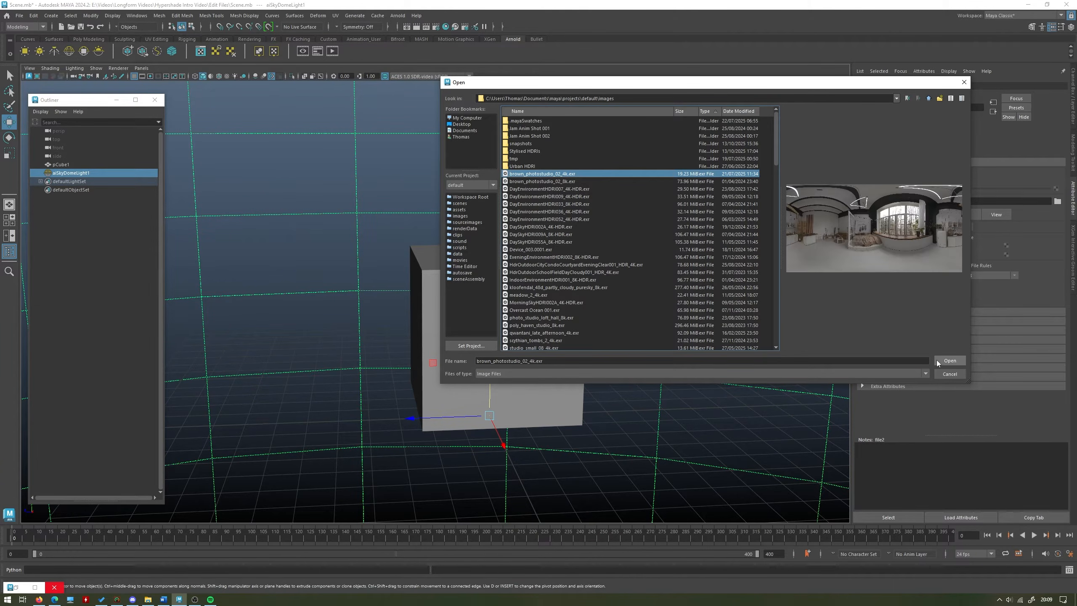
pyautogui.click(949, 360)
pyautogui.click(106, 201)
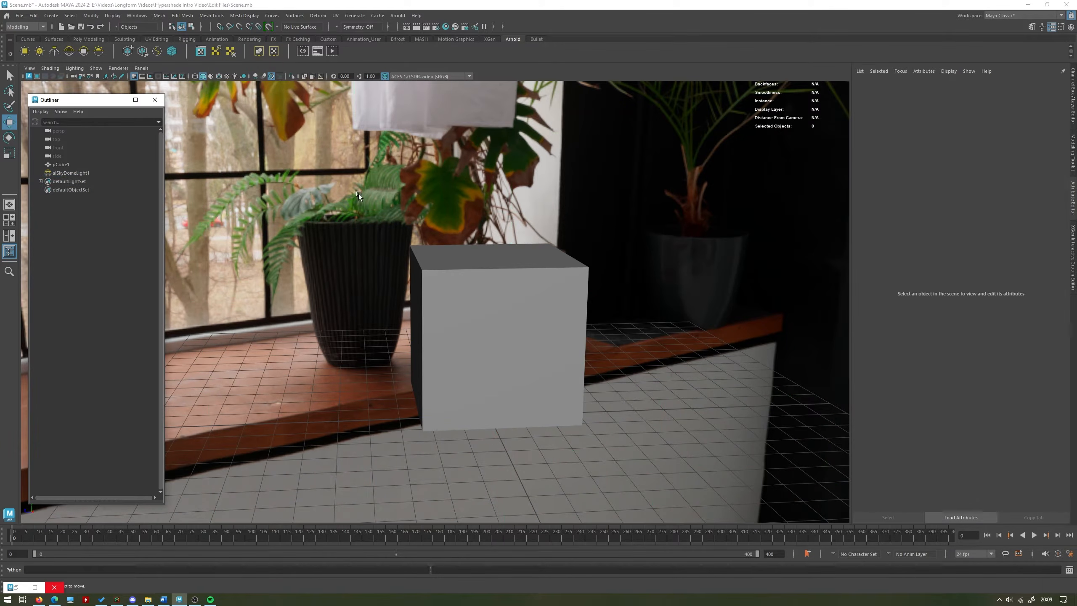
# Step: Turn on scene lighting in the viewport and inspect the cube from several sides against the HDRI
pyautogui.keyDown('alt'); pyautogui.moveTo(359, 193); pyautogui.dragTo(410, 229); pyautogui.keyUp('alt')
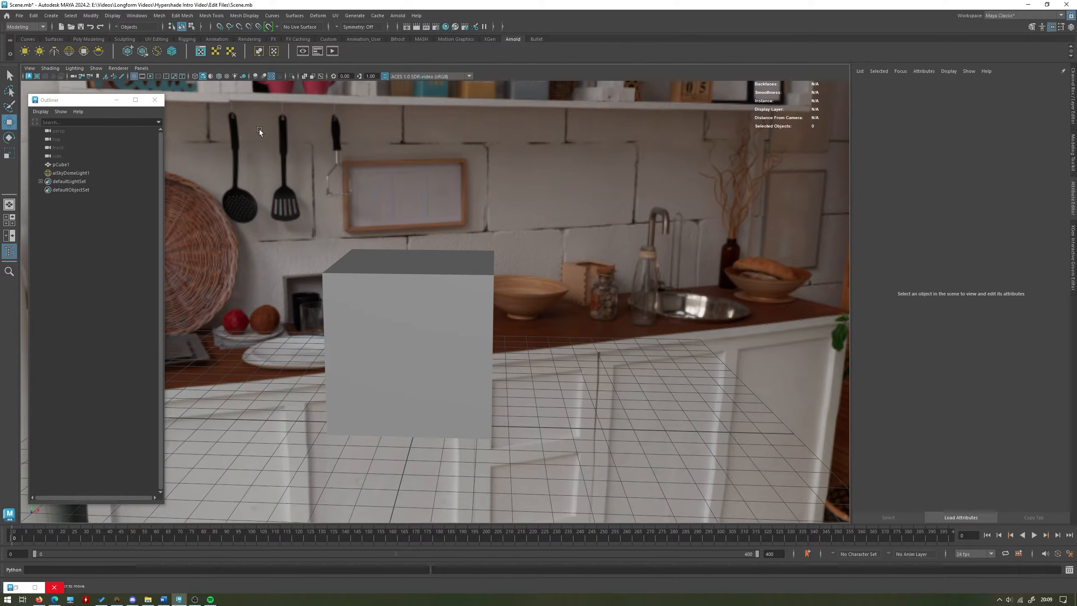
pyautogui.keyDown('alt'); pyautogui.moveTo(427, 205); pyautogui.dragTo(450, 214); pyautogui.keyUp('alt')
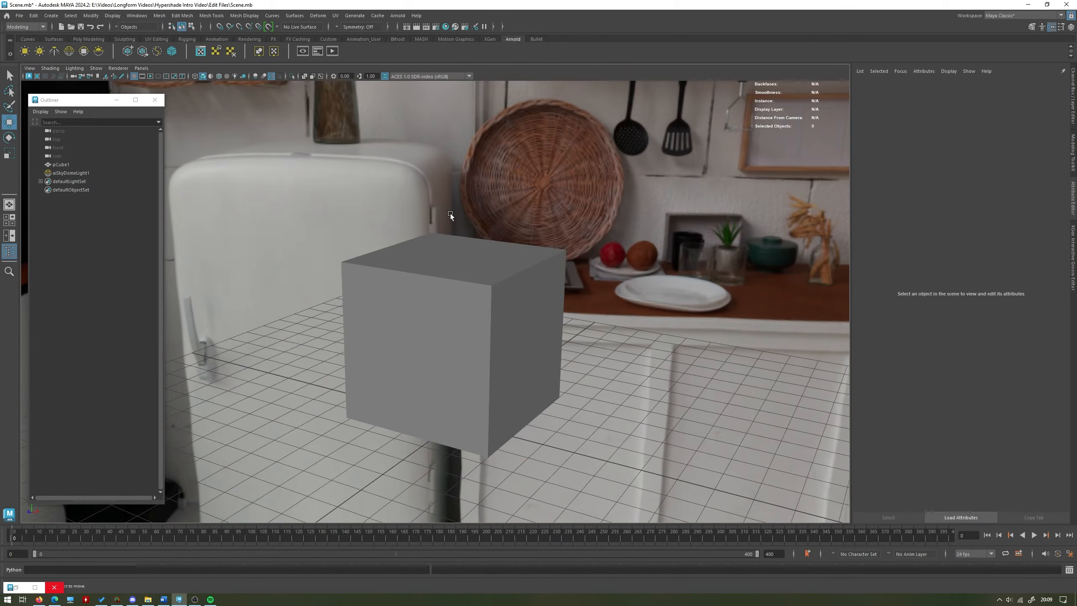
pyautogui.click(237, 77)
pyautogui.keyDown('alt'); pyautogui.moveTo(418, 217); pyautogui.dragTo(412, 248); pyautogui.keyUp('alt')
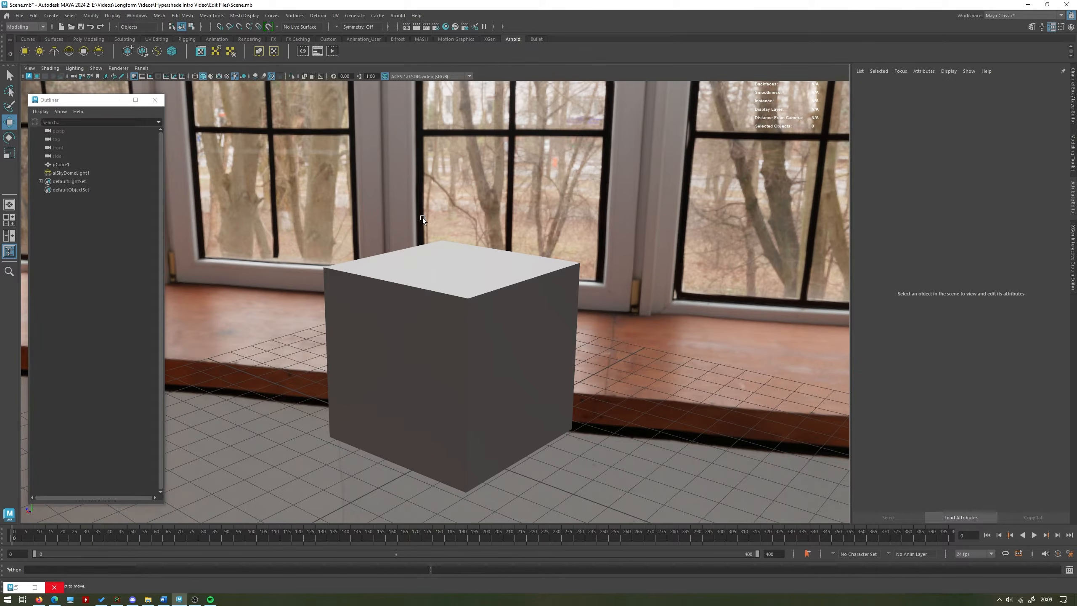
pyautogui.keyDown('alt'); pyautogui.moveTo(427, 183); pyautogui.dragTo(254, 215); pyautogui.keyUp('alt')
# Step: Set the viewport Sky Radius of aiSkyDomeLight1 to 0, deselect the light and check the lit cube
pyautogui.click(71, 173)
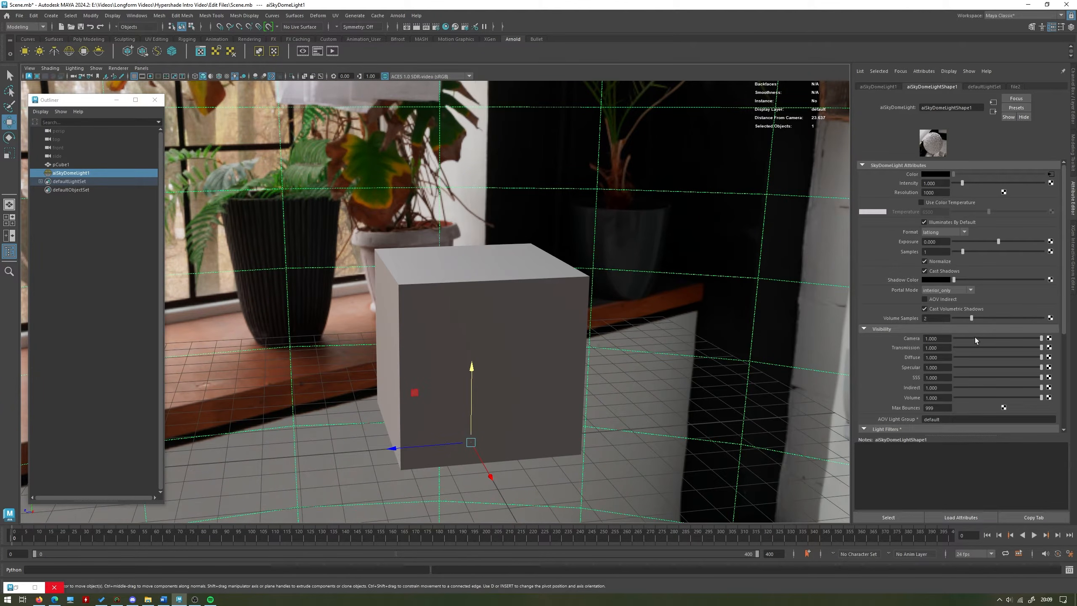
pyautogui.scroll(-5, 974, 337)
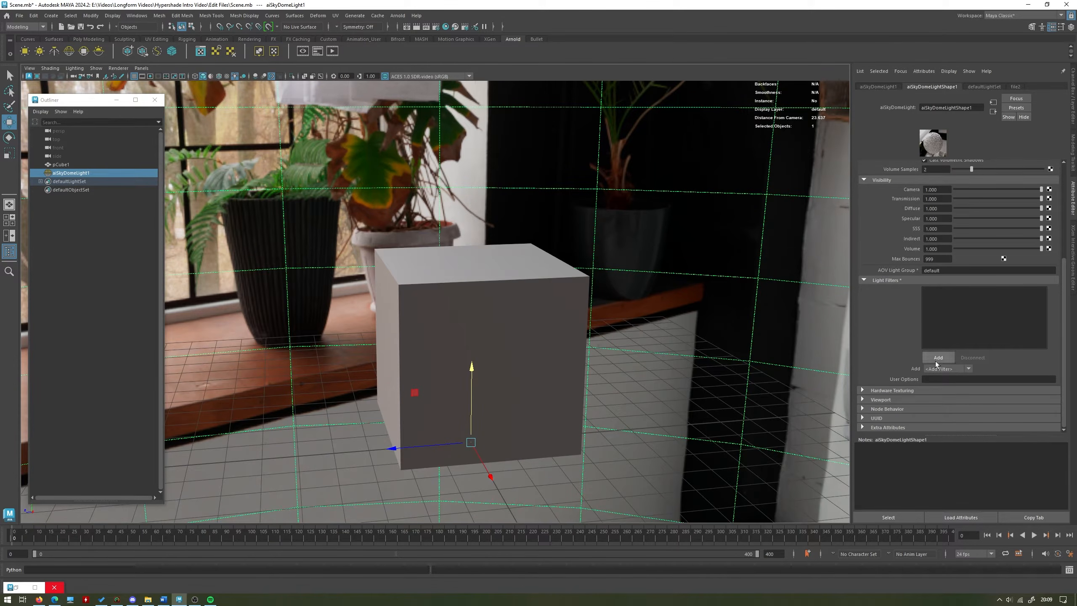
pyautogui.click(883, 400)
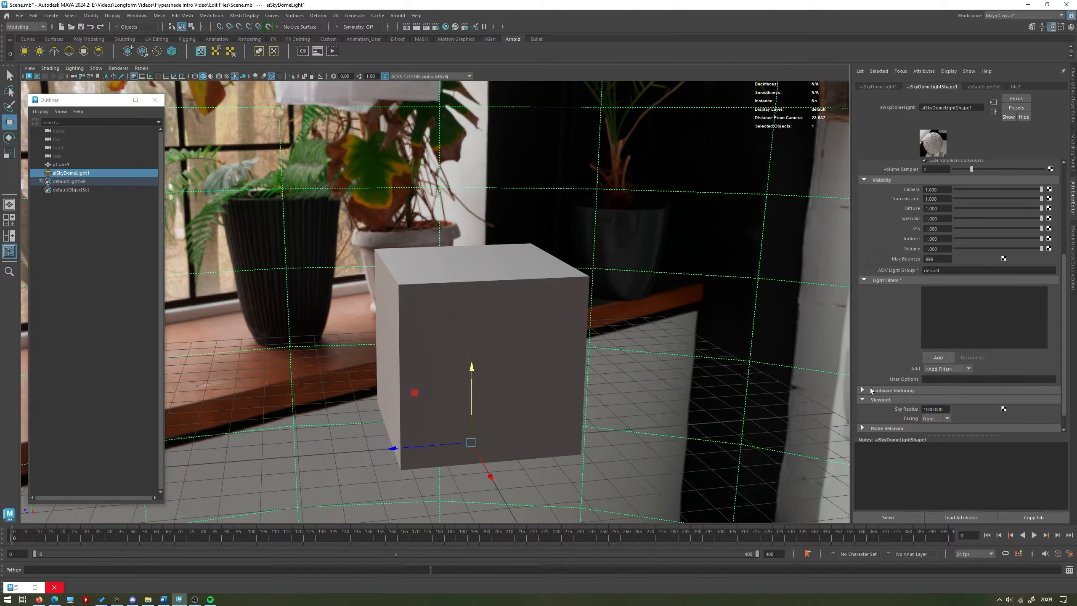
pyautogui.moveTo(944, 409); pyautogui.dragTo(897, 408)
pyautogui.write('0')
pyautogui.press('Return')
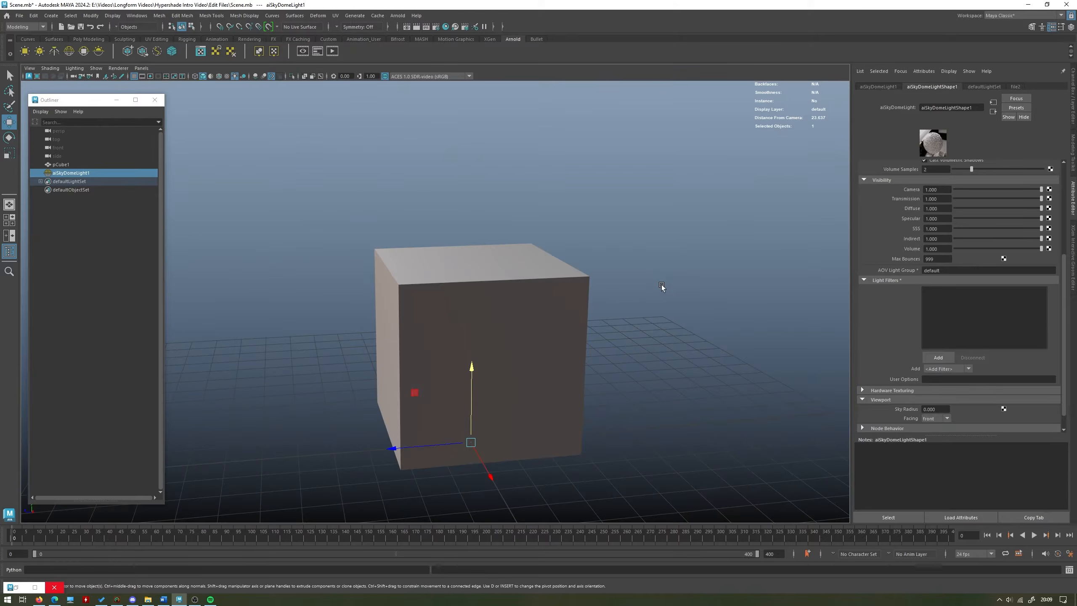
pyautogui.click(661, 285)
pyautogui.keyDown('alt'); pyautogui.moveTo(456, 259); pyautogui.dragTo(349, 214); pyautogui.keyUp('alt')
pyautogui.keyDown('alt'); pyautogui.moveTo(499, 202); pyautogui.dragTo(268, 354); pyautogui.keyUp('alt')
# Step: Select the aiOpenPBRSurface2 material in Hypershade, minimize Hypershade and show the material's attributes beside the viewport
pyautogui.click(21, 586)
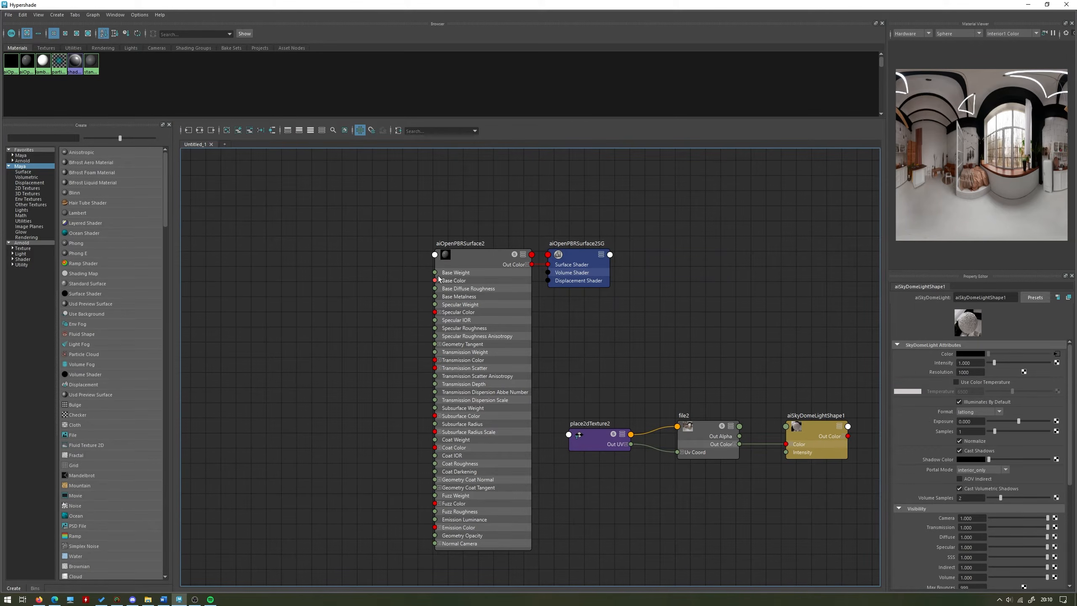
pyautogui.click(468, 273)
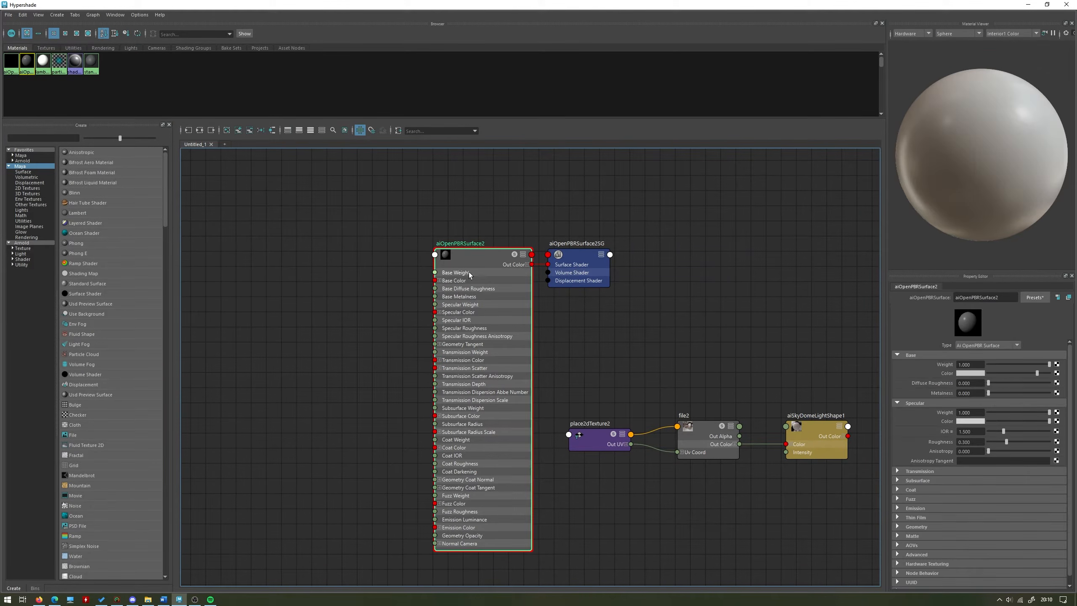
pyautogui.click(1027, 4)
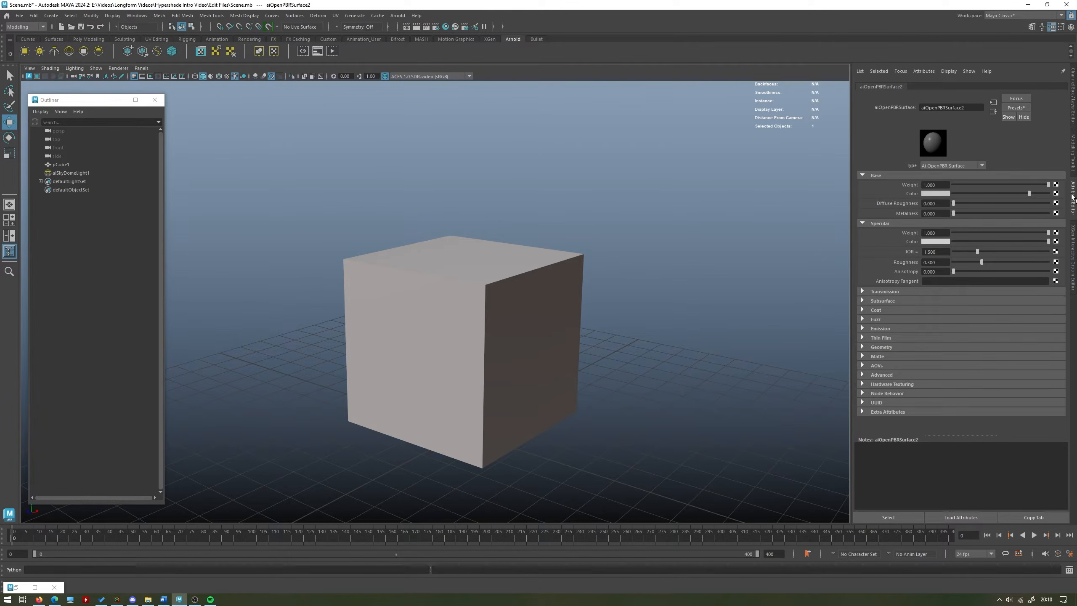
pyautogui.click(1074, 134)
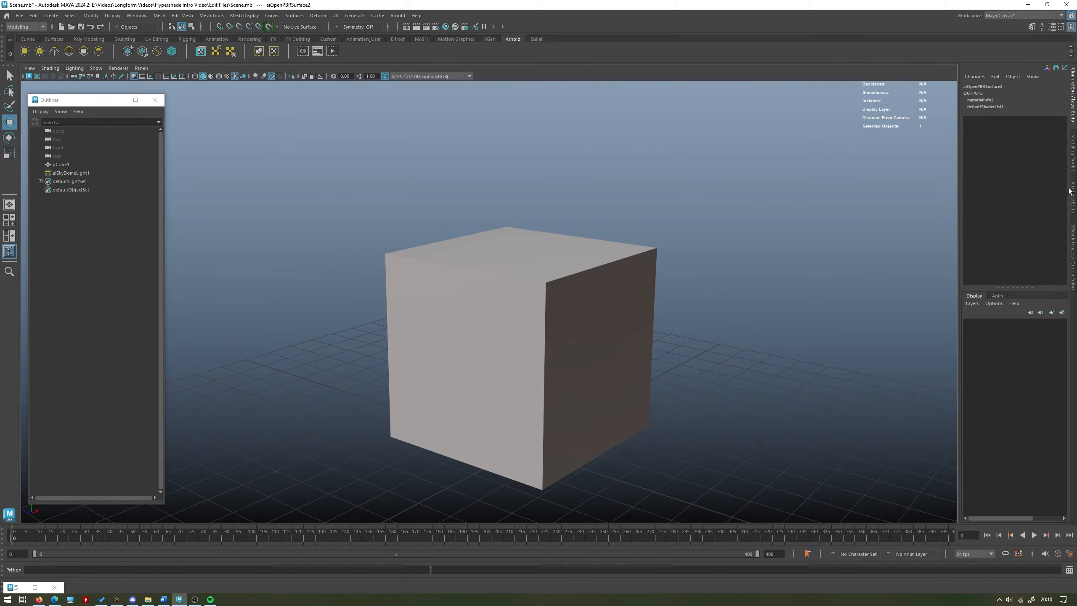
pyautogui.click(1074, 193)
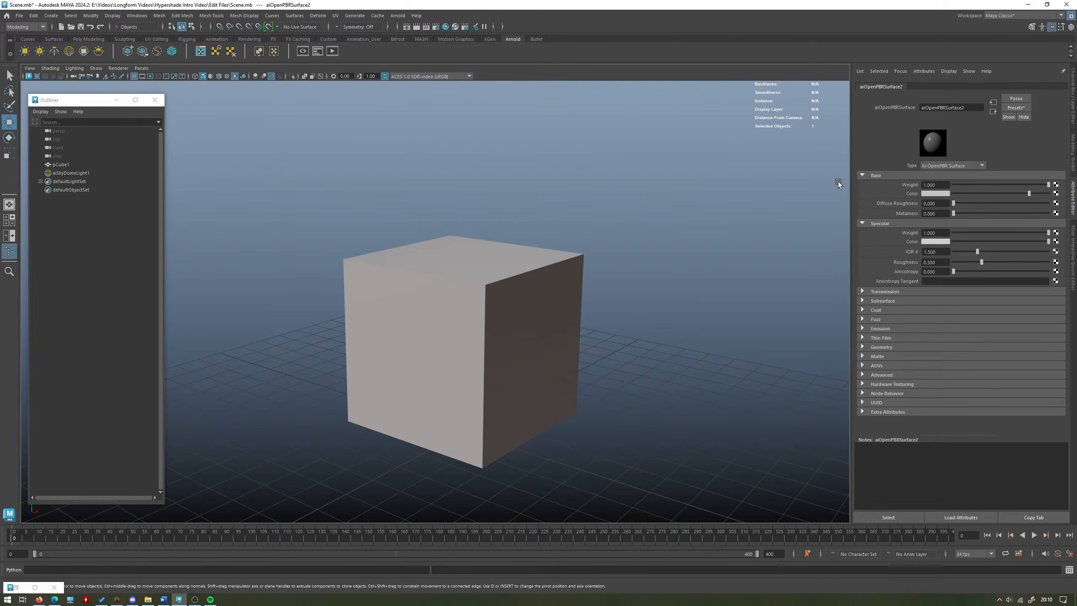
# Step: Change the base color of aiOpenPBRSurface2 to red by raising its saturation to about 0.795
pyautogui.keyDown('alt'); pyautogui.moveTo(689, 198); pyautogui.dragTo(648, 190); pyautogui.keyUp('alt')
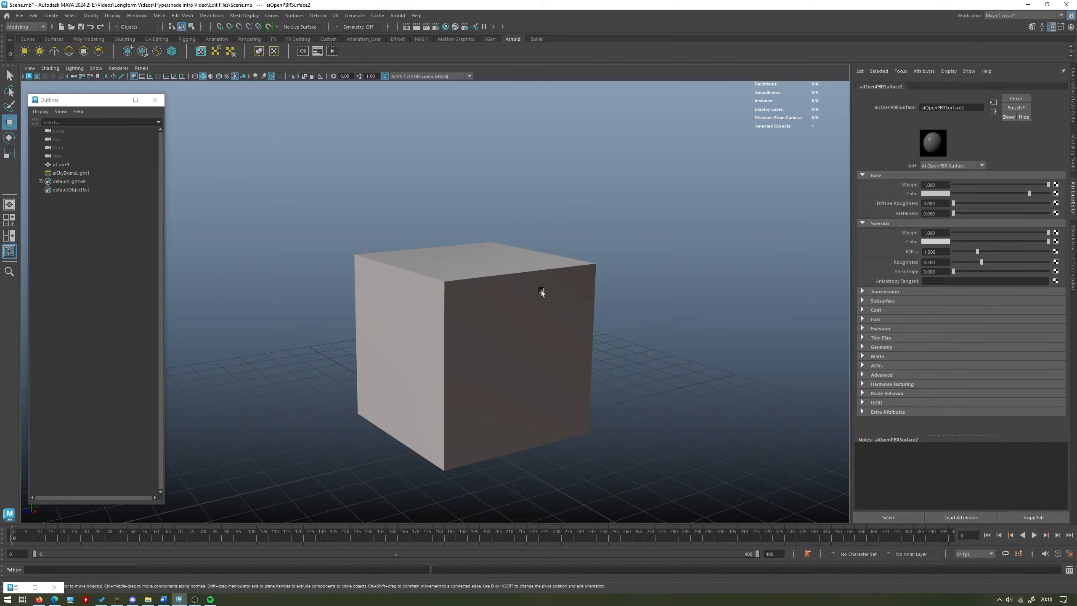
pyautogui.click(925, 195)
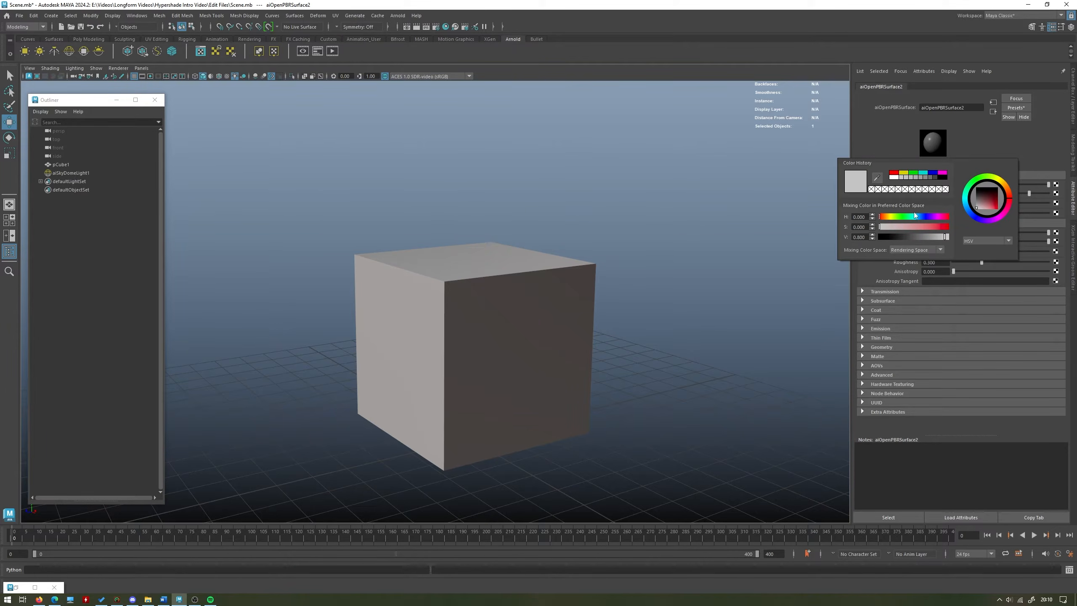
pyautogui.moveTo(902, 225); pyautogui.dragTo(933, 225)
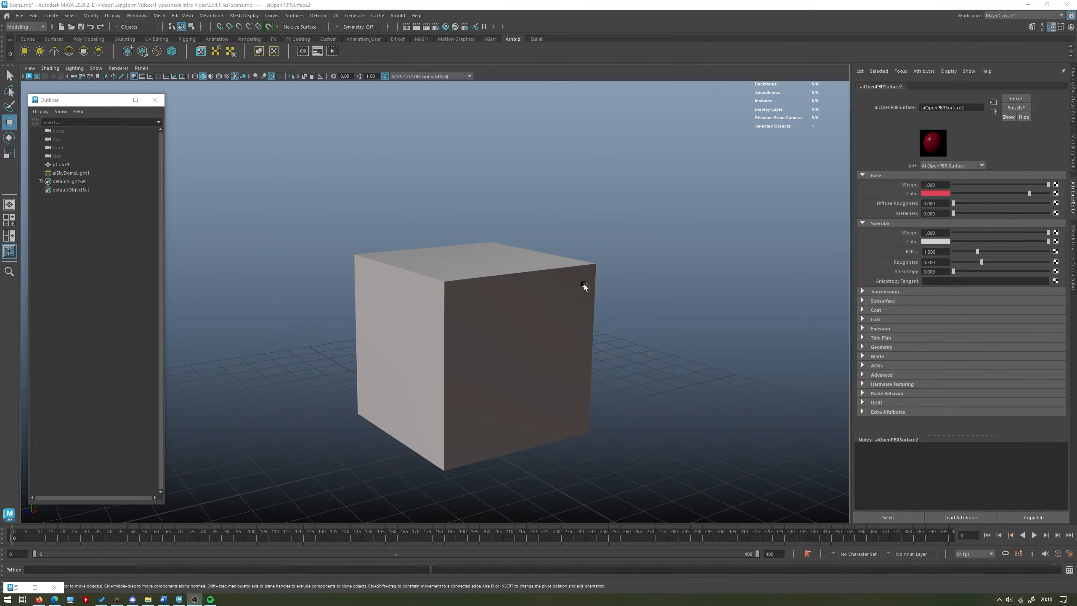
# Step: Assign the existing aiOpenPBRSurface2 material to the cube
pyautogui.click(488, 273)
pyautogui.rightClick(497, 244)
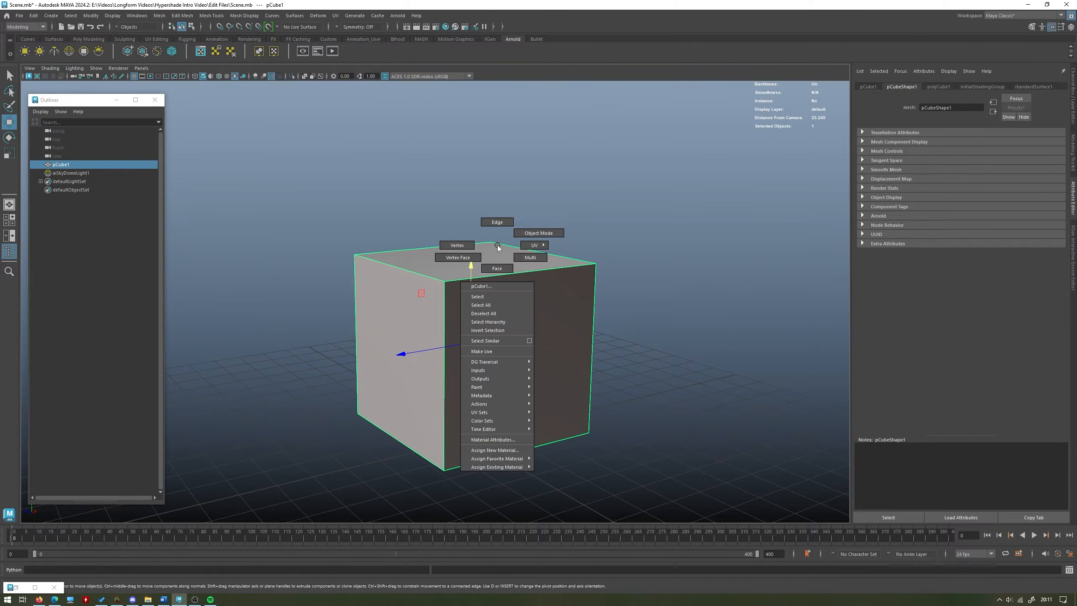
pyautogui.moveTo(521, 466)
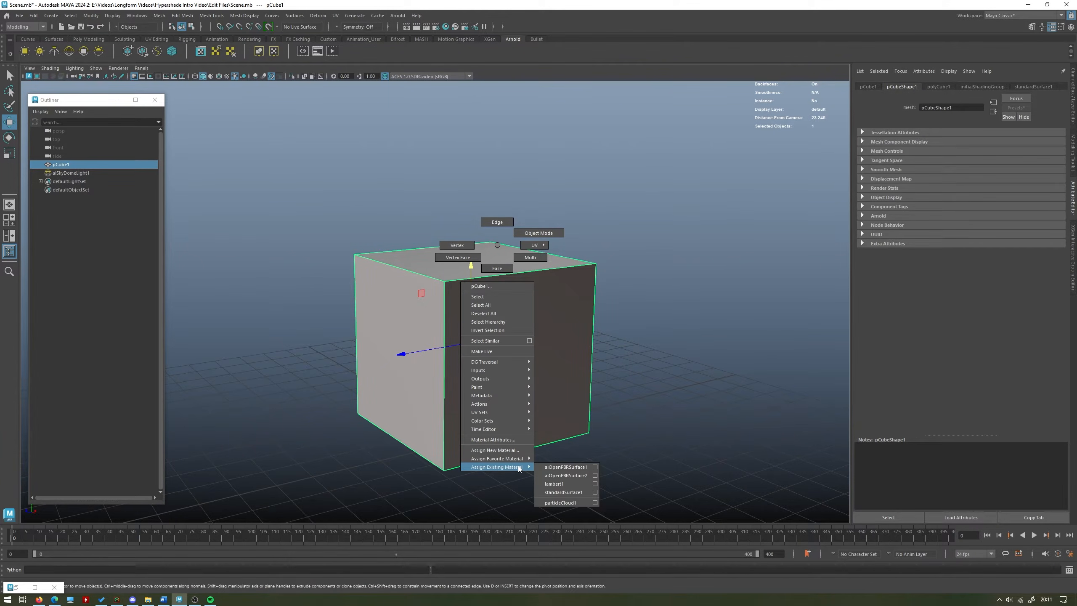
pyautogui.click(566, 475)
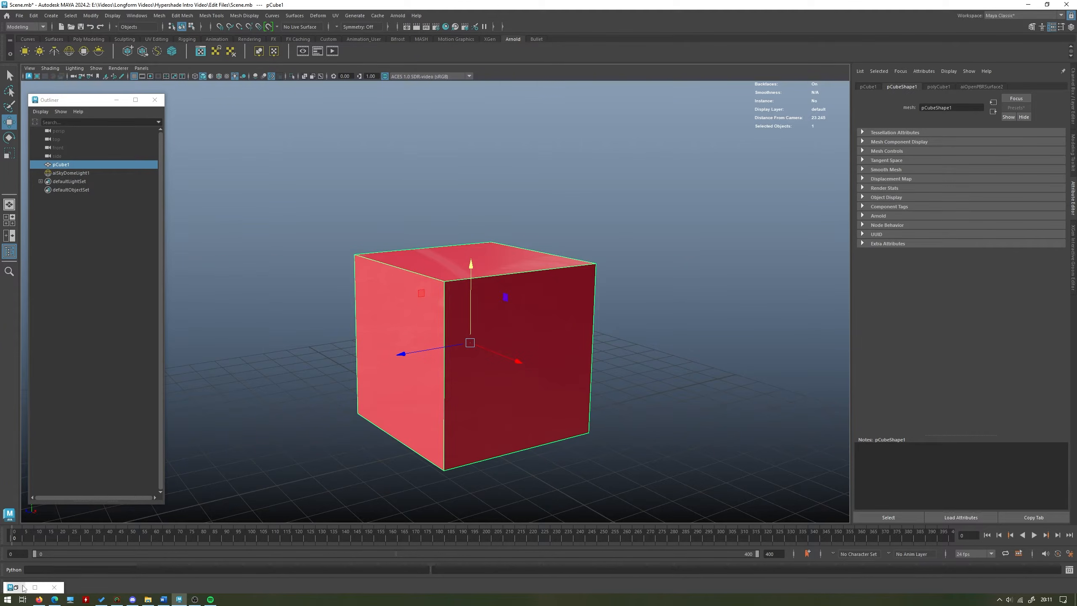
# Step: Change the base color of aiOpenPBRSurface2 from the cube's attributes to blue by shifting its hue, and deselect the cube
pyautogui.click(990, 86)
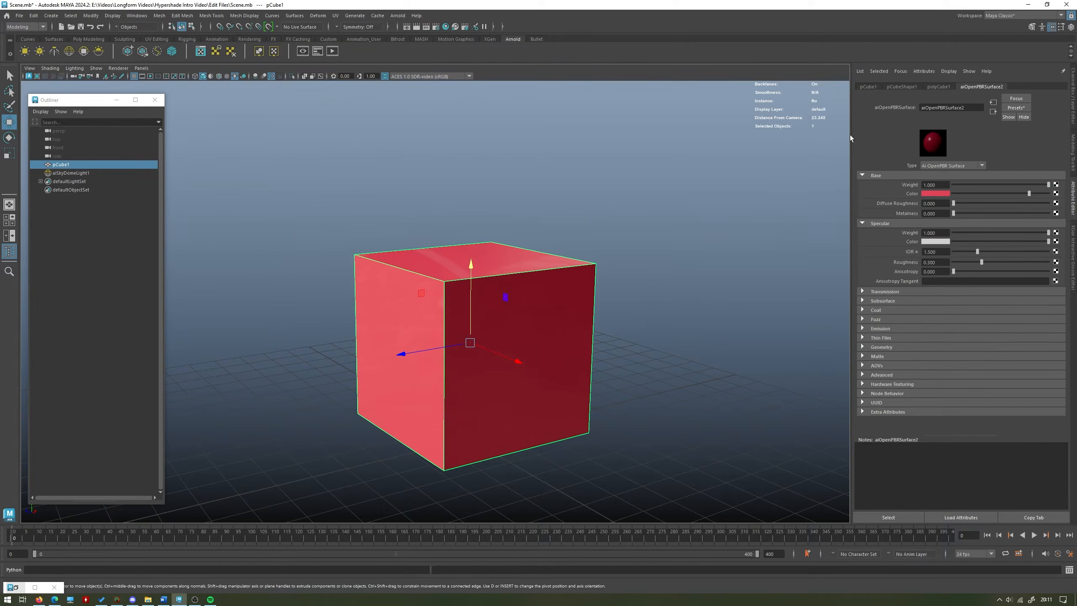
pyautogui.click(935, 191)
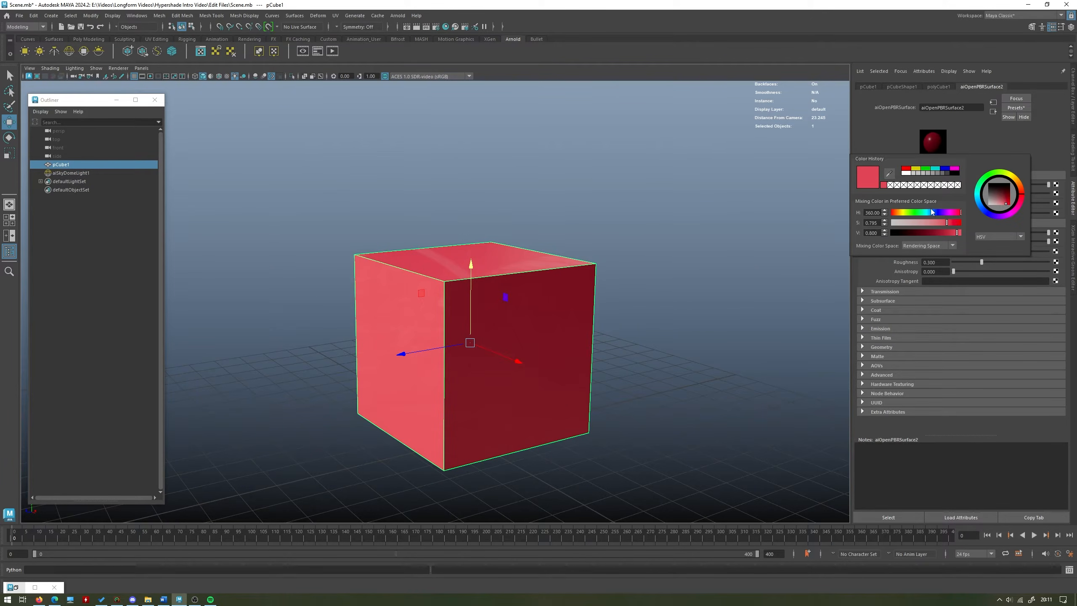
pyautogui.moveTo(931, 212)
pyautogui.mouseDown()
pyautogui.moveTo(895, 214)
pyautogui.moveTo(947, 218)
pyautogui.moveTo(897, 215)
pyautogui.moveTo(936, 214)
pyautogui.mouseUp()
pyautogui.click(580, 213)
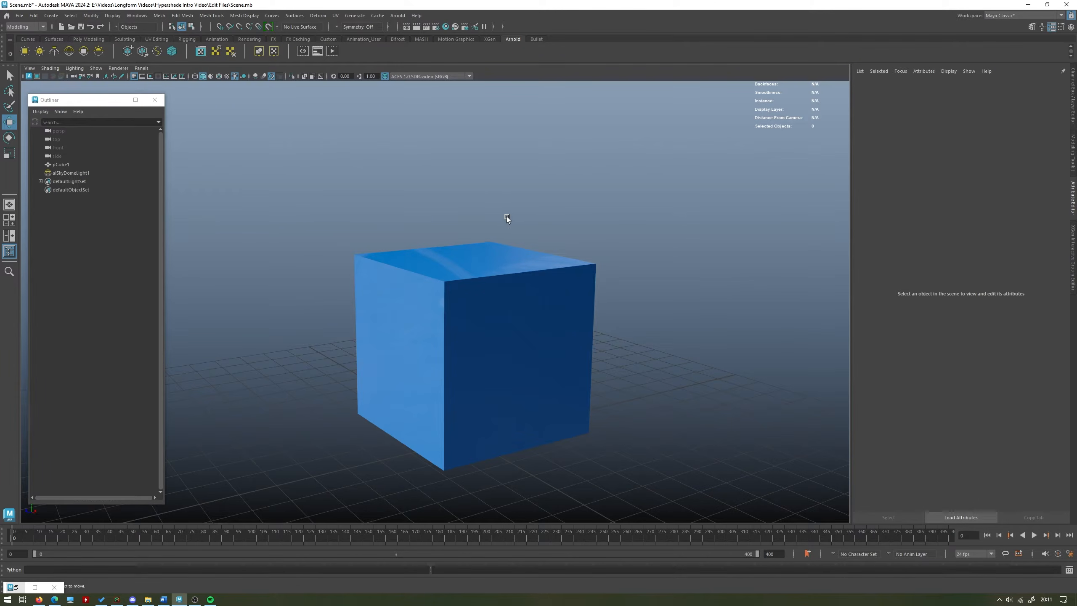
# Step: Select and frame the cube, set the material's base Metalness to 1 and examine the reflections
pyautogui.click(493, 264)
pyautogui.press('f')
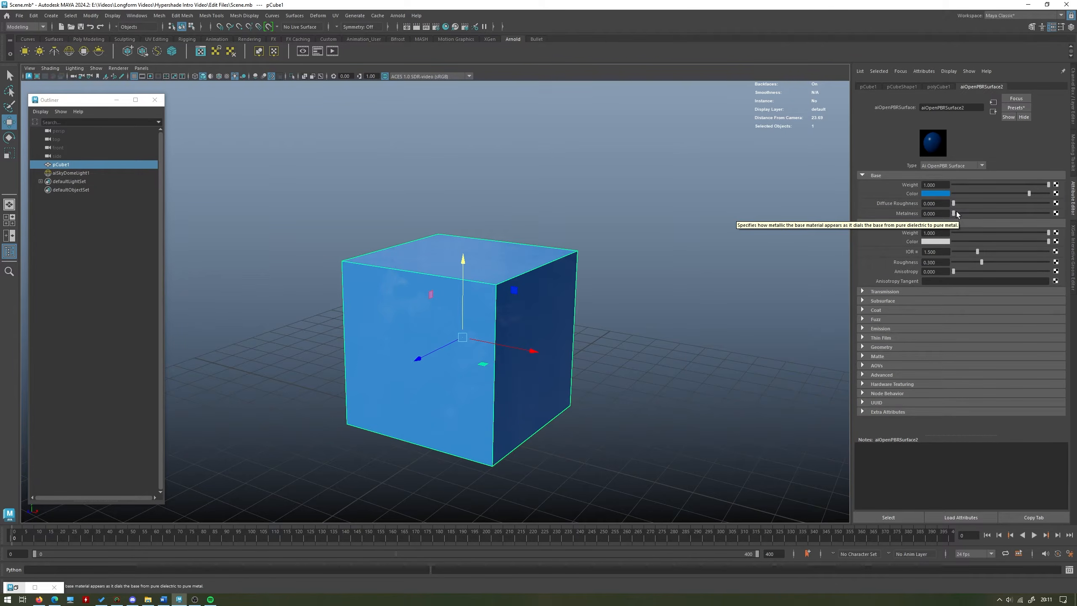
pyautogui.moveTo(954, 213); pyautogui.dragTo(1054, 215)
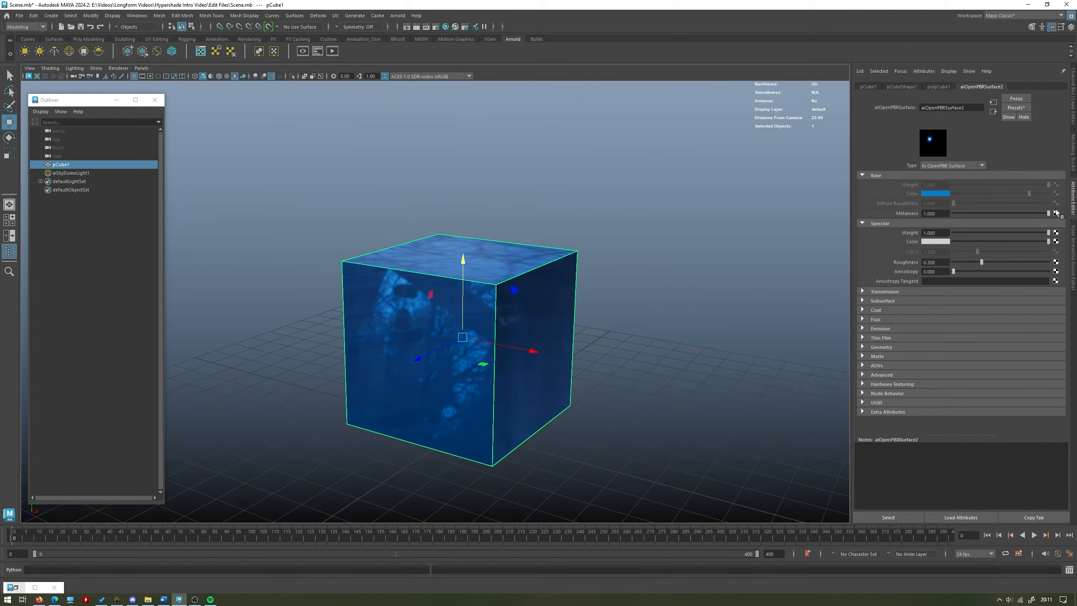
pyautogui.keyDown('alt'); pyautogui.moveTo(551, 221); pyautogui.dragTo(551, 178); pyautogui.keyUp('alt')
# Step: Lower the base Metalness to 0.504, examine the cube from several angles, and set Metalness back to 0
pyautogui.moveTo(1048, 213); pyautogui.dragTo(1000, 211)
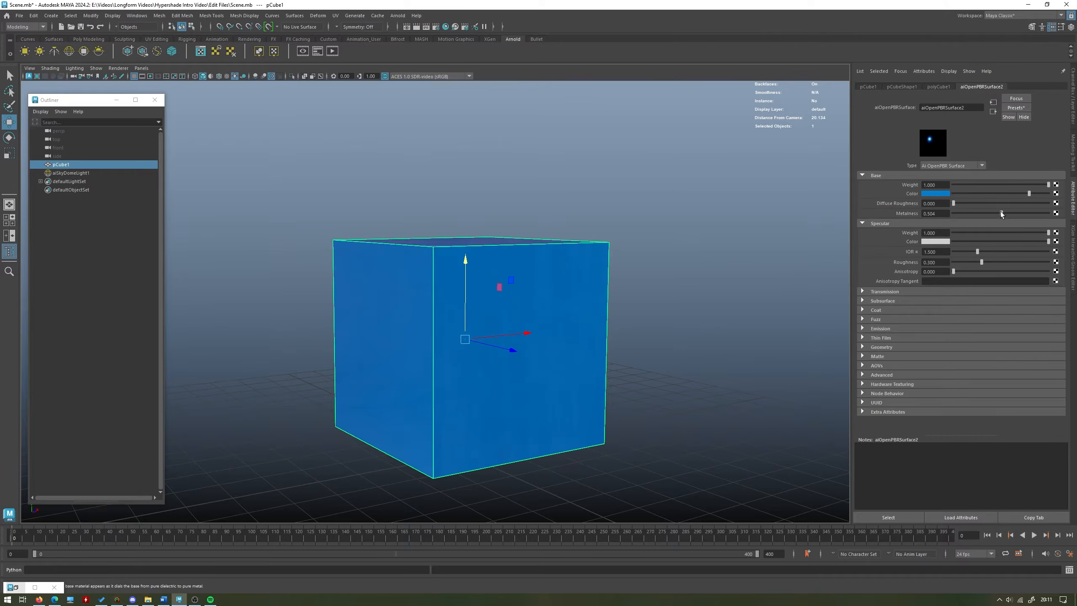
pyautogui.keyDown('alt'); pyautogui.moveTo(598, 246); pyautogui.dragTo(417, 287); pyautogui.keyUp('alt')
pyautogui.keyDown('alt'); pyautogui.moveTo(580, 268); pyautogui.dragTo(604, 255); pyautogui.keyUp('alt')
pyautogui.moveTo(1001, 213); pyautogui.dragTo(835, 223)
pyautogui.keyDown('alt'); pyautogui.moveTo(551, 183); pyautogui.dragTo(538, 211); pyautogui.keyUp('alt')
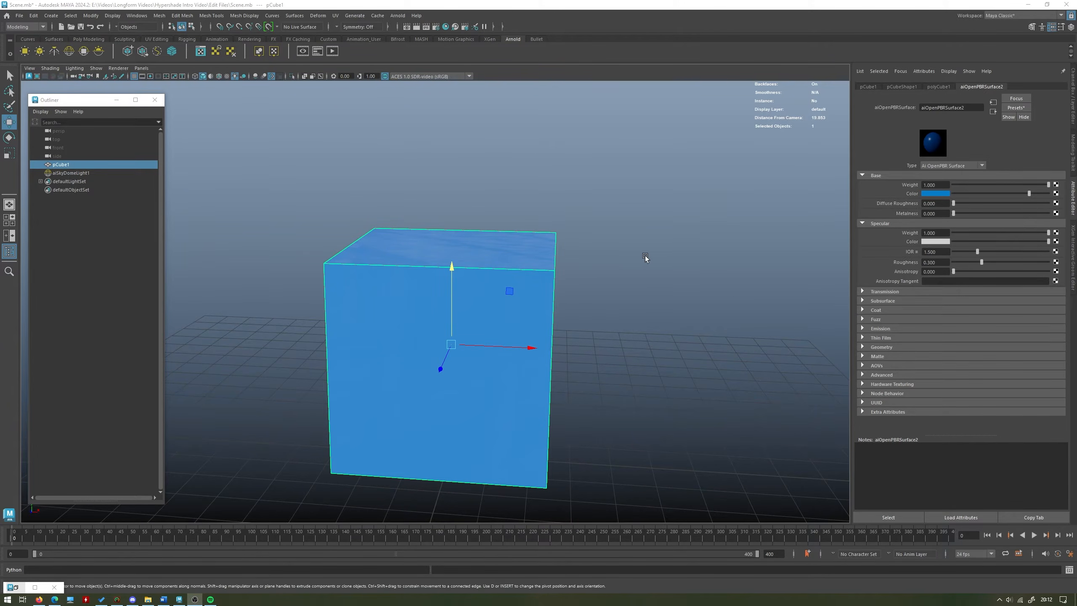
# Step: Set the Specular Roughness of aiOpenPBRSurface2 to 0 and examine the cube's reflections from several angles
pyautogui.keyDown('alt'); pyautogui.moveTo(644, 256); pyautogui.dragTo(894, 269); pyautogui.keyUp('alt')
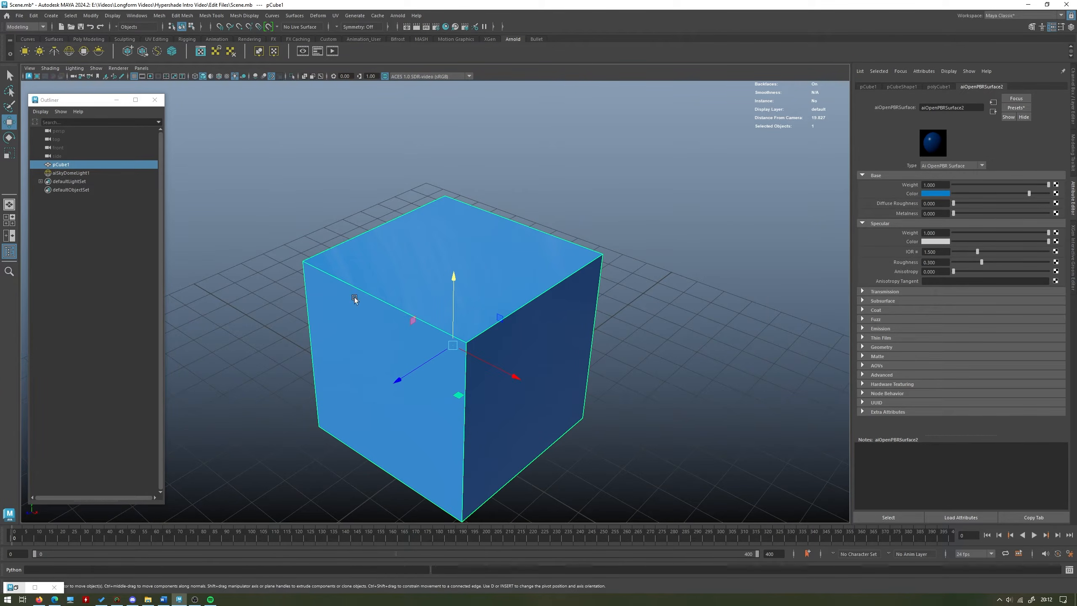
pyautogui.keyDown('alt'); pyautogui.moveTo(594, 280); pyautogui.dragTo(357, 294); pyautogui.keyUp('alt')
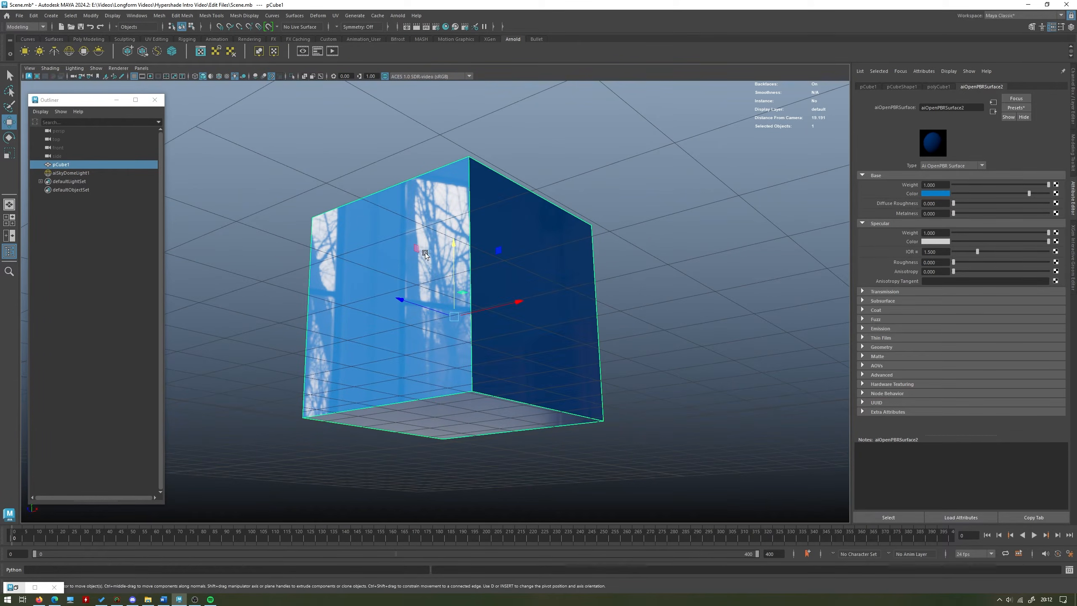
pyautogui.keyDown('alt'); pyautogui.moveTo(424, 311); pyautogui.dragTo(407, 270); pyautogui.keyUp('alt')
pyautogui.keyDown('alt'); pyautogui.moveTo(369, 360); pyautogui.dragTo(395, 297); pyautogui.keyUp('alt')
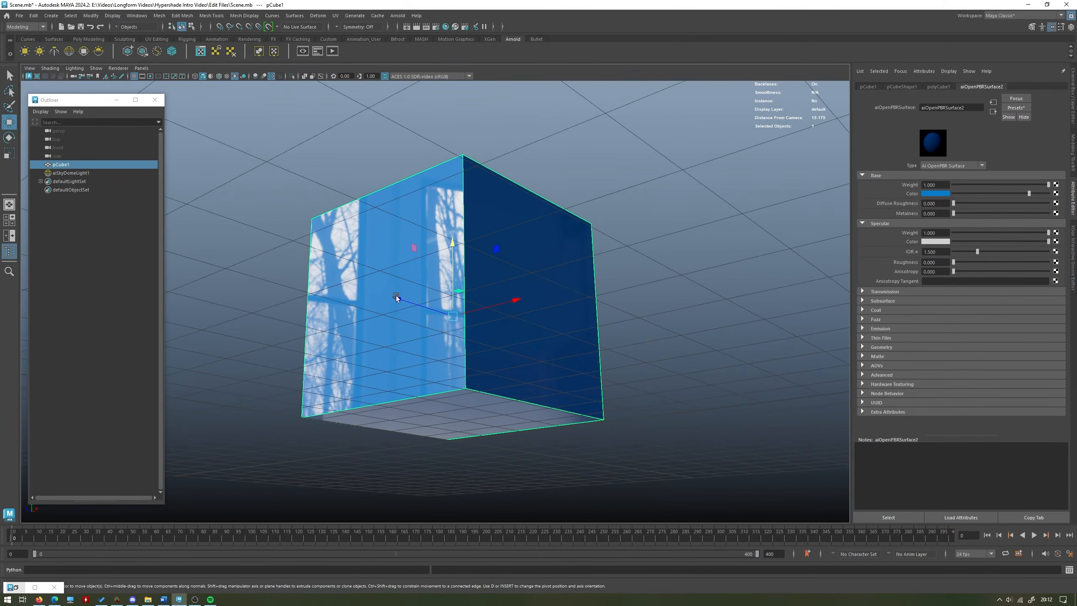
pyautogui.keyDown('alt'); pyautogui.moveTo(423, 200); pyautogui.dragTo(423, 225); pyautogui.keyUp('alt')
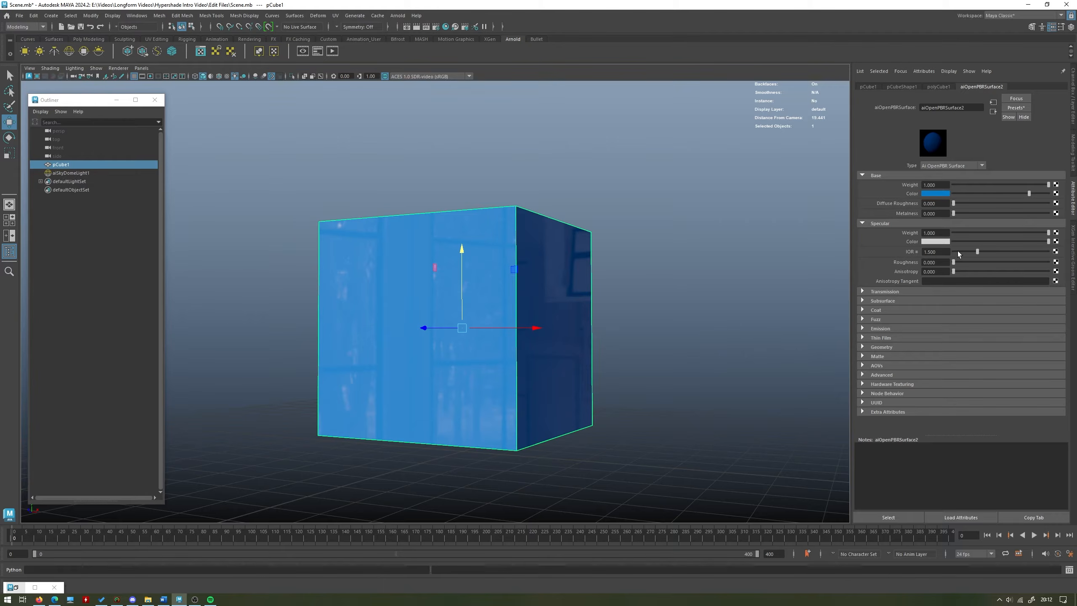
# Step: Set the Specular Roughness to 1, compare the cube's look with a roughness of 0.156, and return it to 1
pyautogui.moveTo(954, 262); pyautogui.dragTo(1051, 263)
pyautogui.keyDown('alt'); pyautogui.moveTo(597, 318); pyautogui.dragTo(538, 254); pyautogui.keyUp('alt')
pyautogui.keyDown('alt'); pyautogui.moveTo(367, 272); pyautogui.dragTo(398, 305); pyautogui.keyUp('alt')
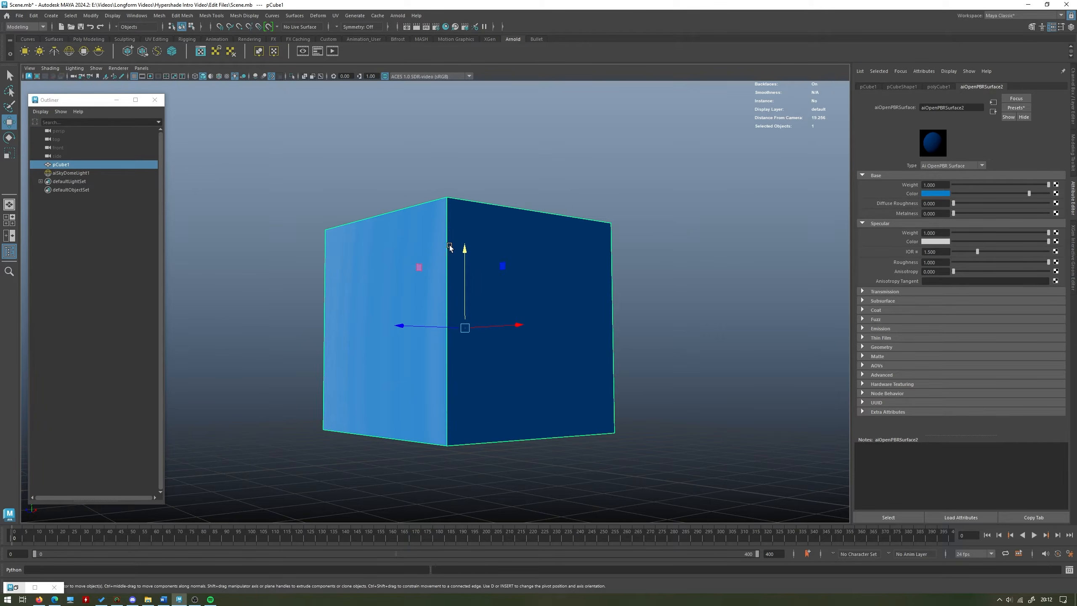
pyautogui.keyDown('alt'); pyautogui.moveTo(448, 248); pyautogui.dragTo(543, 234); pyautogui.keyUp('alt')
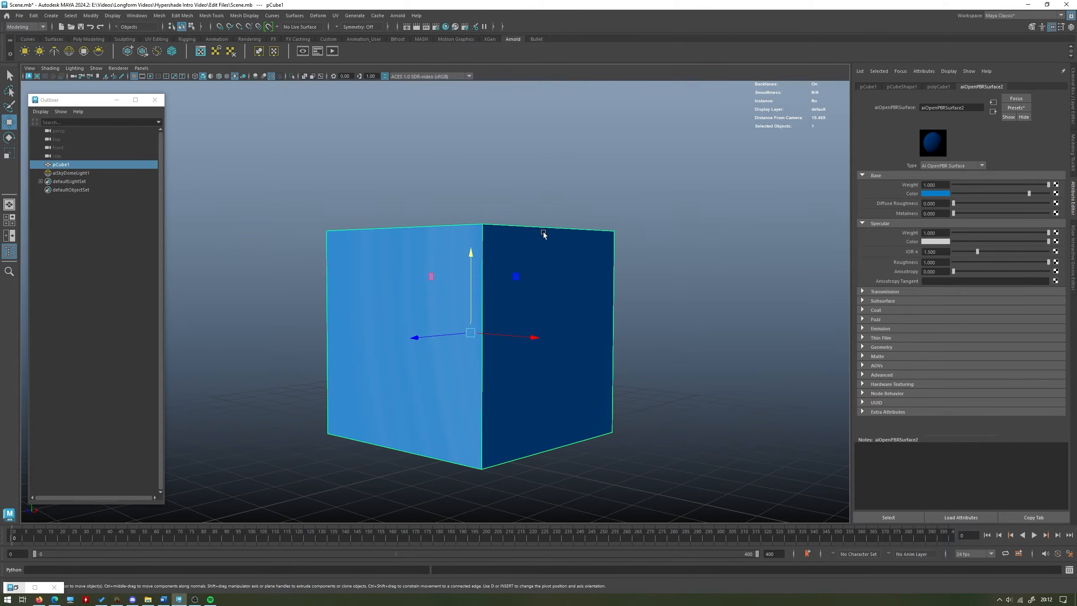
pyautogui.click(968, 261)
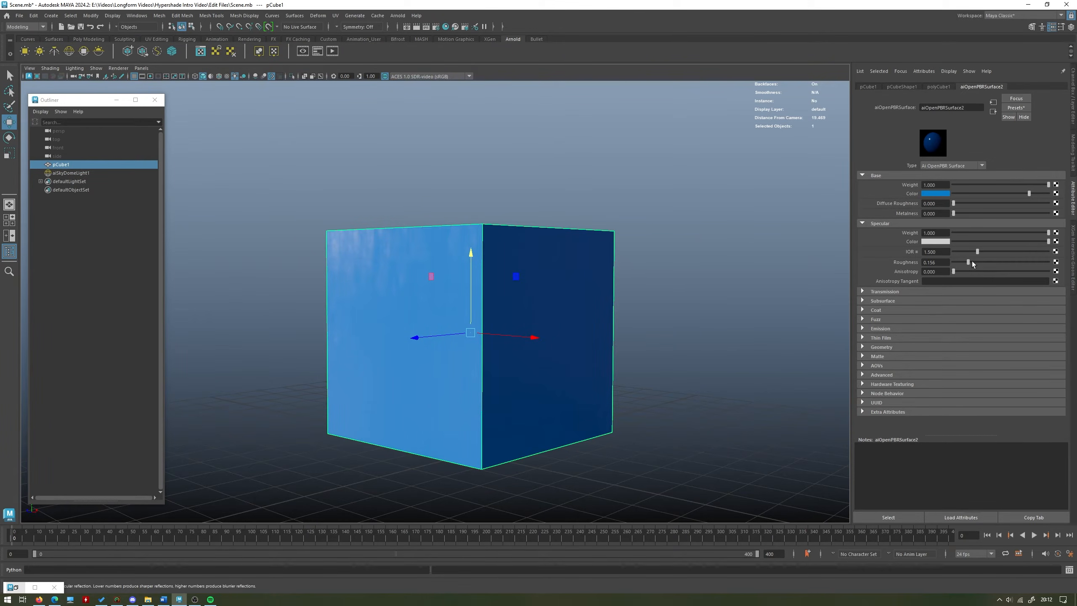
pyautogui.moveTo(975, 262); pyautogui.dragTo(1050, 261)
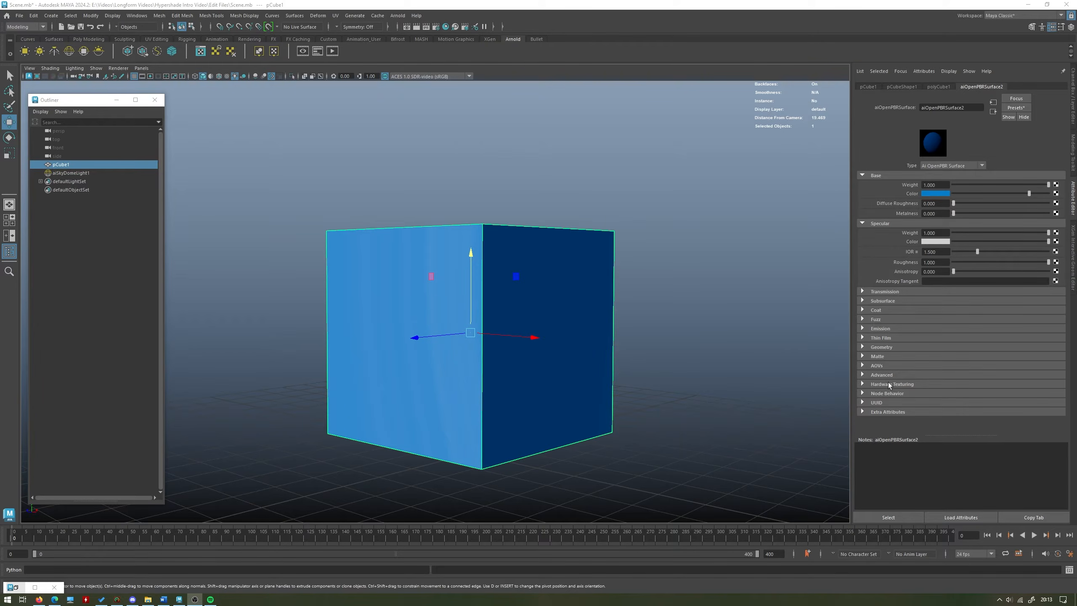
# Step: Expand the material's Geometry attributes, change the base color to a near-white pale grey, and deselect the cube for a closer look
pyautogui.click(877, 348)
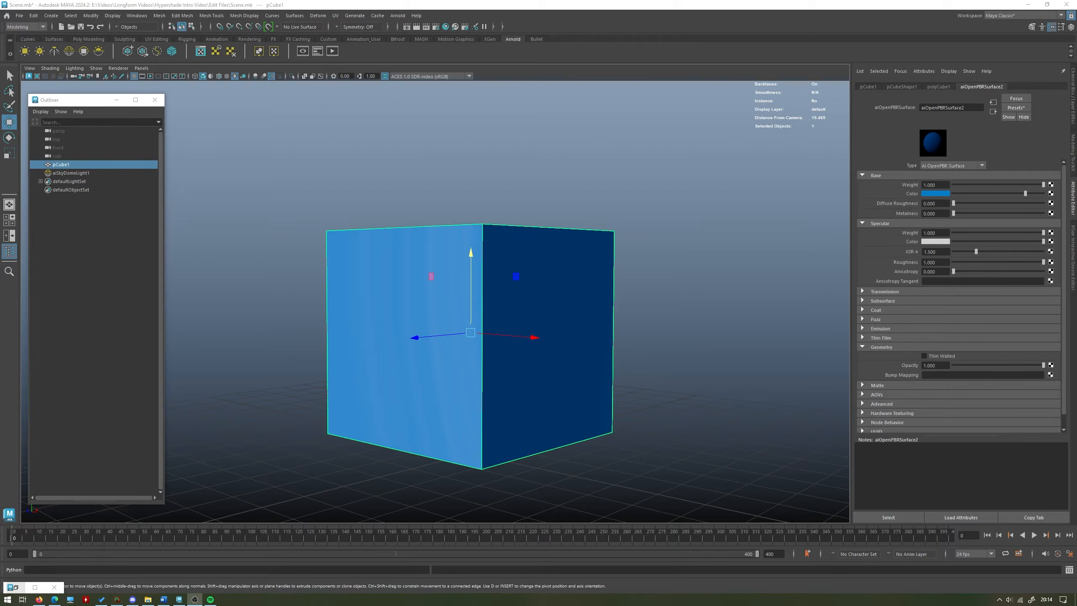
pyautogui.keyDown('alt'); pyautogui.moveTo(579, 199); pyautogui.dragTo(516, 244); pyautogui.keyUp('alt')
pyautogui.moveTo(970, 193); pyautogui.dragTo(1019, 193)
pyautogui.click(934, 194)
pyautogui.moveTo(956, 226)
pyautogui.mouseDown()
pyautogui.moveTo(910, 228)
pyautogui.moveTo(967, 237)
pyautogui.mouseUp()
pyautogui.click(936, 193)
pyautogui.click(670, 244)
pyautogui.keyDown('alt'); pyautogui.moveTo(572, 254); pyautogui.dragTo(567, 245); pyautogui.keyUp('alt')
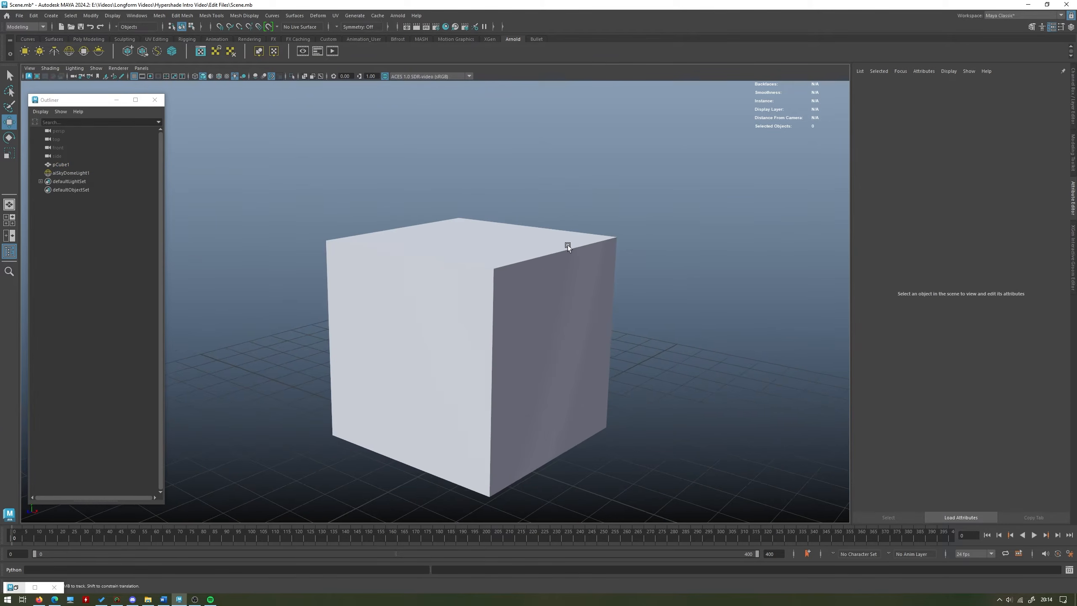
pyautogui.keyDown('alt'); pyautogui.moveTo(566, 245); pyautogui.dragTo(515, 244, button='middle'); pyautogui.keyUp('alt')
pyautogui.scroll(4, 403, 340)
pyautogui.scroll(-2, 432, 323)
pyautogui.keyDown('alt'); pyautogui.moveTo(432, 323); pyautogui.dragTo(438, 288, button='middle'); pyautogui.keyUp('alt')
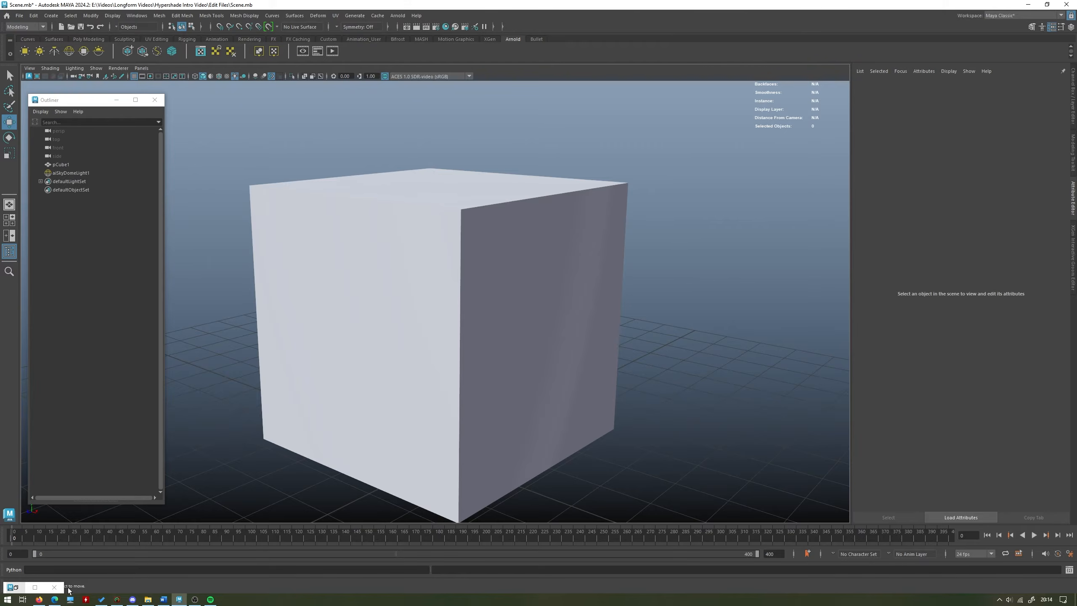
# Step: Switch to the browser, look at Bricks 102 among ambientCG's surface materials, and choose the 2K-PNG download of Bricks 097
pyautogui.click(54, 599)
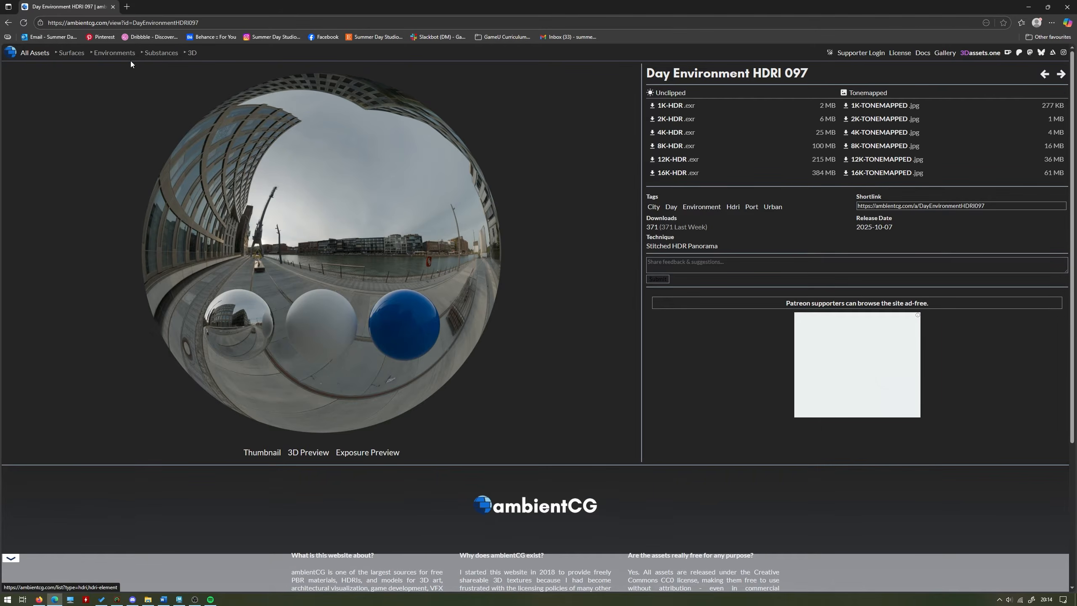
pyautogui.click(67, 53)
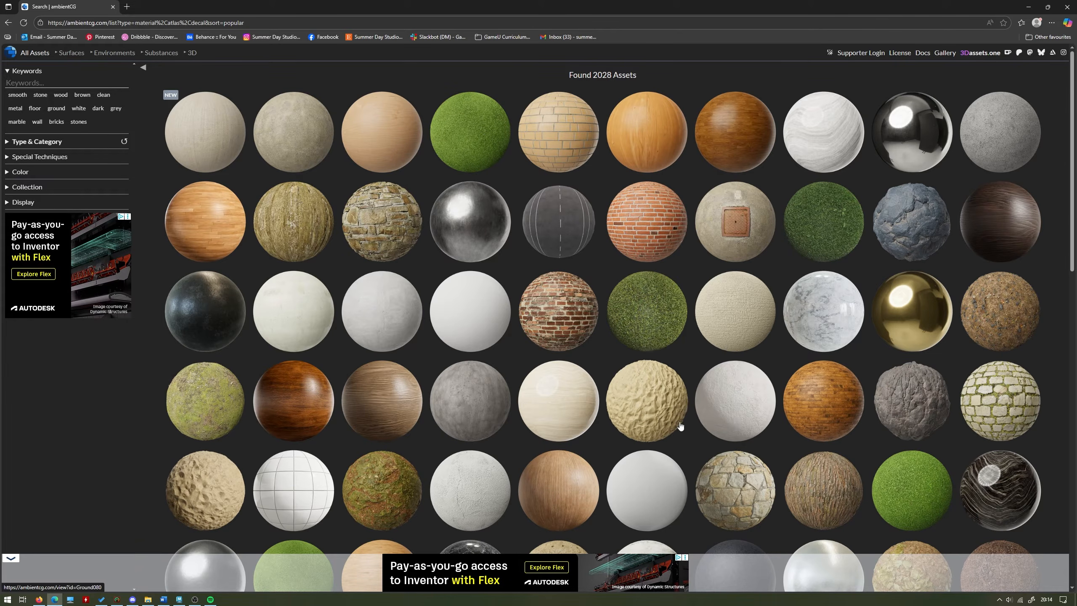
pyautogui.click(376, 235)
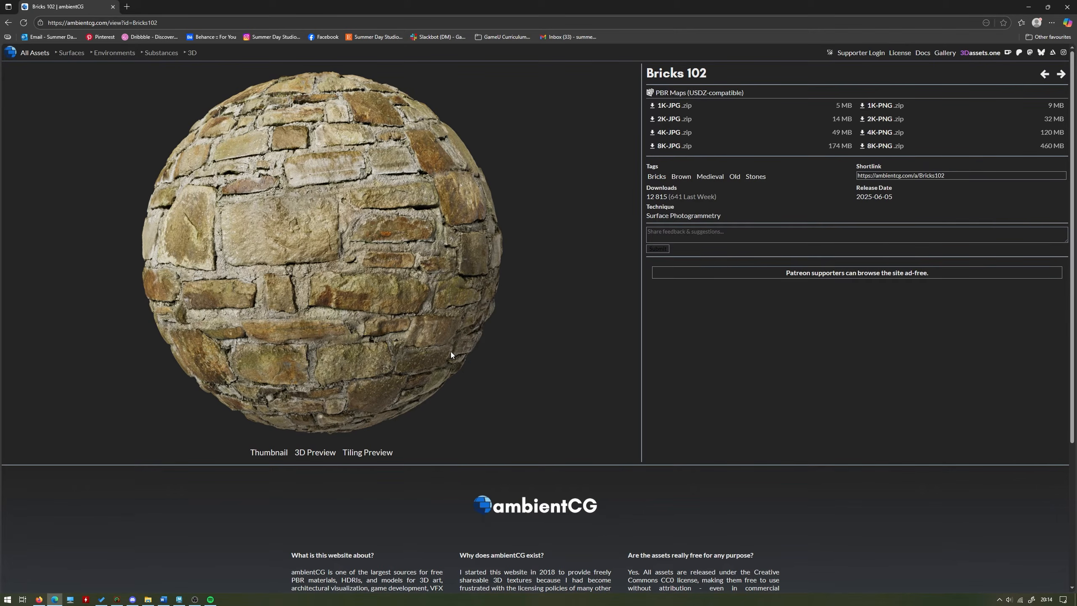
pyautogui.hotkey('alt', 'Left')
pyautogui.click(559, 306)
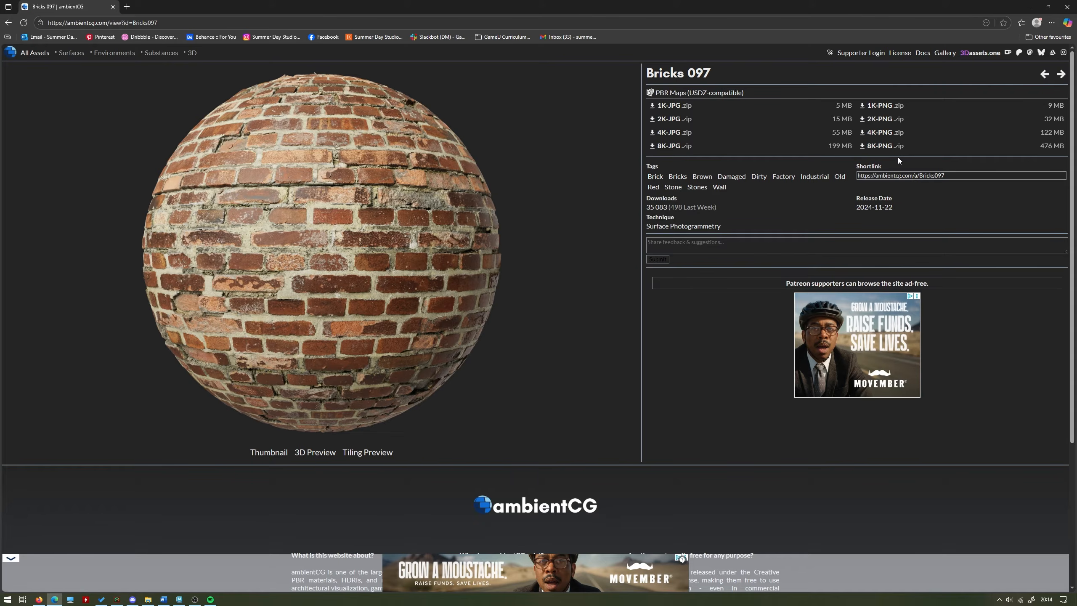
pyautogui.click(881, 120)
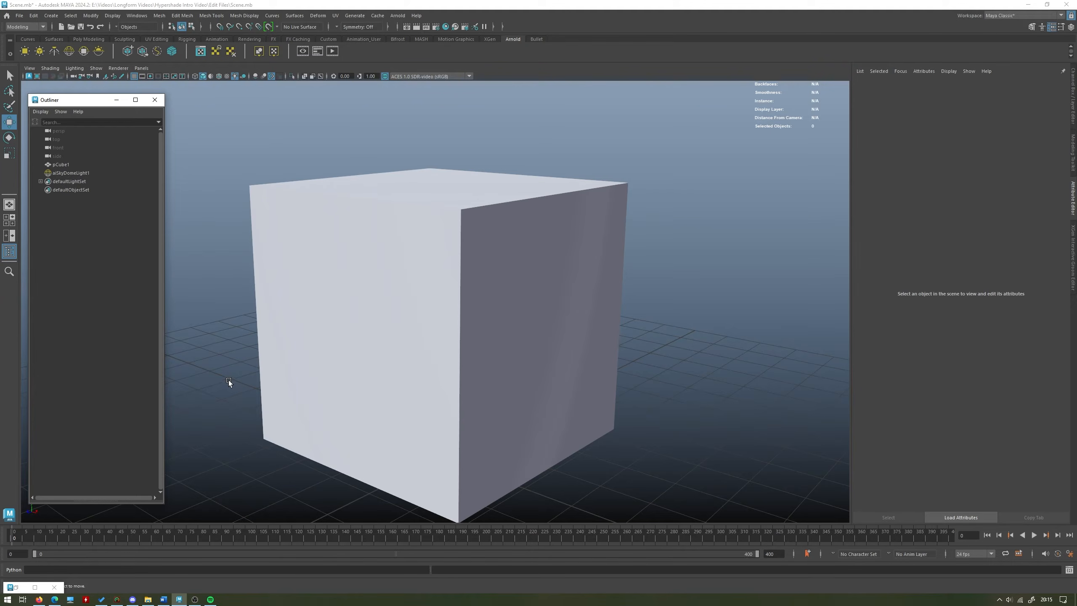
# Step: Switch to File Explorer and open the brick_wall_001_4k texture folder under Materials, Man Made, Brick
pyautogui.keyDown('alt'); pyautogui.moveTo(308, 333); pyautogui.dragTo(292, 340); pyautogui.keyUp('alt')
pyautogui.keyDown('alt'); pyautogui.moveTo(306, 336); pyautogui.dragTo(321, 328, button='middle'); pyautogui.keyUp('alt')
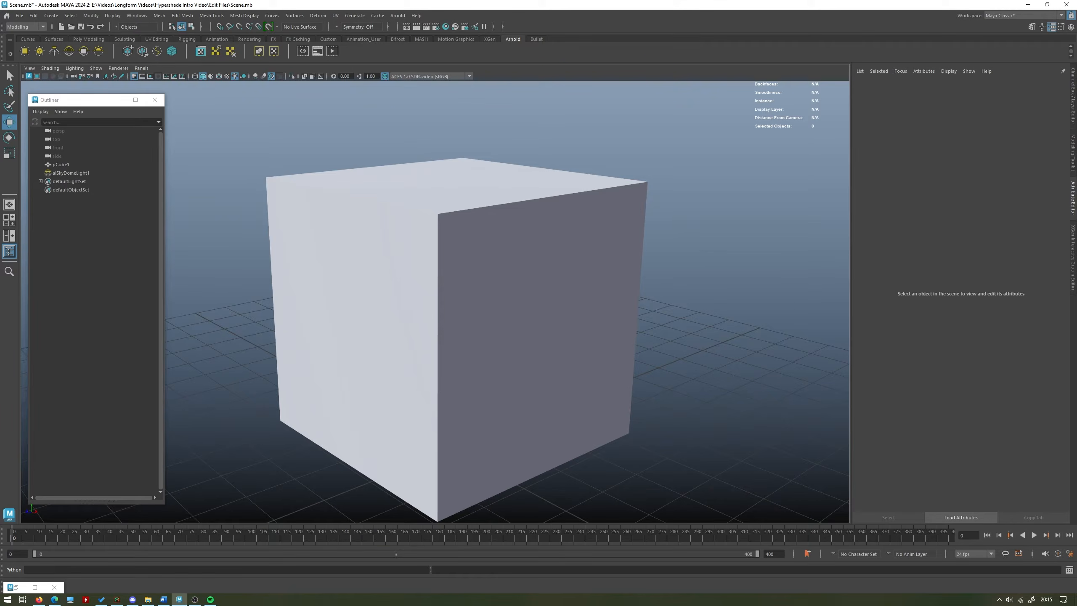
pyautogui.click(148, 599)
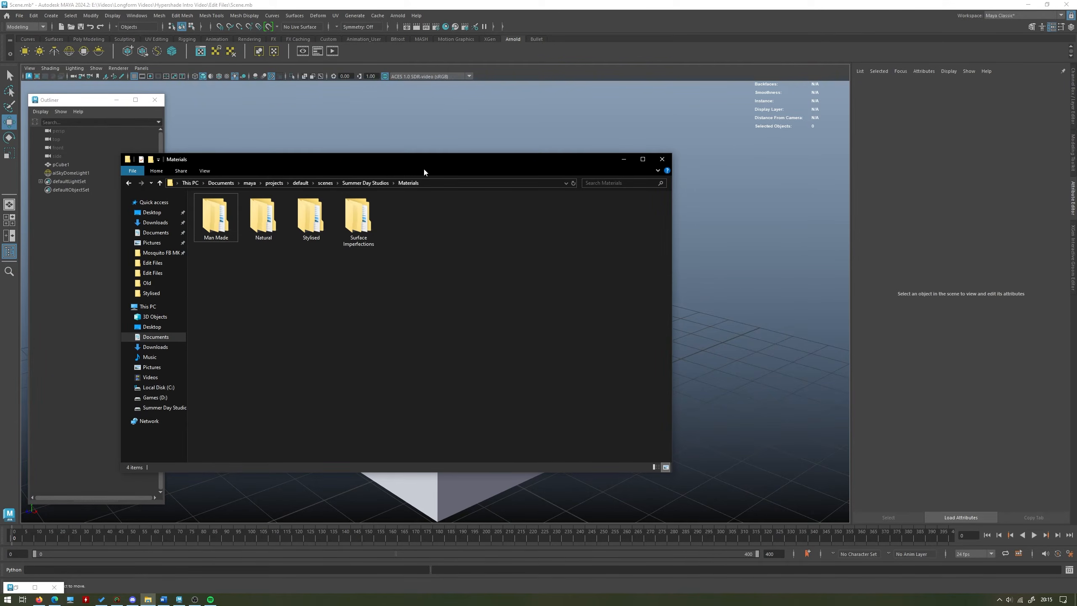
pyautogui.moveTo(424, 171); pyautogui.dragTo(452, 171)
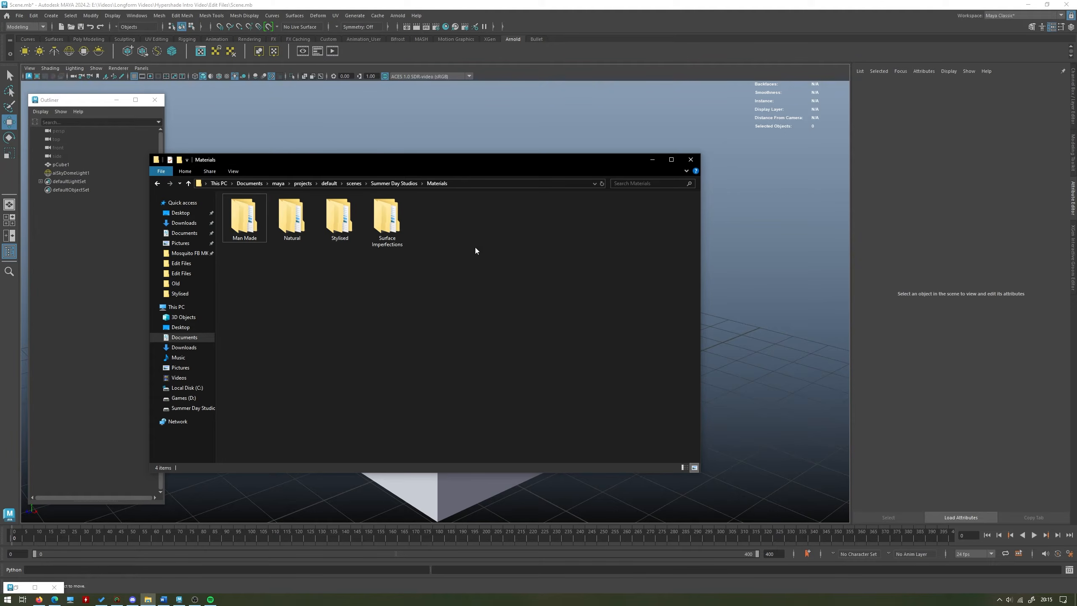
pyautogui.doubleClick(259, 228)
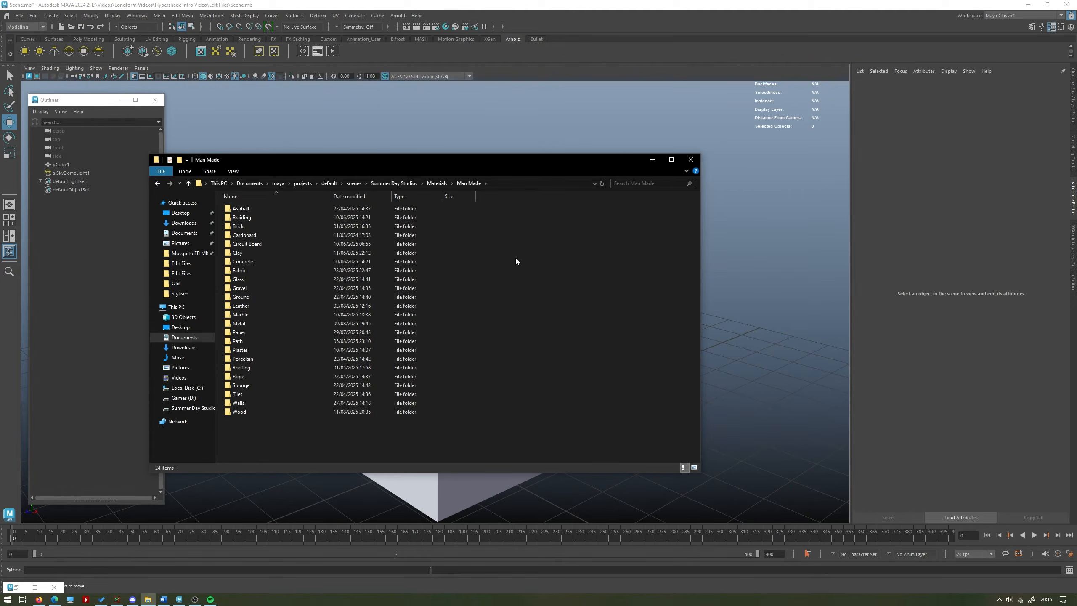
pyautogui.doubleClick(260, 229)
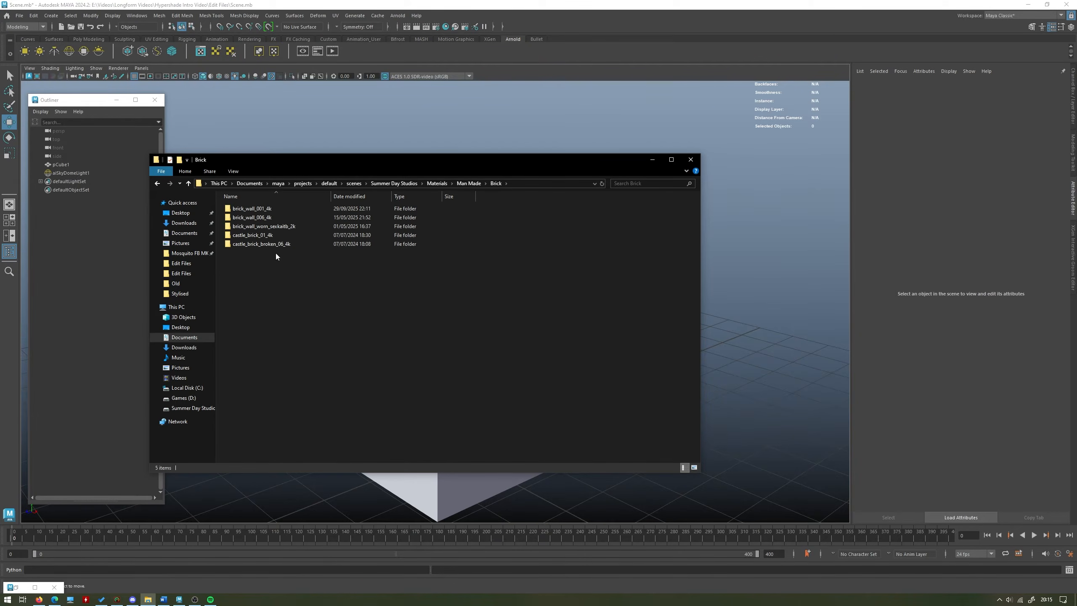
pyautogui.doubleClick(273, 209)
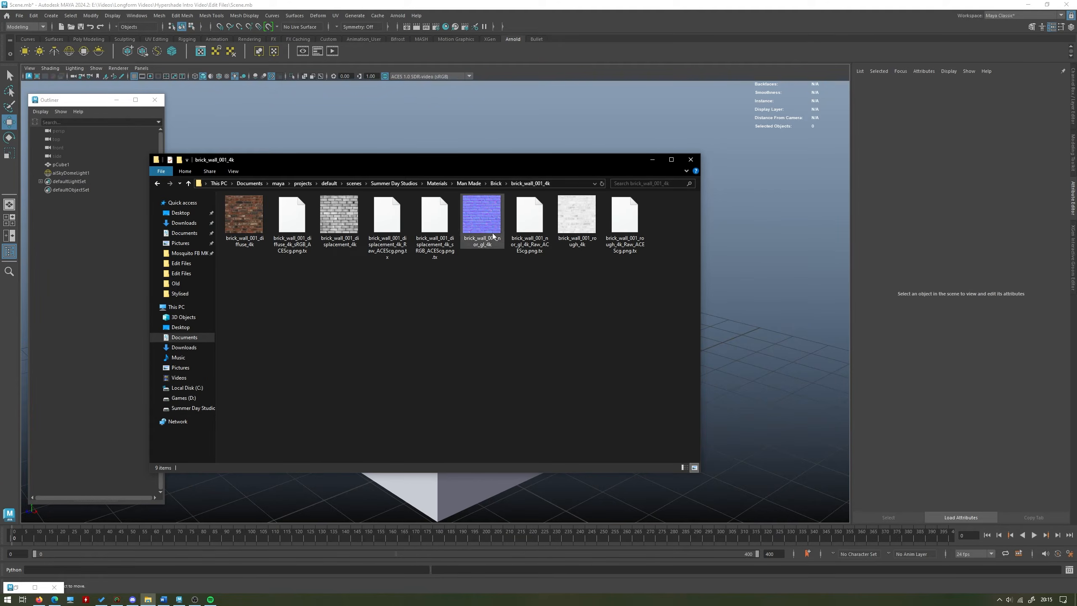
# Step: Check the brick_wall_006_4k folder, open castle_brick_broken_06_4k, copy its folder path and minimize the file window
pyautogui.hotkey('alt', 'Left')
pyautogui.doubleClick(301, 220)
pyautogui.hotkey('alt', 'Left')
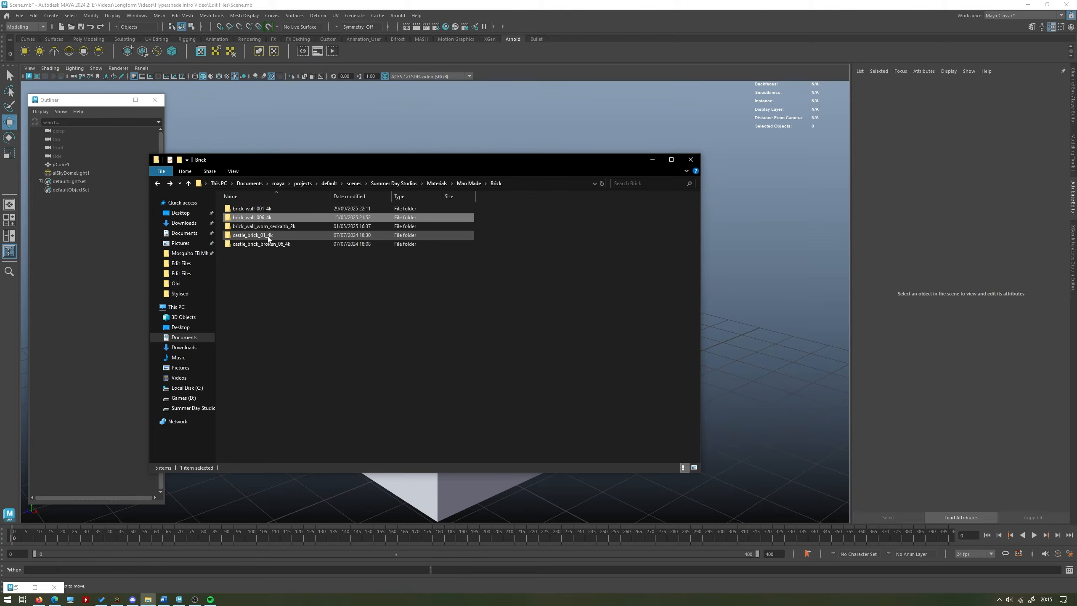
pyautogui.doubleClick(297, 241)
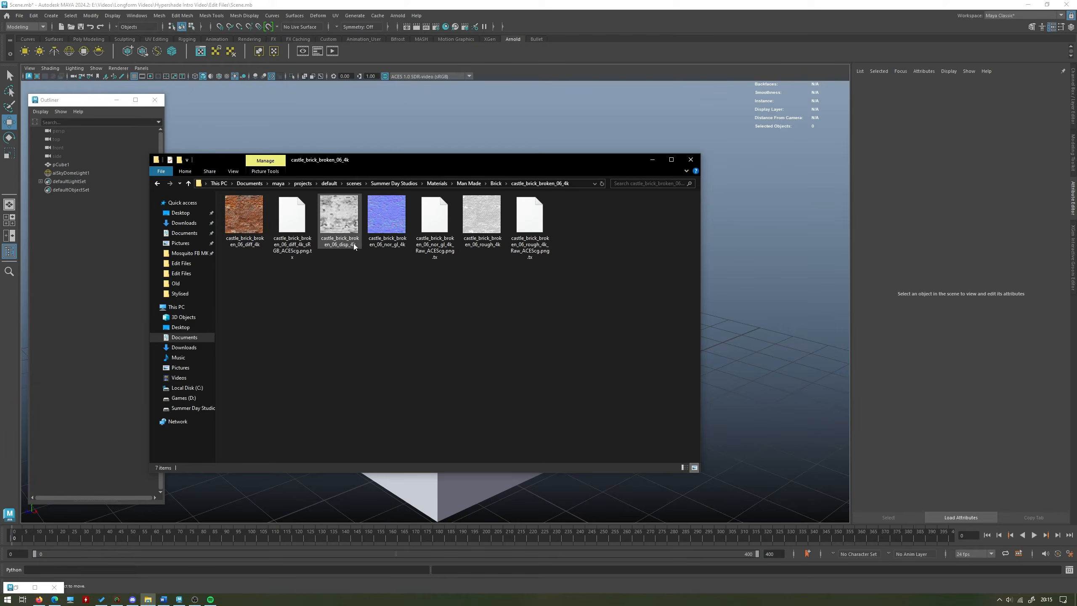
pyautogui.click(581, 184)
pyautogui.hotkey('ctrl', 'c')
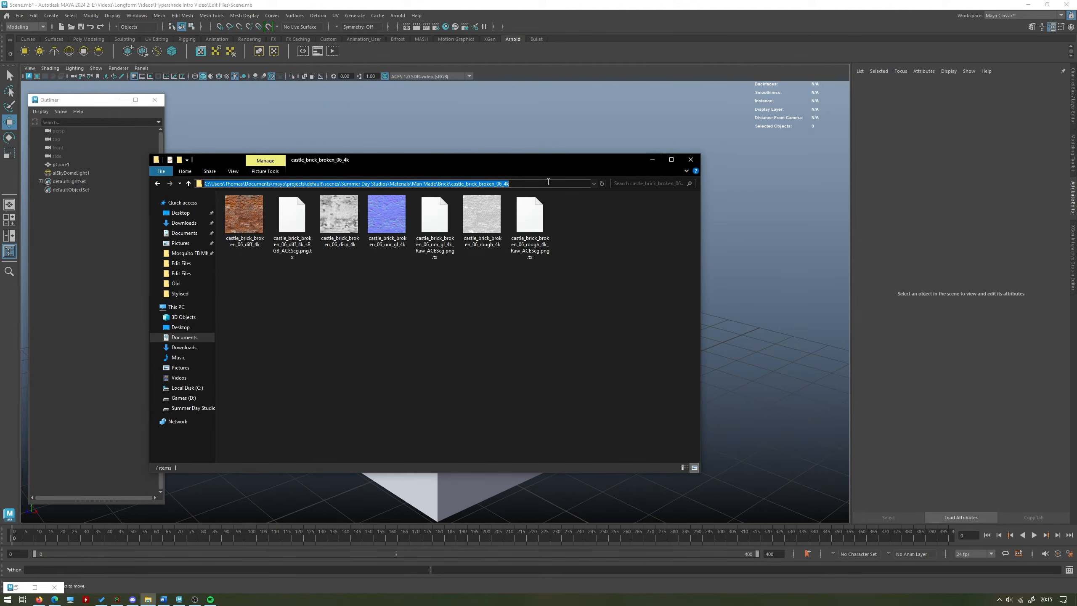
pyautogui.click(652, 160)
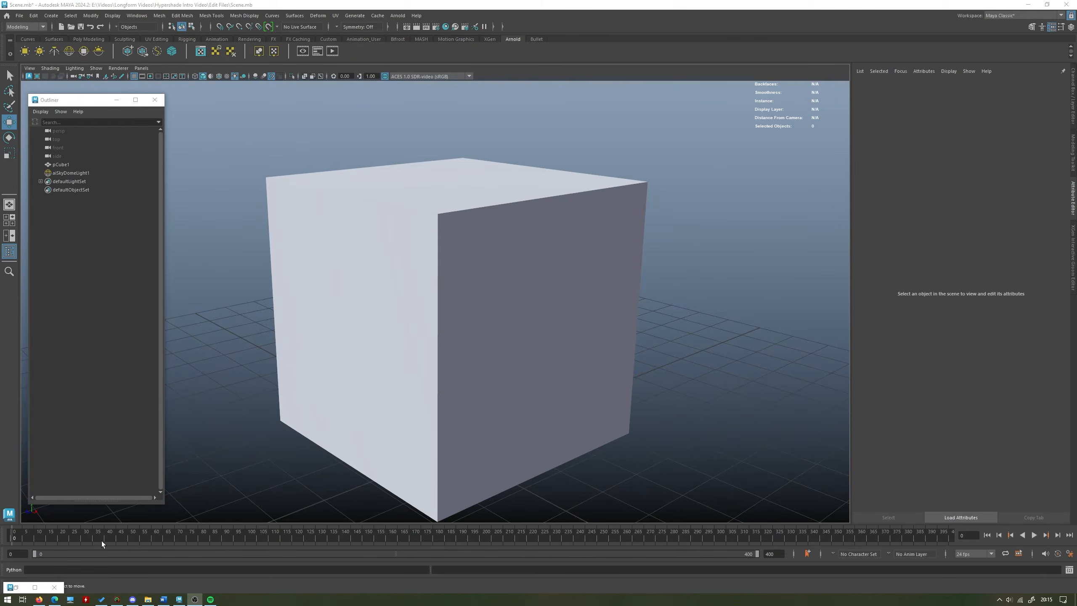
# Step: Restore the Hypershade window and add a file texture node in the empty graph area beside the aiOpenPBRSurface2 material
pyautogui.click(35, 587)
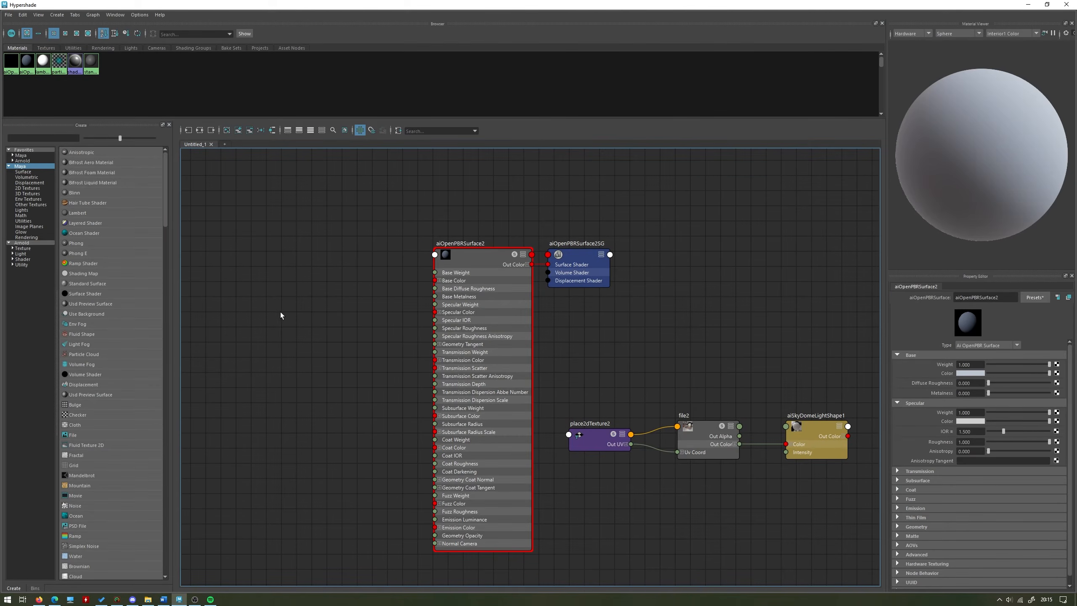
pyautogui.keyDown('alt'); pyautogui.moveTo(281, 312); pyautogui.dragTo(331, 260, button='middle'); pyautogui.keyUp('alt')
pyautogui.press('Tab')
pyautogui.write('file')
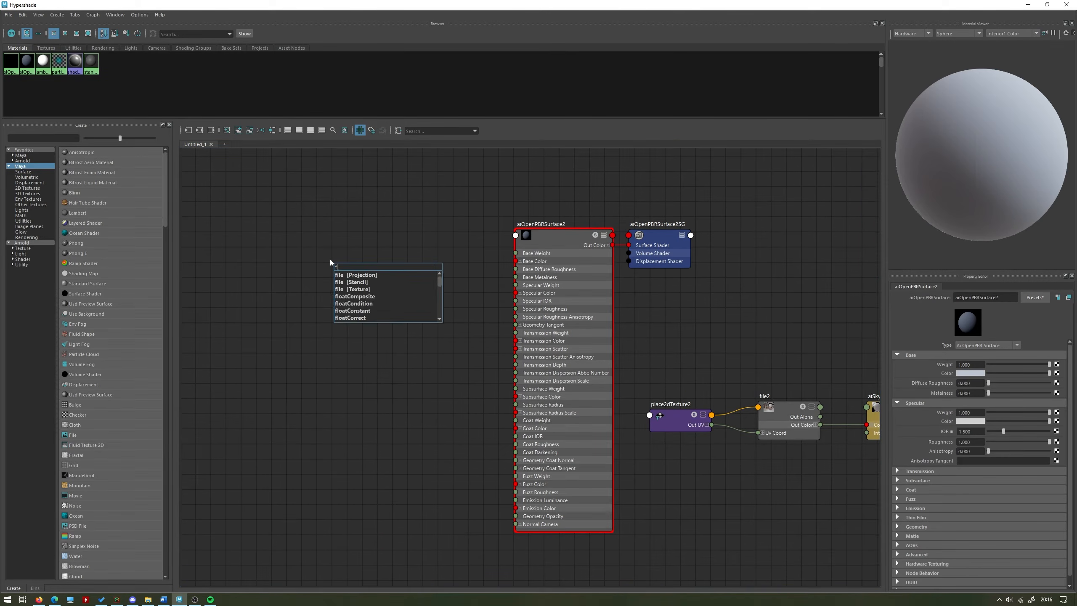
pyautogui.press('Down')
pyautogui.press('Down')
pyautogui.press('Return')
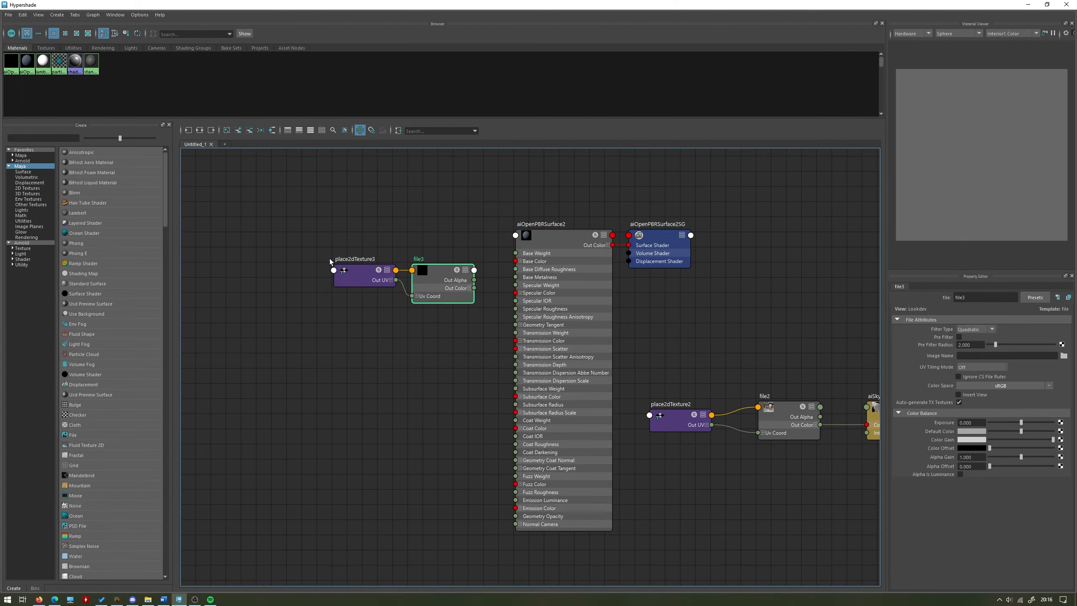
pyautogui.press('Tab')
pyautogui.write('file')
pyautogui.press('Down')
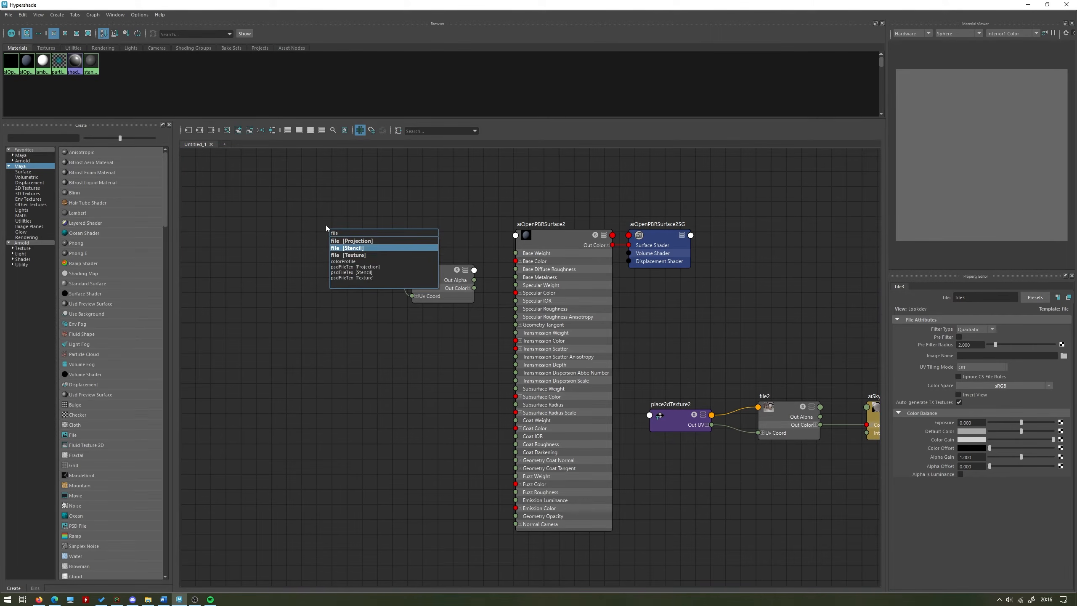
pyautogui.press('Down')
pyautogui.press('Up')
pyautogui.press('Up')
pyautogui.press('Down')
pyautogui.press('Down')
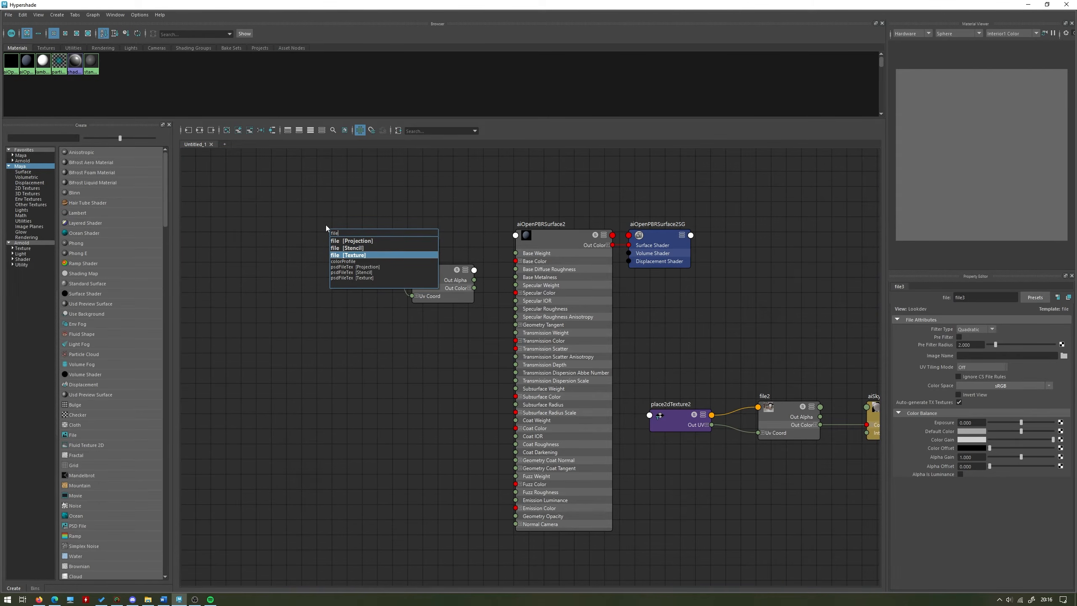
pyautogui.press('Escape')
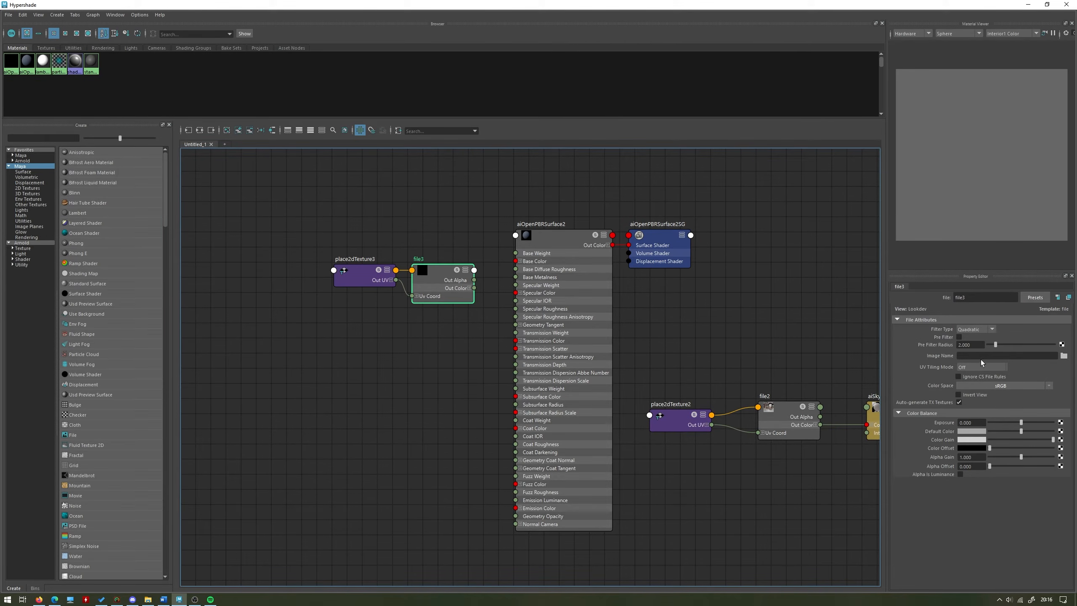
# Step: Load castle_brick_broken_06_diff_4k.png from the castle_brick_broken_06_4k folder as the new file node's image
pyautogui.click(1064, 355)
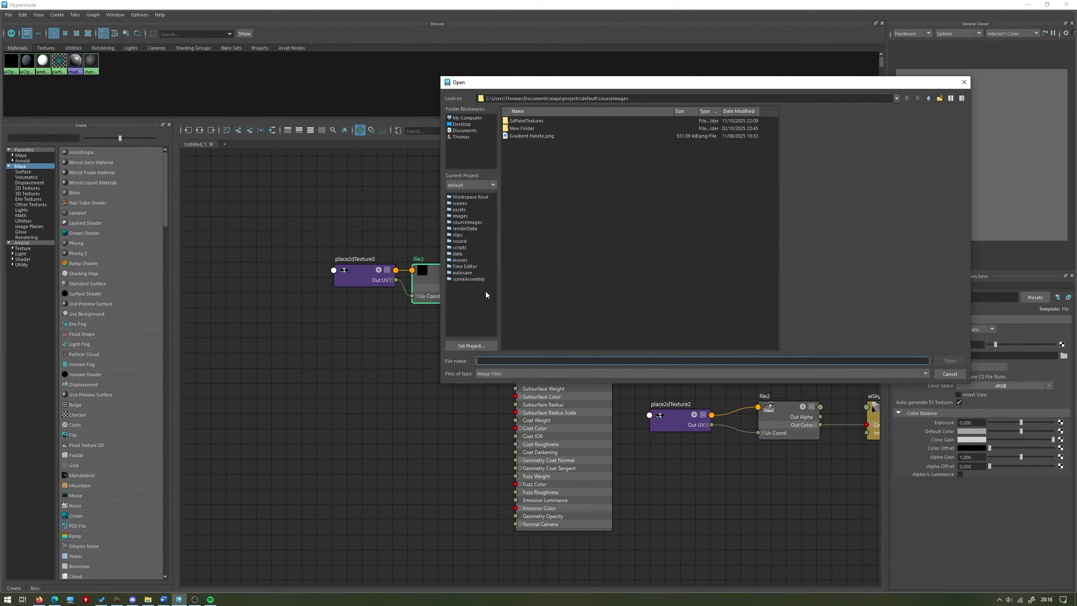
pyautogui.tripleClick(653, 96)
pyautogui.hotkey('ctrl', 'v')
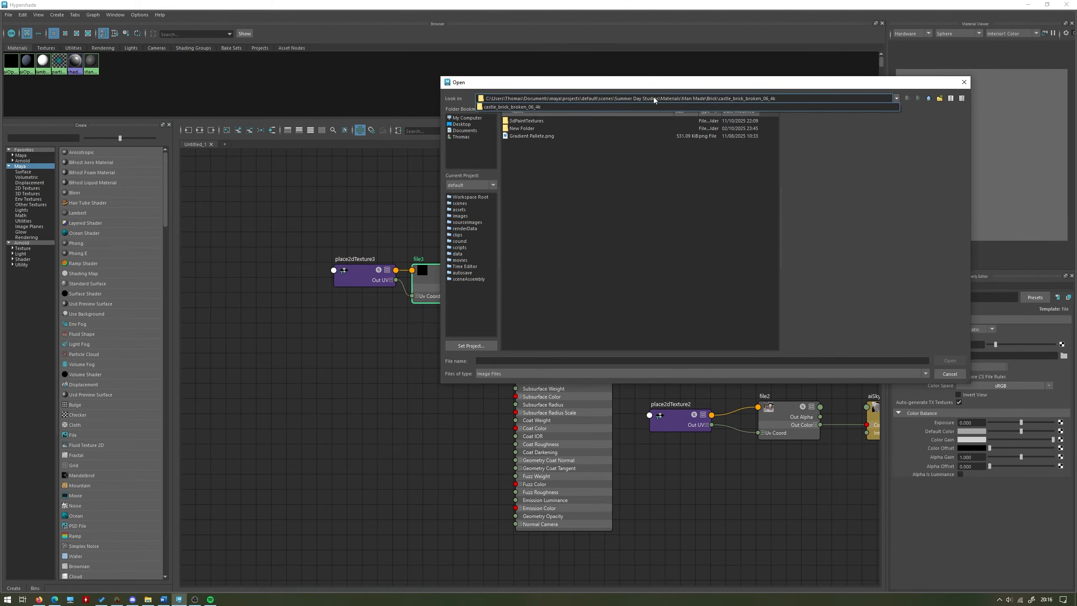
pyautogui.press('Return')
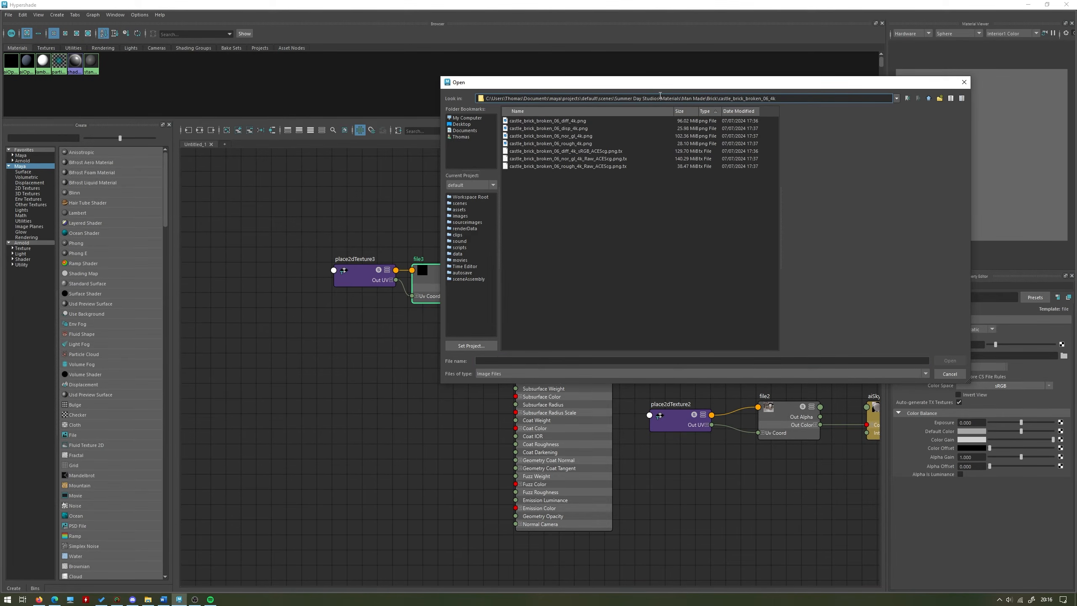
pyautogui.click(579, 121)
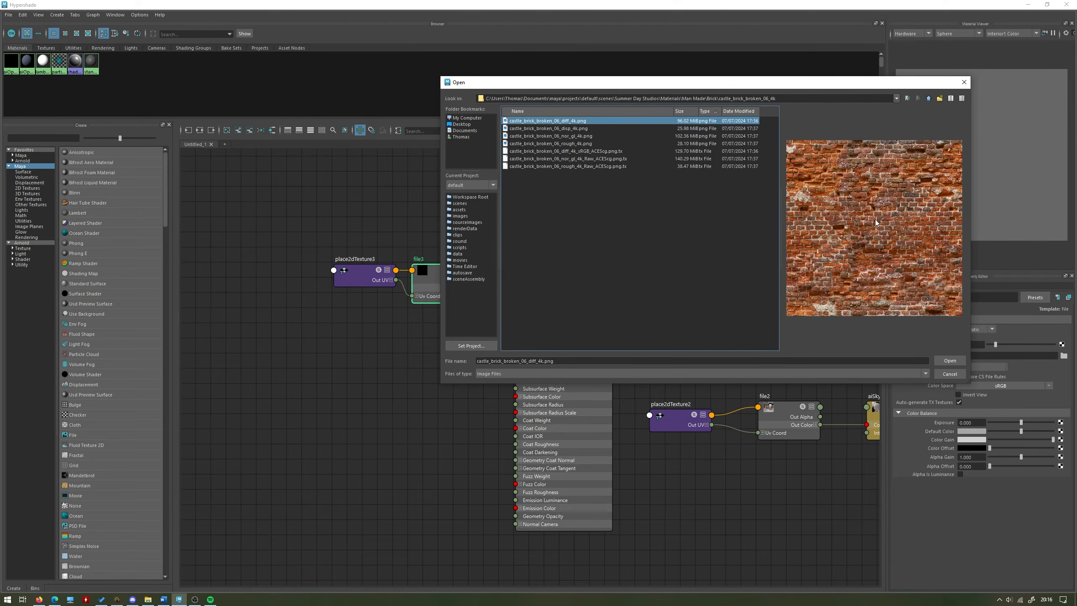
pyautogui.click(949, 360)
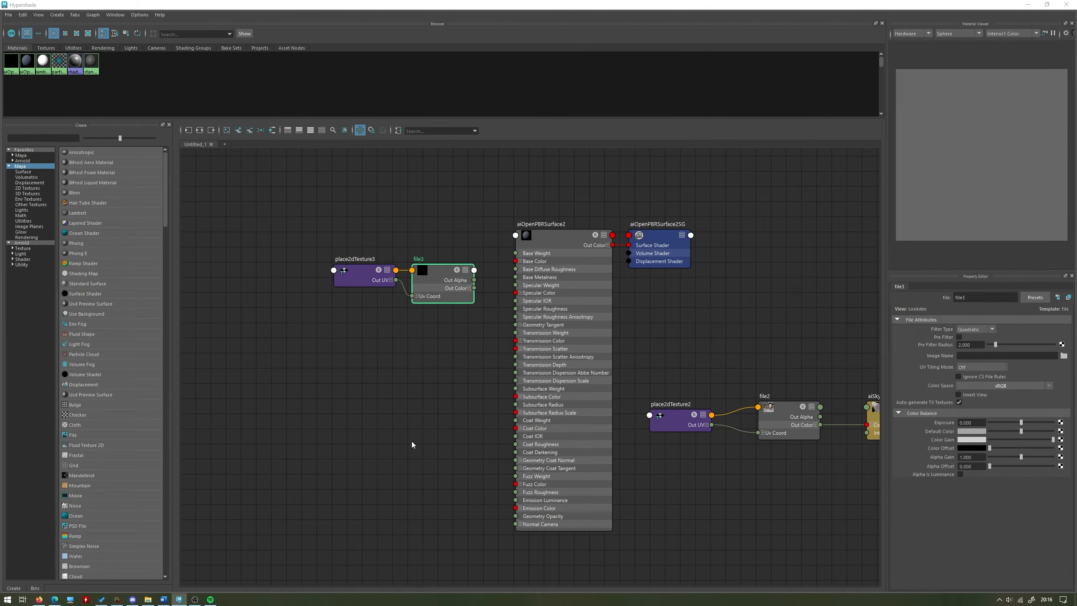
# Step: Connect the diffuse file node's Out Color to the Base Color of aiOpenPBRSurface2
pyautogui.moveTo(449, 315); pyautogui.dragTo(381, 253)
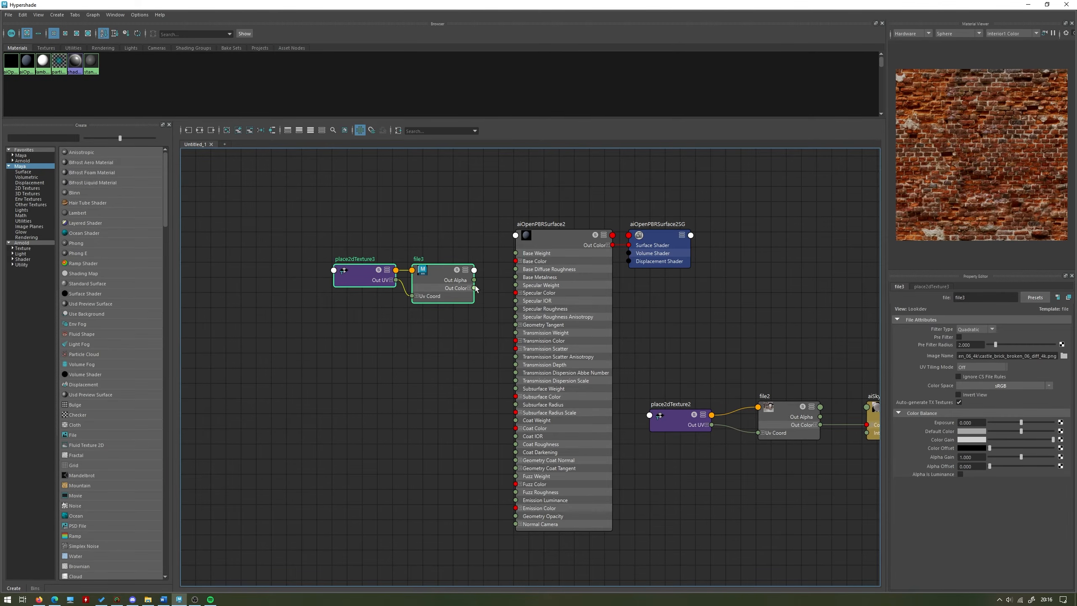
pyautogui.click(475, 300)
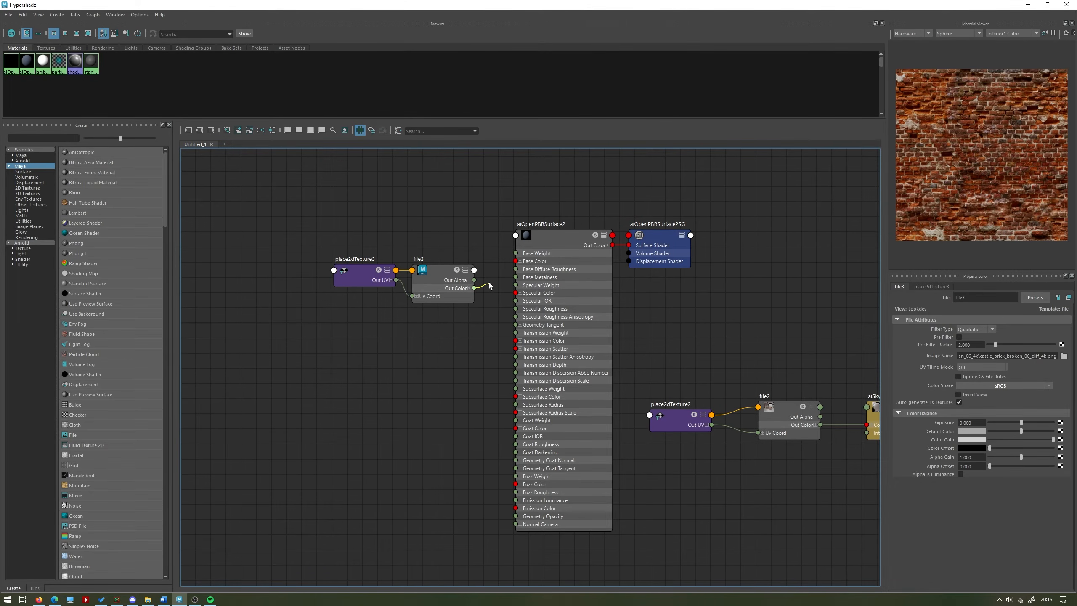
pyautogui.moveTo(488, 286); pyautogui.dragTo(516, 261)
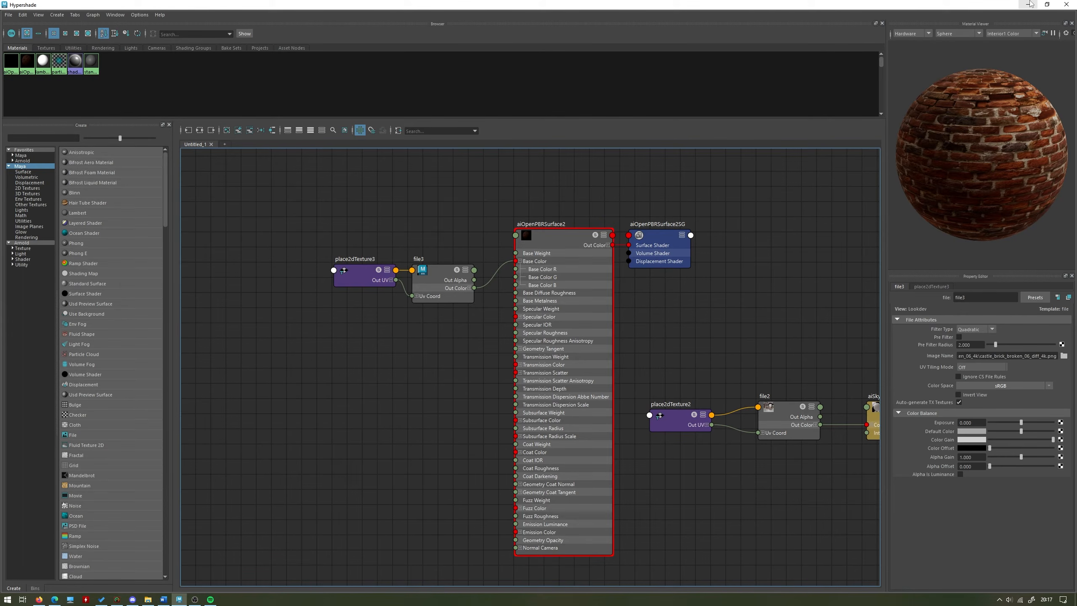
# Step: Minimize Hypershade, turn on textured display in the viewport, and inspect the brick cube and its material attributes
pyautogui.click(1029, 3)
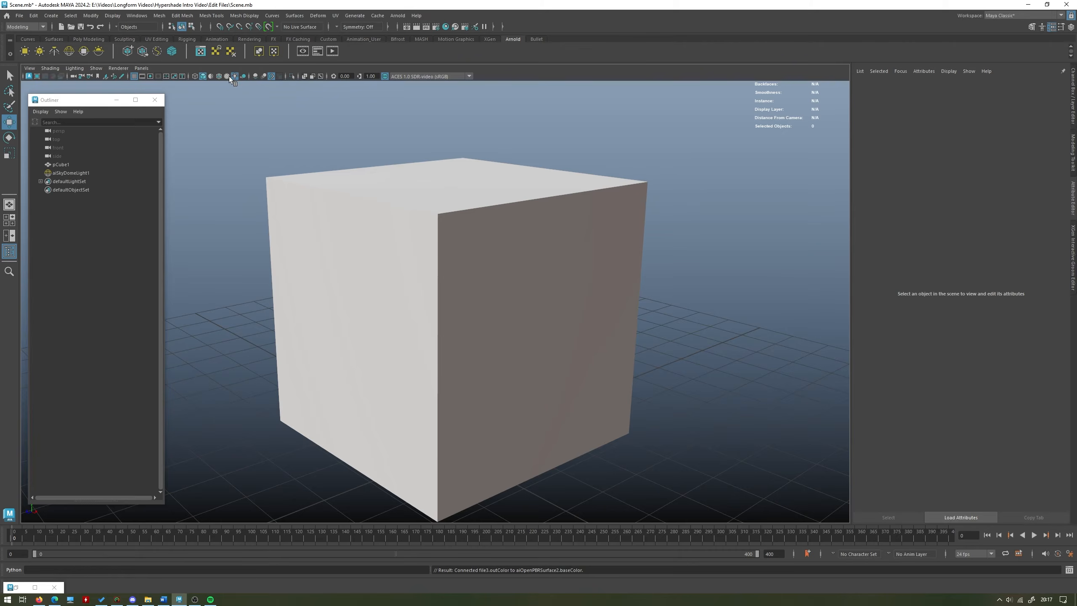
pyautogui.click(228, 77)
pyautogui.scroll(-4, 587, 212)
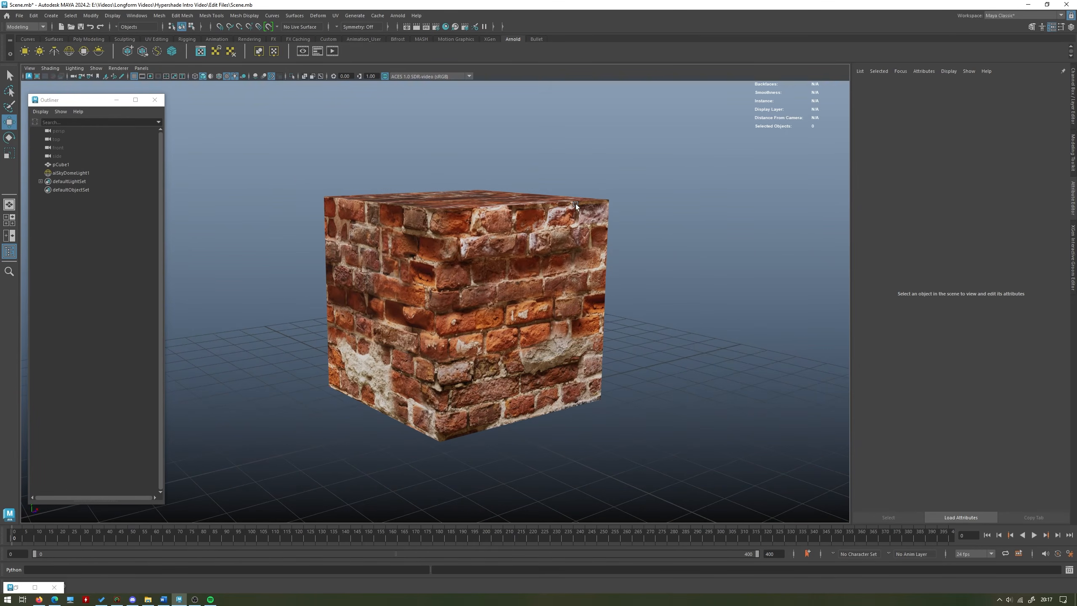
pyautogui.keyDown('alt'); pyautogui.moveTo(539, 246); pyautogui.dragTo(508, 275); pyautogui.keyUp('alt')
pyautogui.click(609, 265)
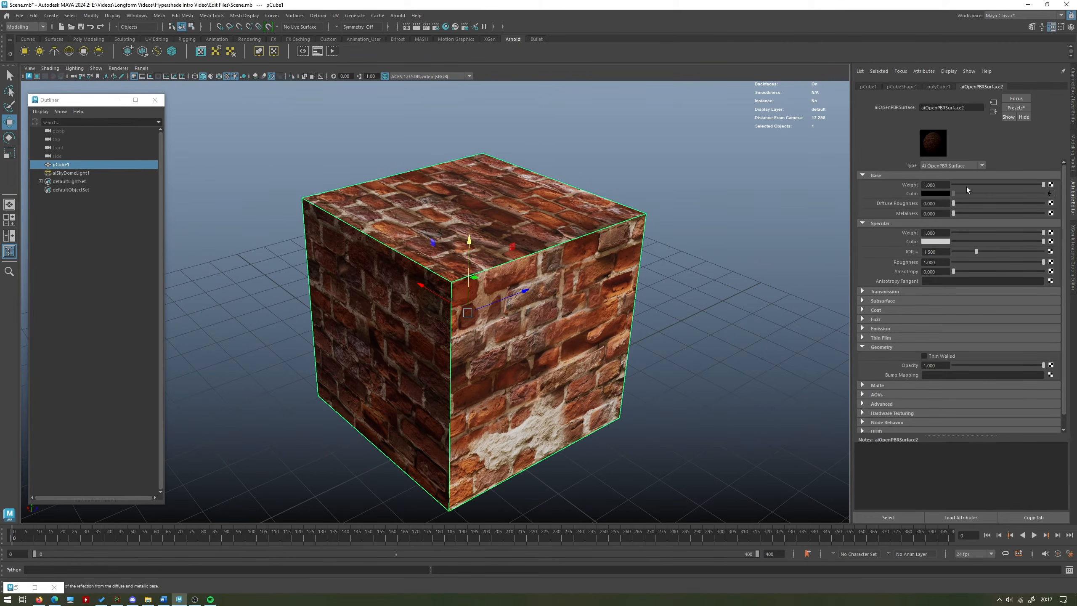
pyautogui.click(704, 280)
pyautogui.keyDown('alt'); pyautogui.moveTo(704, 280); pyautogui.dragTo(529, 302); pyautogui.keyUp('alt')
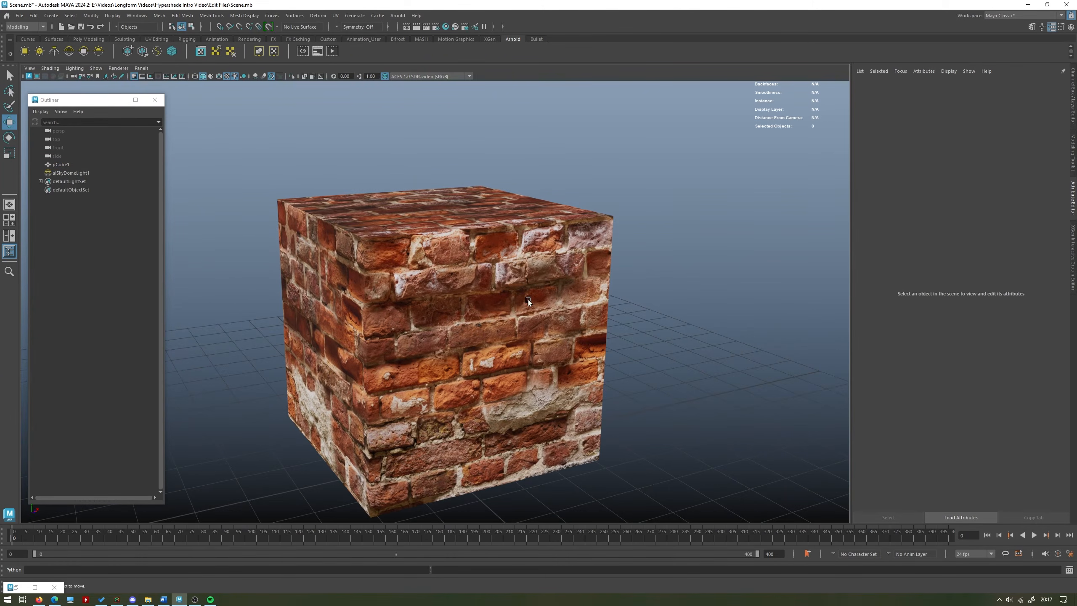
# Step: Restore Hypershade and add a second file texture node below the diffuse texture nodes
pyautogui.doubleClick(24, 587)
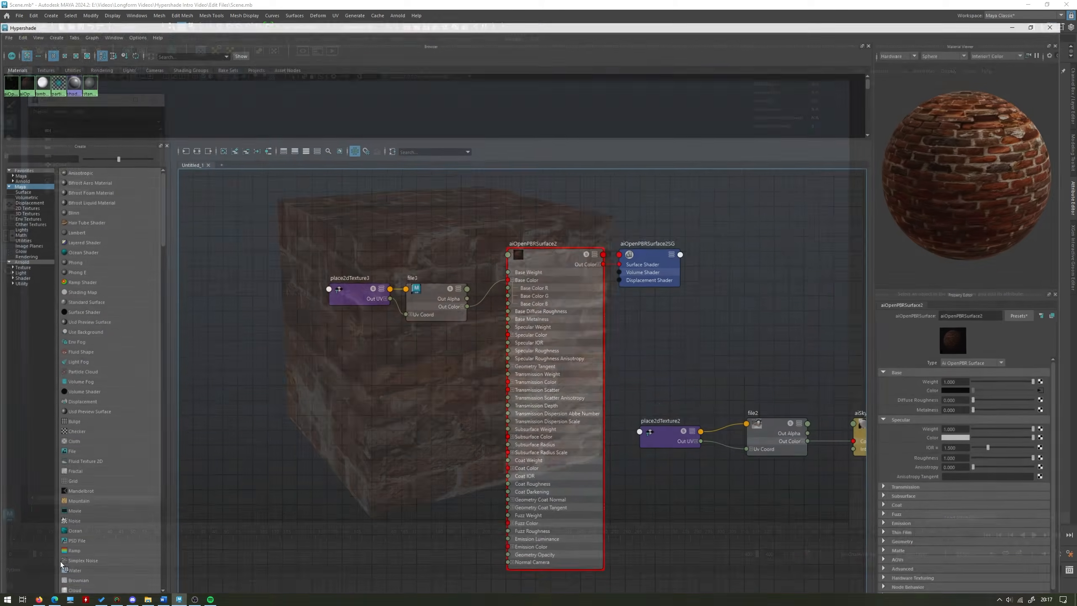
pyautogui.press('Tab')
pyautogui.write('file')
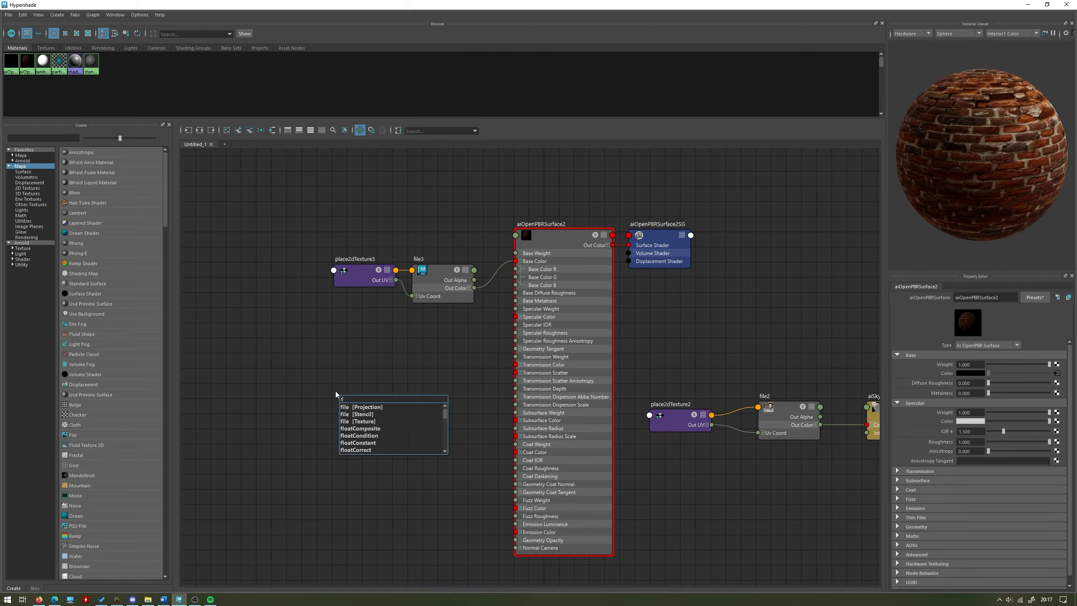
pyautogui.press('Down')
pyautogui.press('Down')
pyautogui.press('Return')
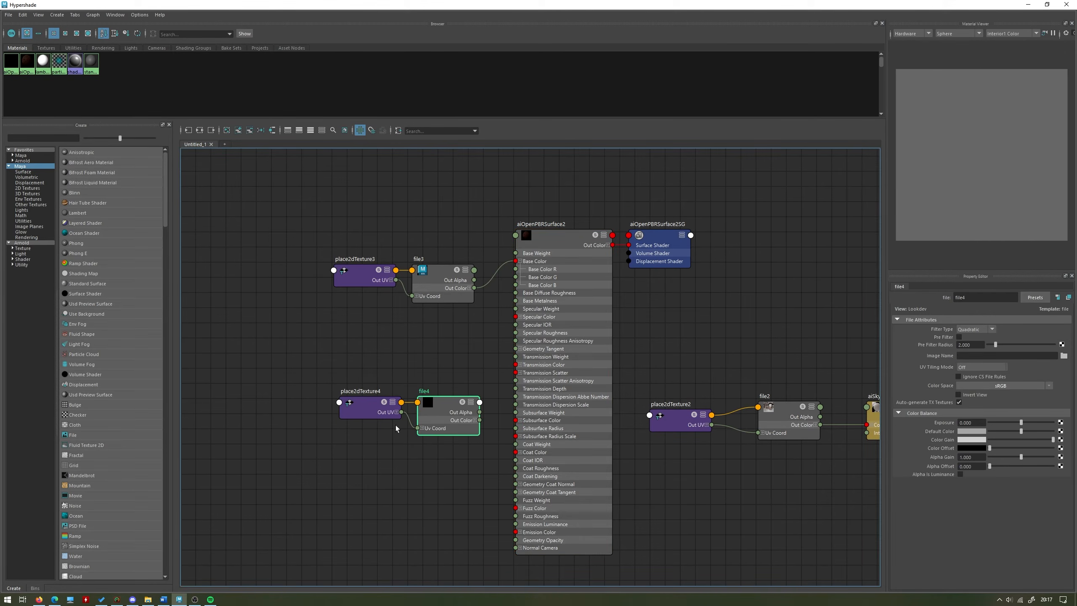
# Step: Load castle_brick_broken_06_rough_4k.png from the same brick folder as the second file node's image
pyautogui.click(1064, 355)
pyautogui.click(643, 99)
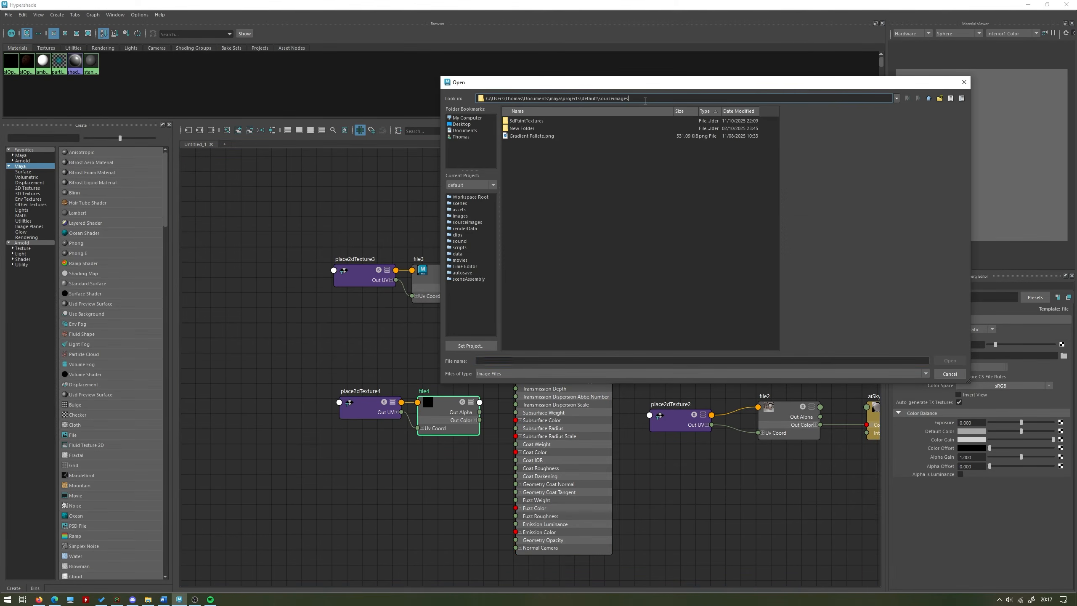
pyautogui.hotkey('ctrl', 'a')
pyautogui.write('C:\\Users\\Thomas\\Documents\\maya\\projects\\default\\scenes\\Summer Day Studios\\Materials\\Man Made\\Brick\\castle_brick_broken_06_4k')
pyautogui.press('Return')
pyautogui.click(598, 143)
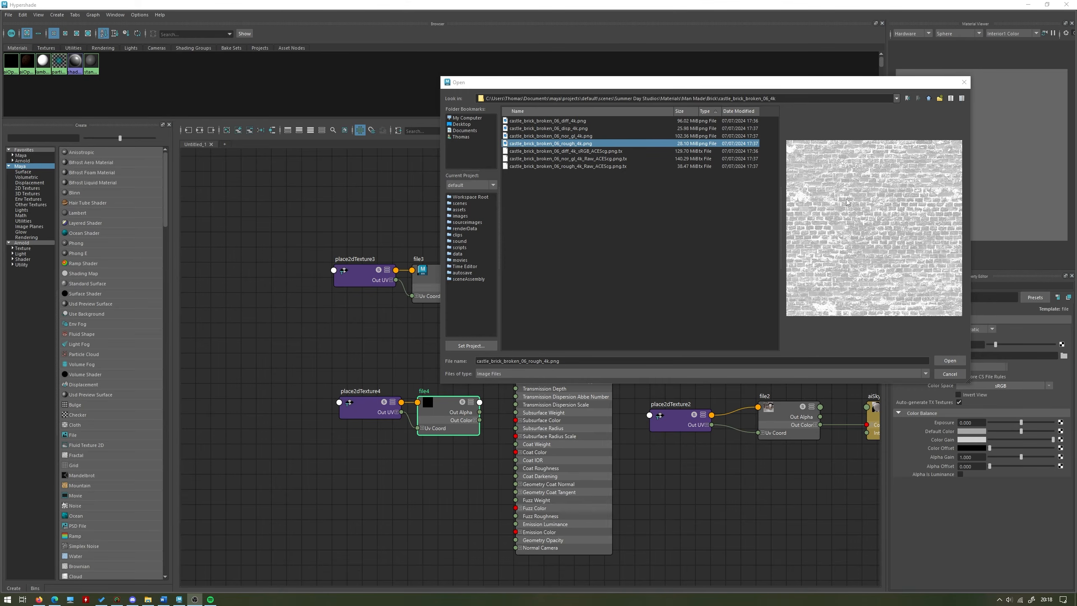
pyautogui.click(942, 361)
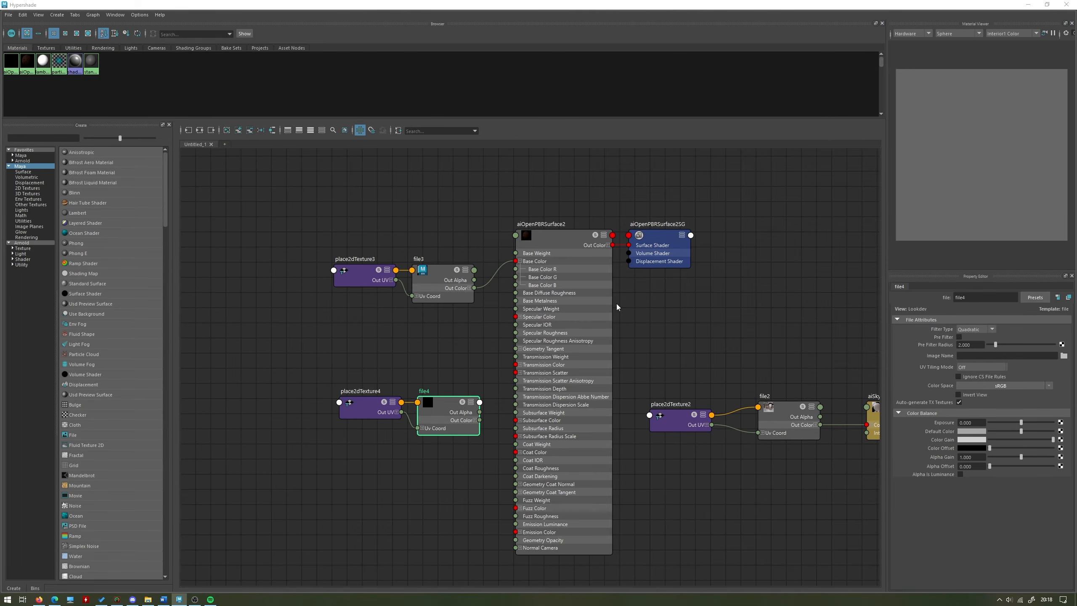
# Step: Move the roughness texture nodes up under the diffuse pair and connect Out Color R to the material's Specular Roughness
pyautogui.moveTo(441, 422); pyautogui.dragTo(433, 384)
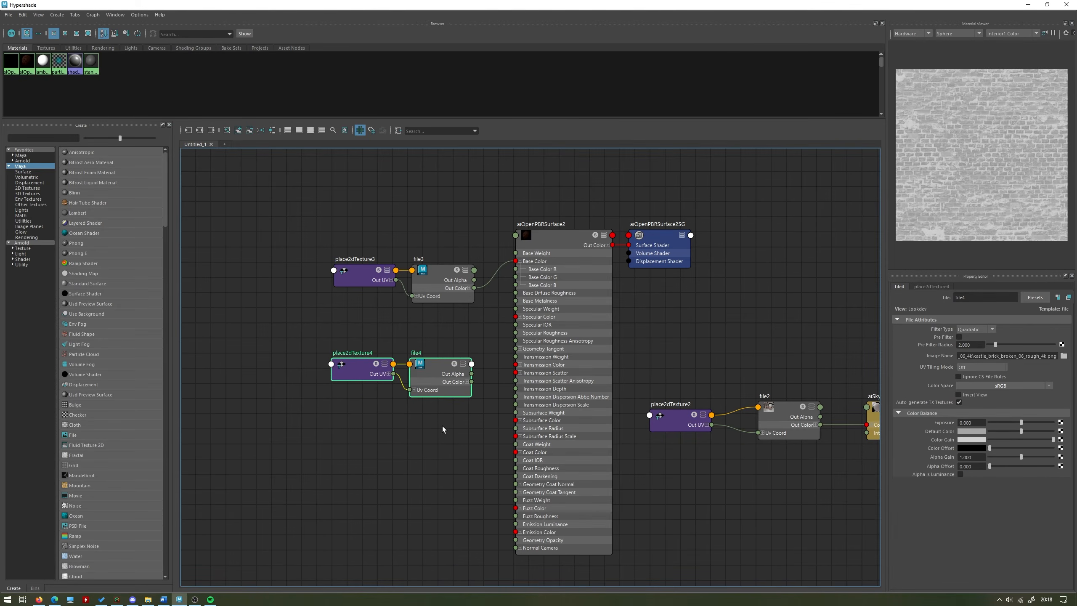
pyautogui.click(442, 428)
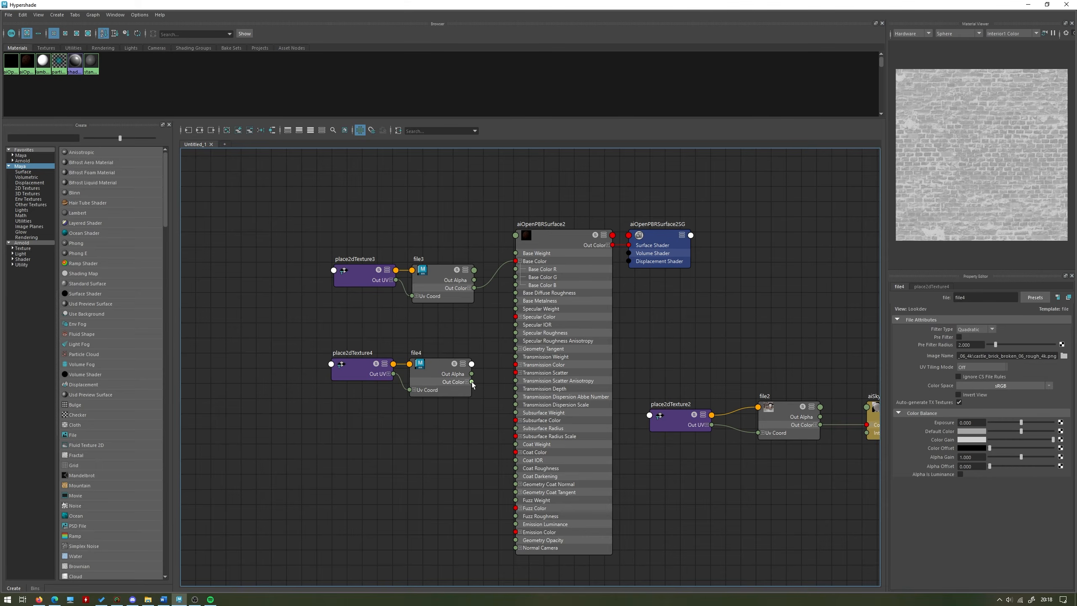
pyautogui.moveTo(472, 382)
pyautogui.mouseDown()
pyautogui.moveTo(516, 337)
pyautogui.moveTo(477, 358)
pyautogui.mouseUp()
pyautogui.moveTo(471, 382); pyautogui.dragTo(517, 335)
pyautogui.moveTo(511, 337); pyautogui.dragTo(509, 339)
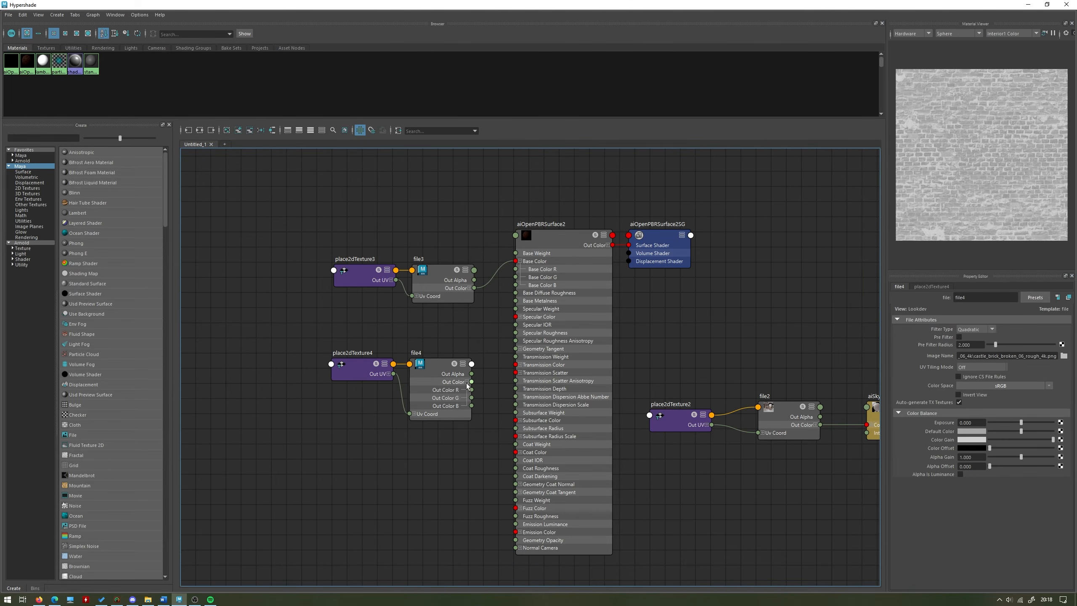
pyautogui.click(467, 382)
pyautogui.moveTo(472, 390); pyautogui.dragTo(516, 333)
# Step: Set the roughness file node's color space to the Utility option Raw and enable Alpha Is Luminance
pyautogui.click(442, 402)
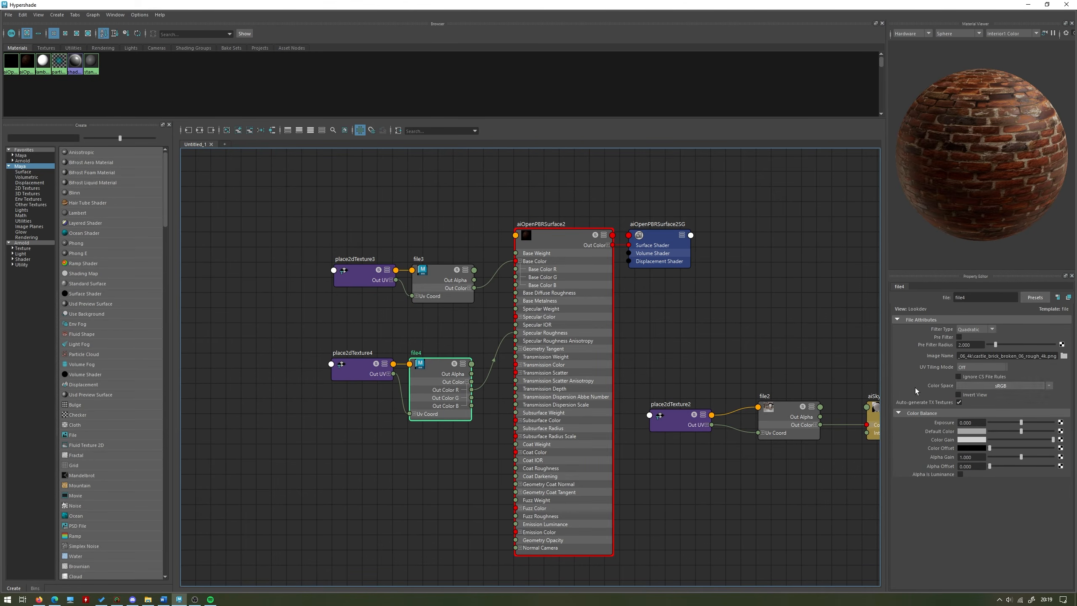
pyautogui.click(1019, 387)
pyautogui.moveTo(1031, 409)
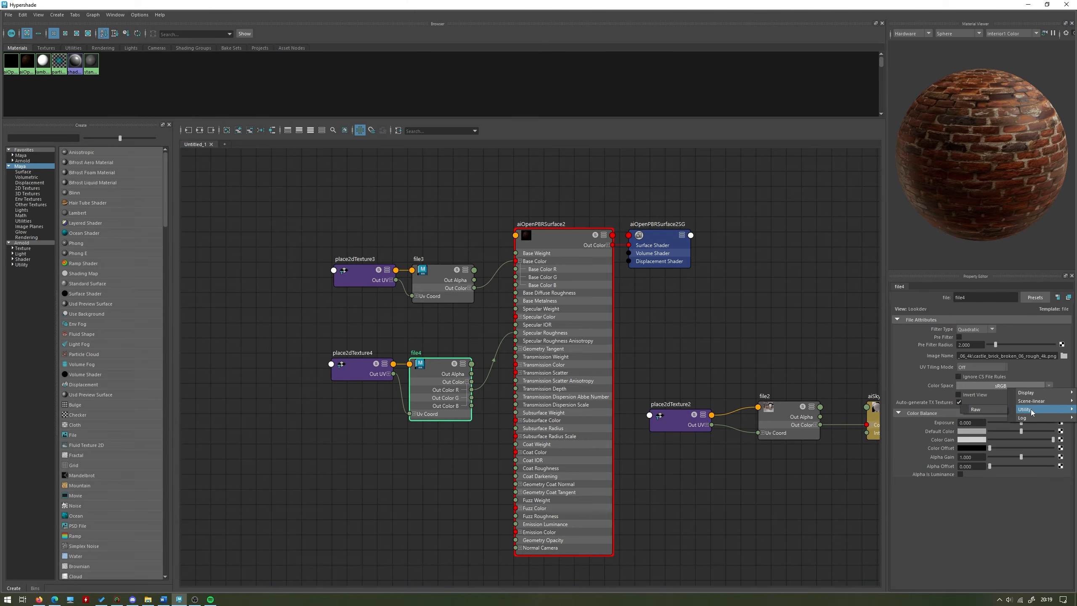
pyautogui.click(975, 408)
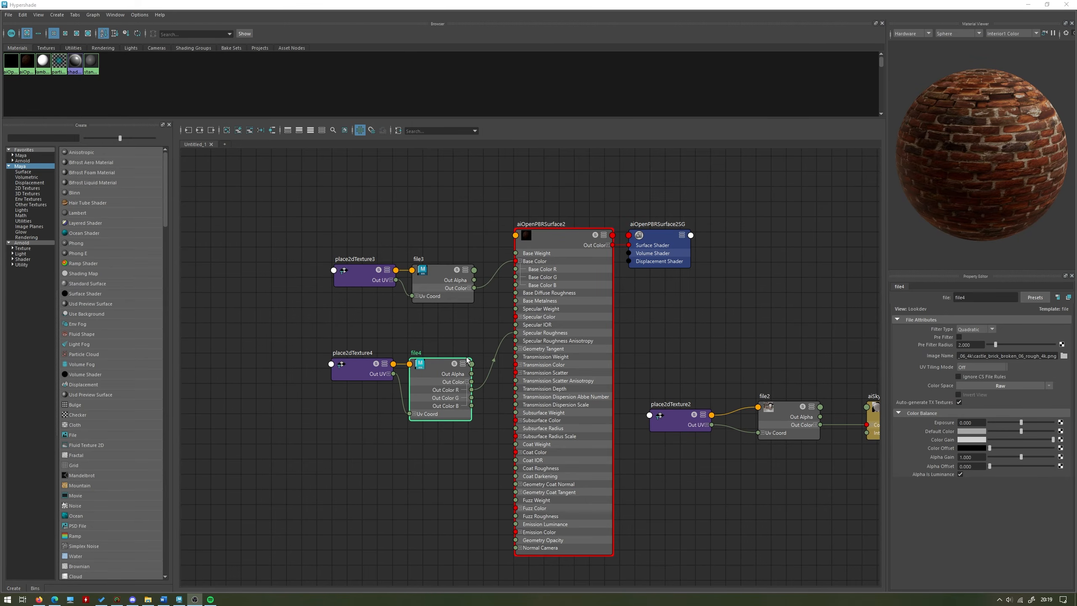
# Step: Return to the viewport, view the brick cube from the side, and select it to check its material's specular roughness
pyautogui.click(446, 396)
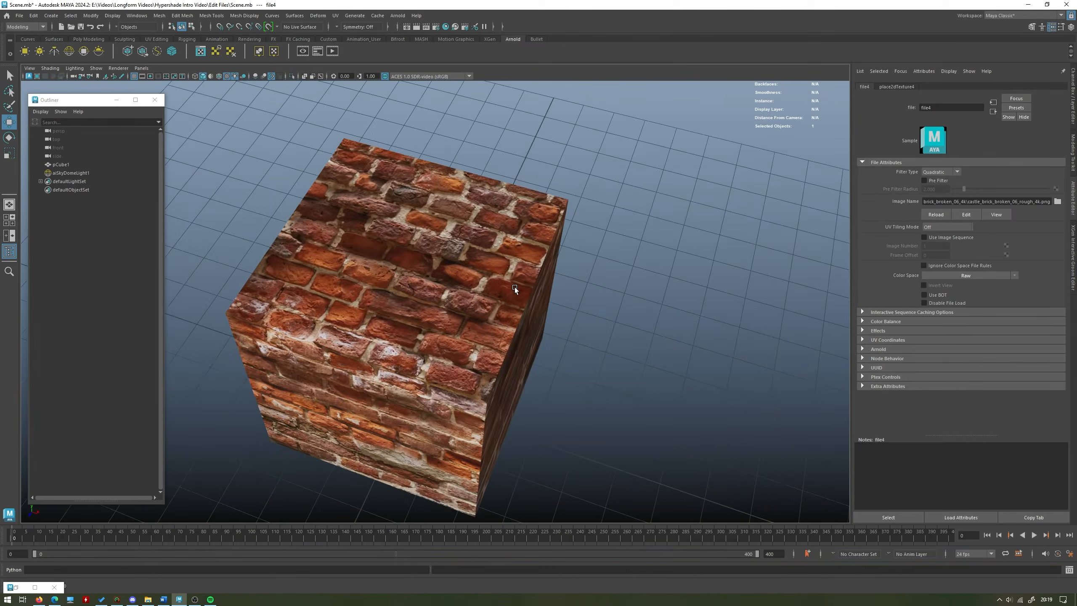
pyautogui.keyDown('alt'); pyautogui.moveTo(514, 287); pyautogui.dragTo(446, 293); pyautogui.keyUp('alt')
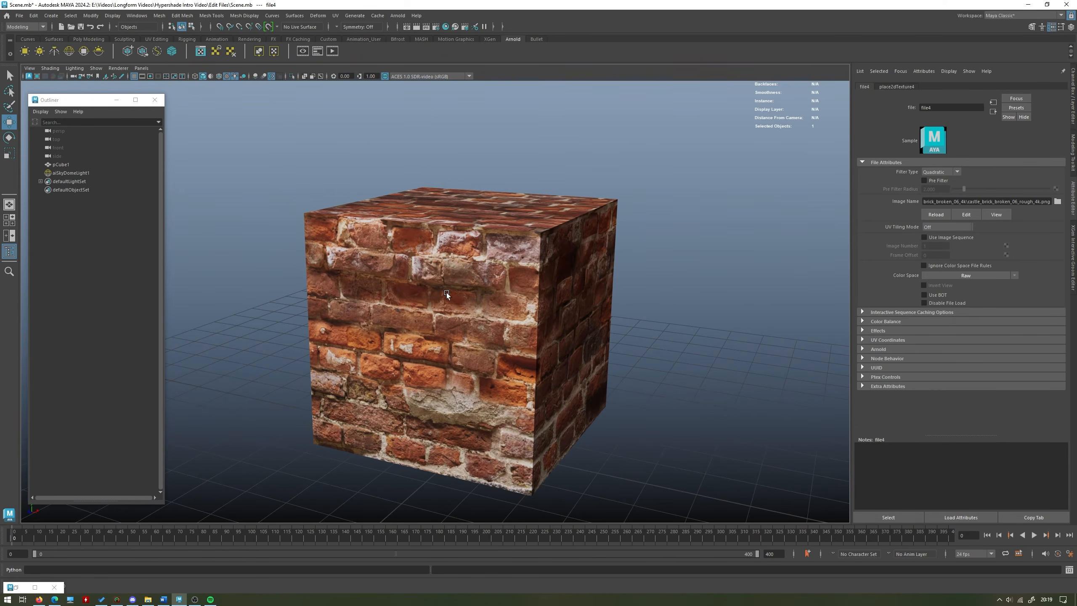
pyautogui.click(507, 264)
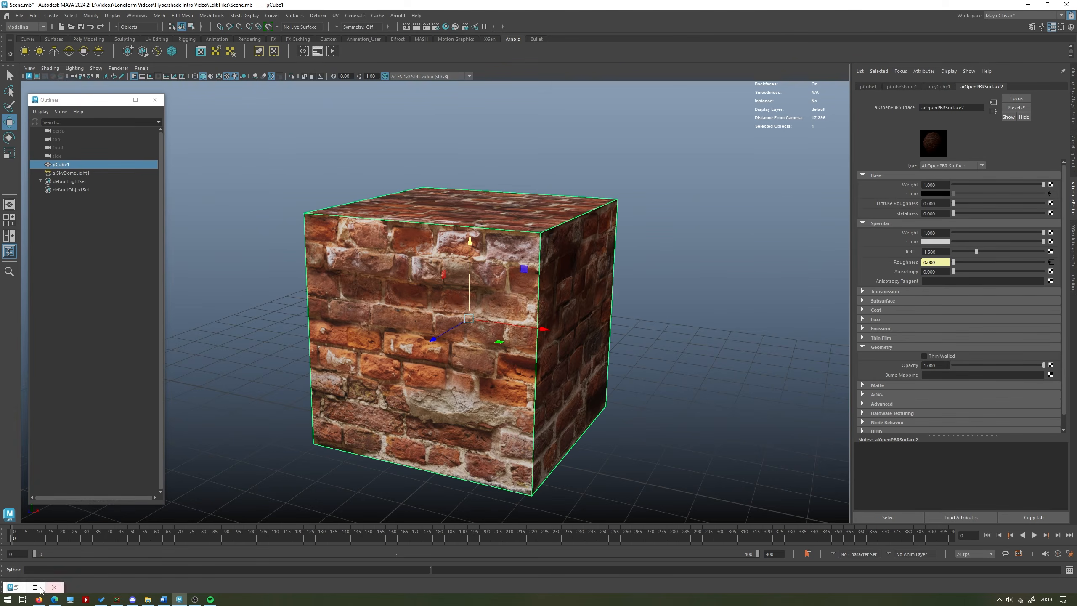
# Step: Restore Hypershade, collapse the roughness node's Out Color channels, and move the roughness texture pair slightly up
pyautogui.click(14, 586)
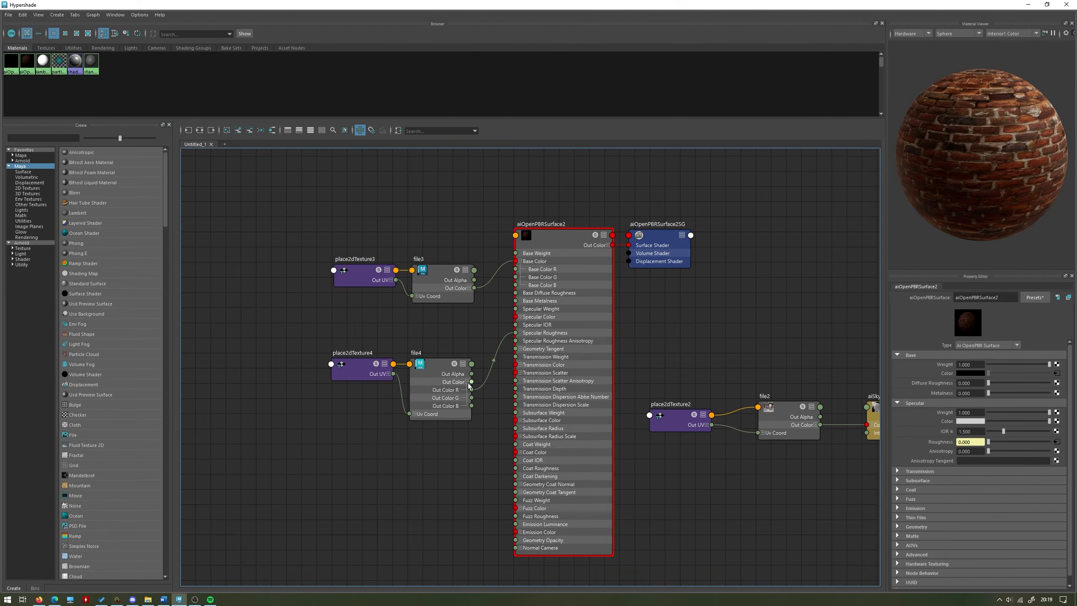
pyautogui.click(467, 381)
pyautogui.moveTo(449, 432); pyautogui.dragTo(337, 342)
pyautogui.moveTo(428, 395); pyautogui.dragTo(428, 388)
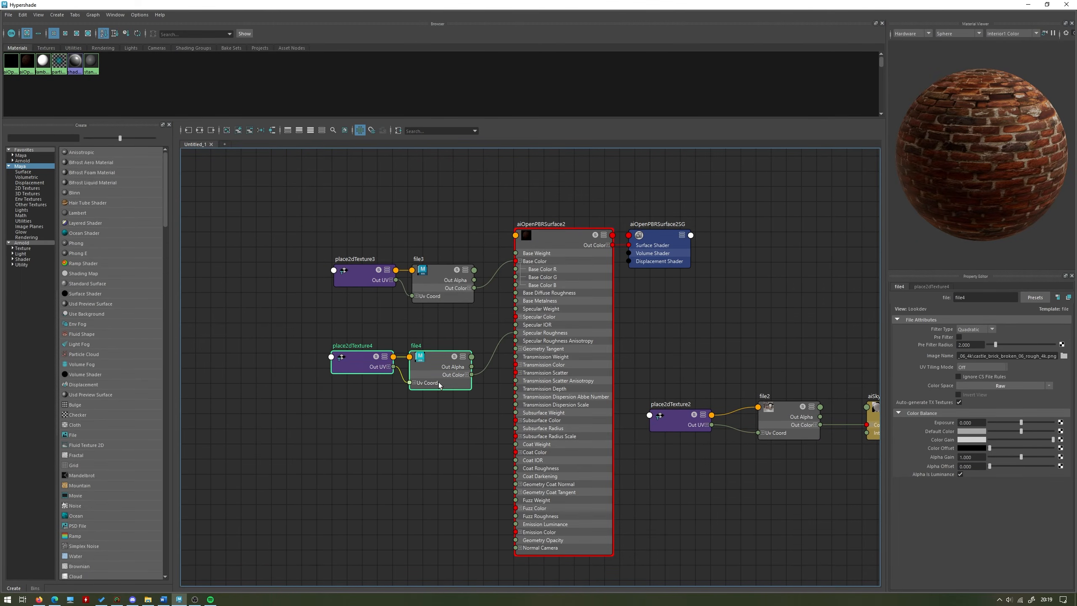
# Step: Move the diffuse texture node pair up and slightly left so it lines up above the roughness pair
pyautogui.moveTo(449, 322); pyautogui.dragTo(321, 248)
pyautogui.moveTo(430, 276); pyautogui.dragTo(429, 236)
pyautogui.click(369, 453)
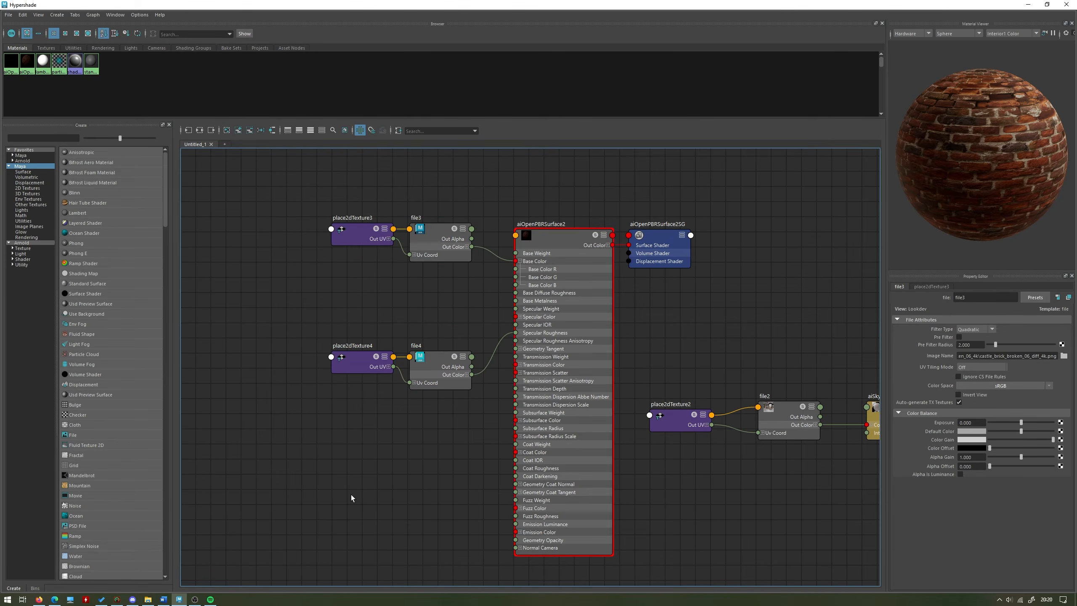
# Step: Add a new file texture node and place it with its place2dTexture node below the roughness pair
pyautogui.keyDown('alt'); pyautogui.moveTo(350, 495); pyautogui.dragTo(384, 438, button='middle'); pyautogui.keyUp('alt')
pyautogui.press('Tab')
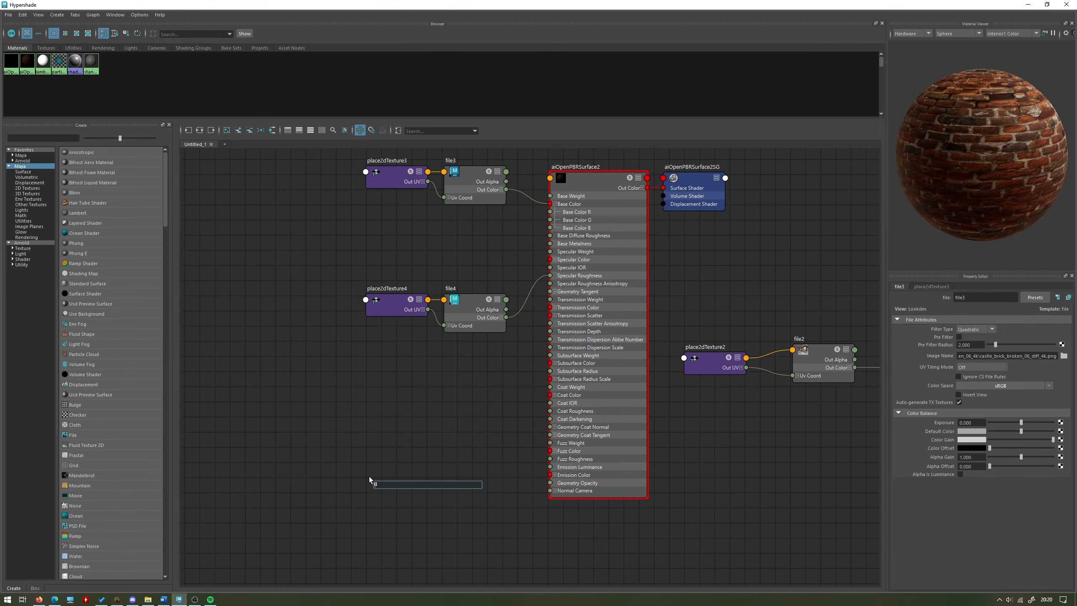
pyautogui.write('file')
pyautogui.press('Return')
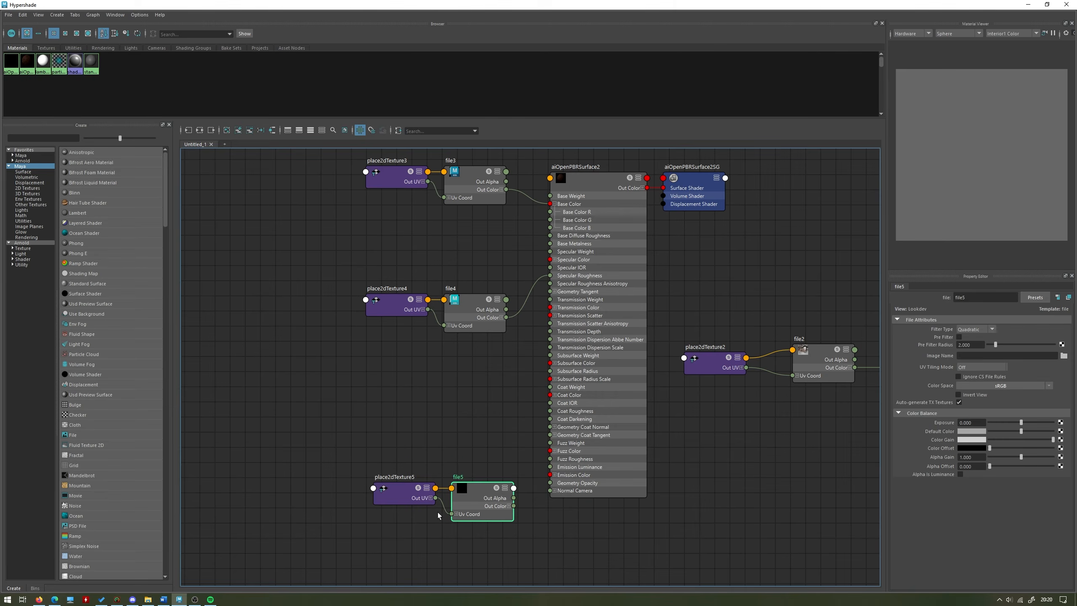
pyautogui.moveTo(473, 531); pyautogui.dragTo(420, 473)
pyautogui.moveTo(482, 507); pyautogui.dragTo(423, 459)
pyautogui.click(423, 459)
# Step: Load castle_brick_broken_06_nor_gl_4k.png from the castle_brick_broken_06_4k folder as the new file node's image
pyautogui.click(1064, 356)
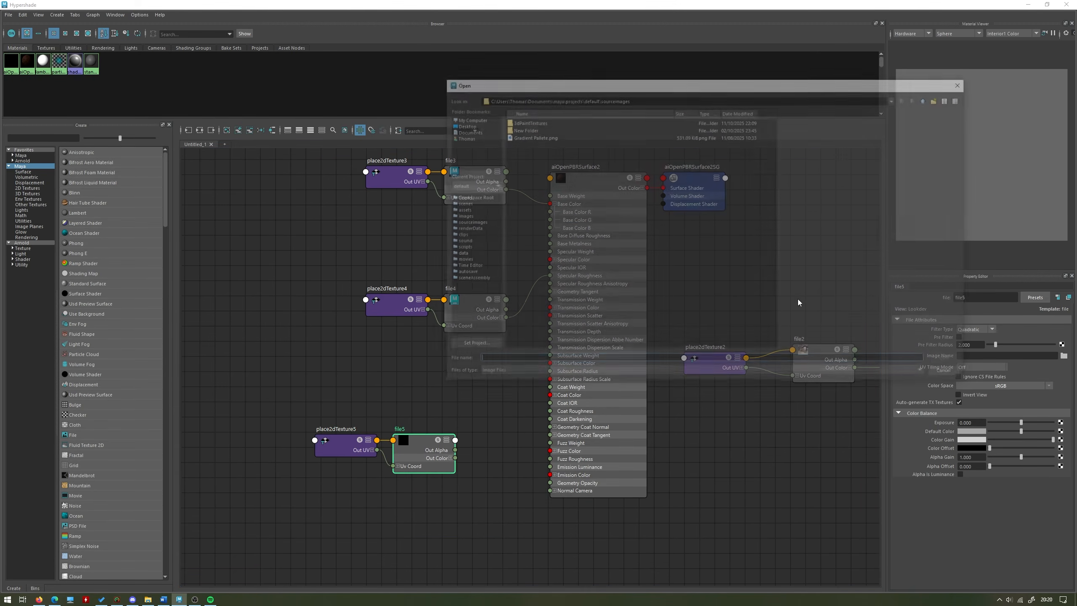
pyautogui.tripleClick(644, 98)
pyautogui.write('C:\\Users\\Thomas\\Documents\\maya\\projects\\default\\scenes\\Summer Day Studios\\Materials\\Man Made\\Brick\\castle_brick_broken_06_4k')
pyautogui.press('Return')
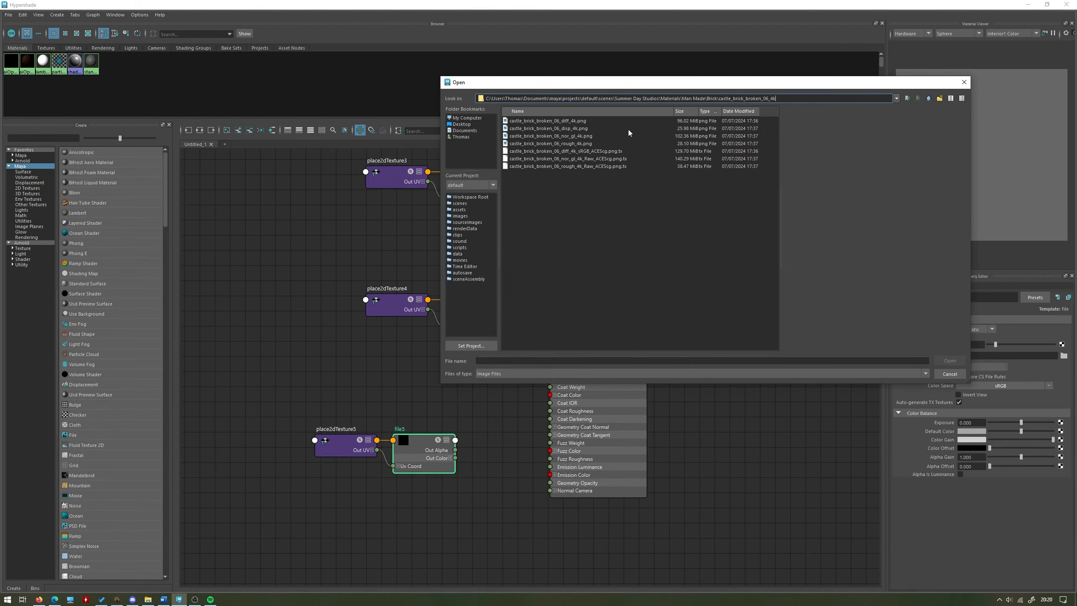
pyautogui.click(584, 137)
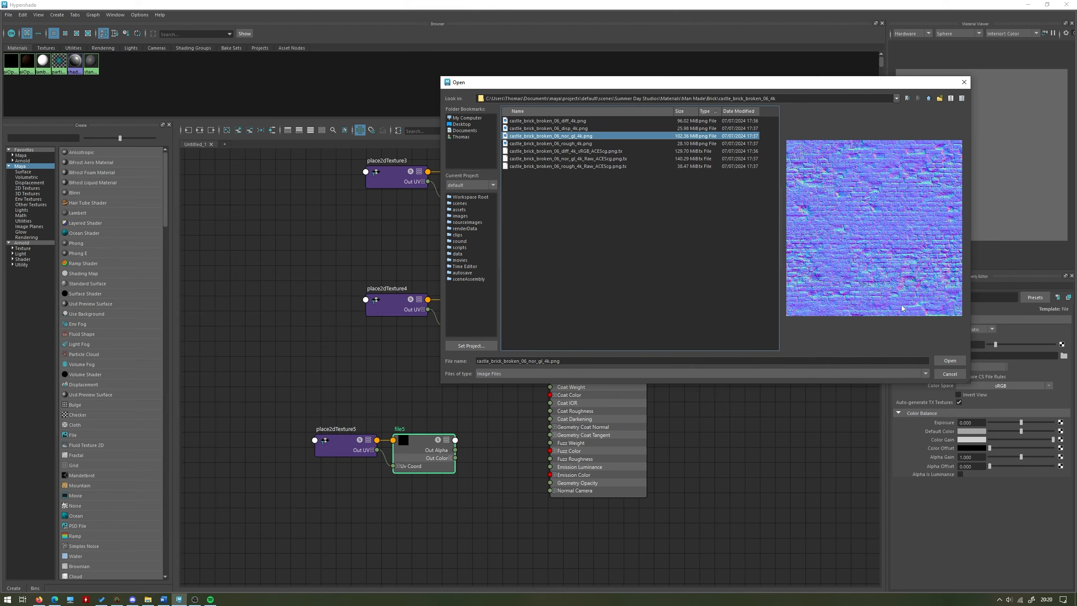
pyautogui.click(950, 360)
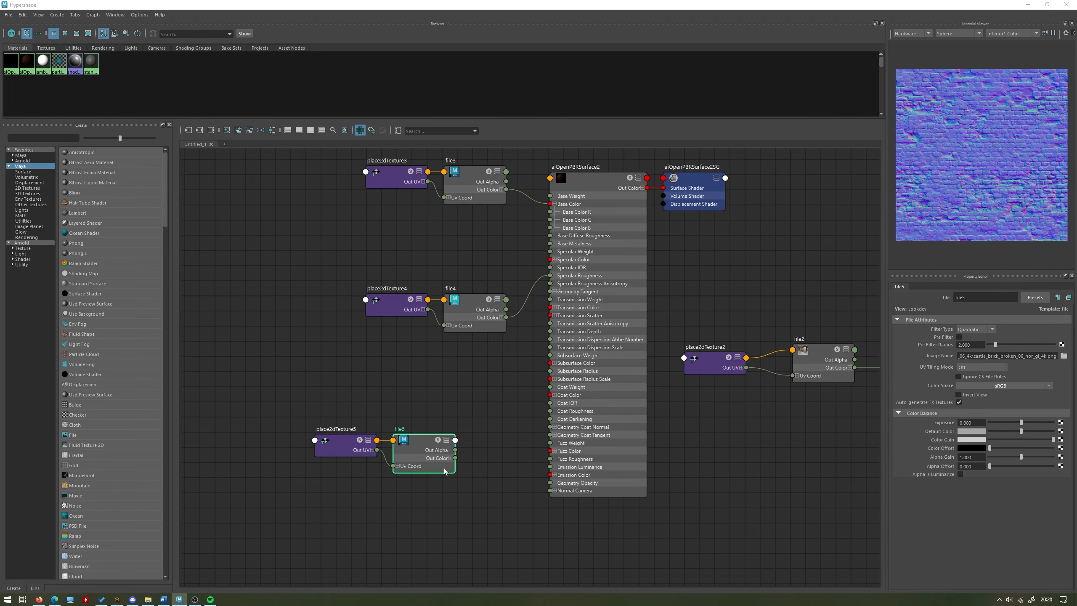
# Step: Try connecting the normal texture's Out Color directly to the material's Normal Camera, and break that connection
pyautogui.moveTo(444, 500); pyautogui.dragTo(363, 445)
pyautogui.moveTo(433, 466); pyautogui.dragTo(559, 491)
pyautogui.click(458, 468)
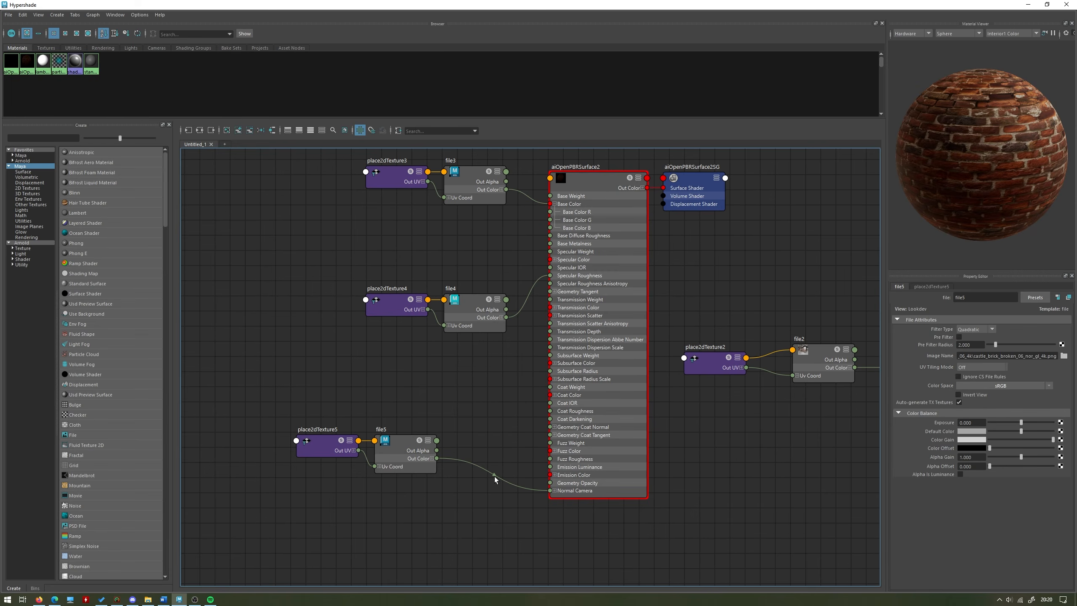
pyautogui.moveTo(494, 476); pyautogui.dragTo(490, 472)
# Step: Move the normal texture node pair further left to make room for another node before the material
pyautogui.moveTo(452, 513); pyautogui.dragTo(318, 440)
pyautogui.moveTo(402, 460); pyautogui.dragTo(362, 460)
pyautogui.click(441, 469)
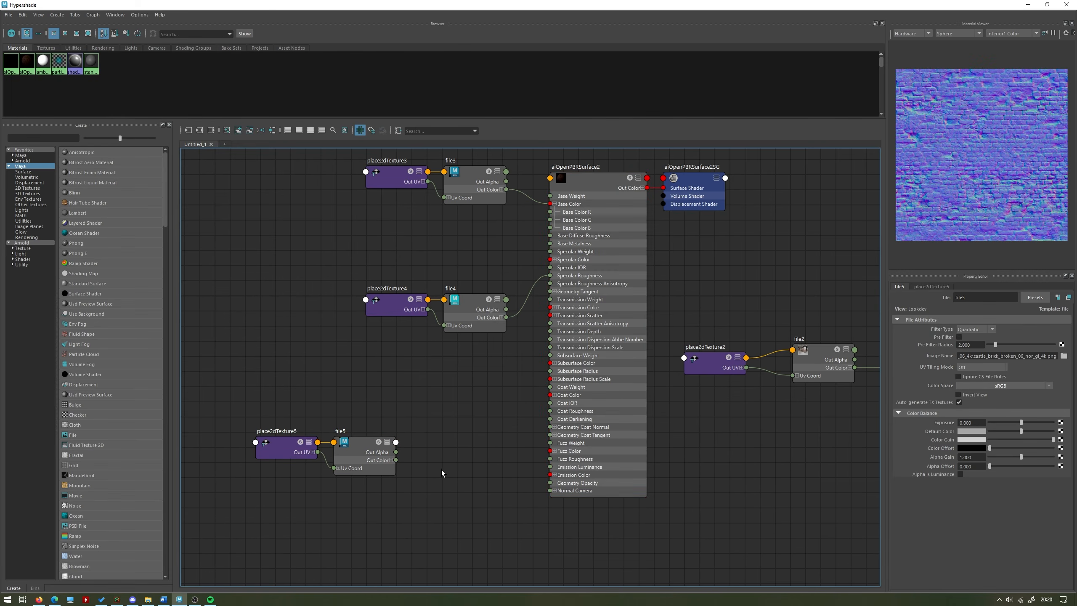
# Step: Add an aiNormalMap node between, connecting its Out Value to Normal Camera and the normal texture's Out Color to its Input
pyautogui.press('Tab')
pyautogui.write('ainor')
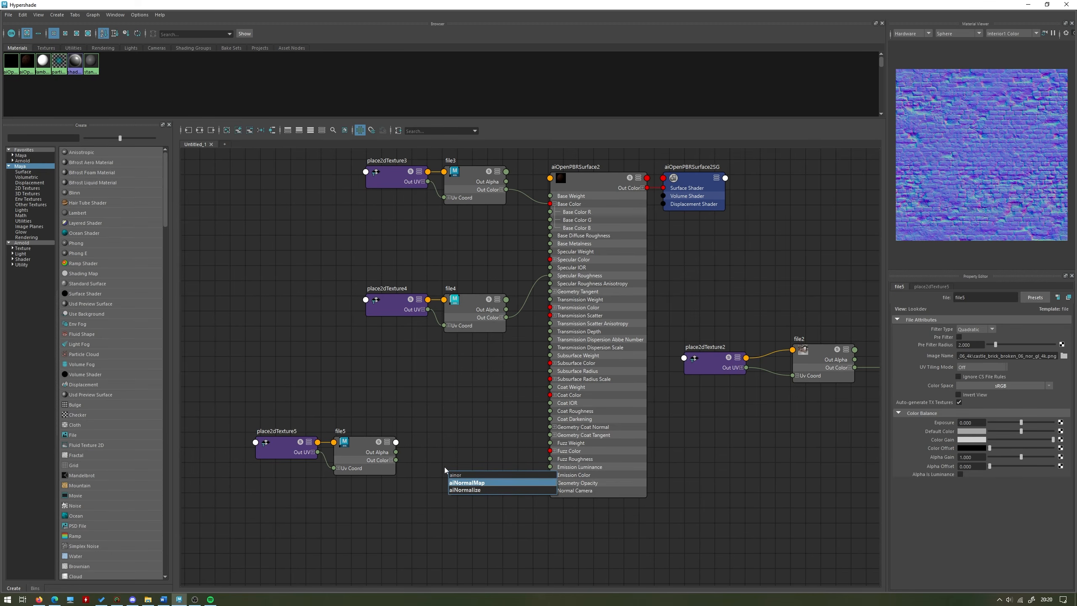
pyautogui.click(466, 482)
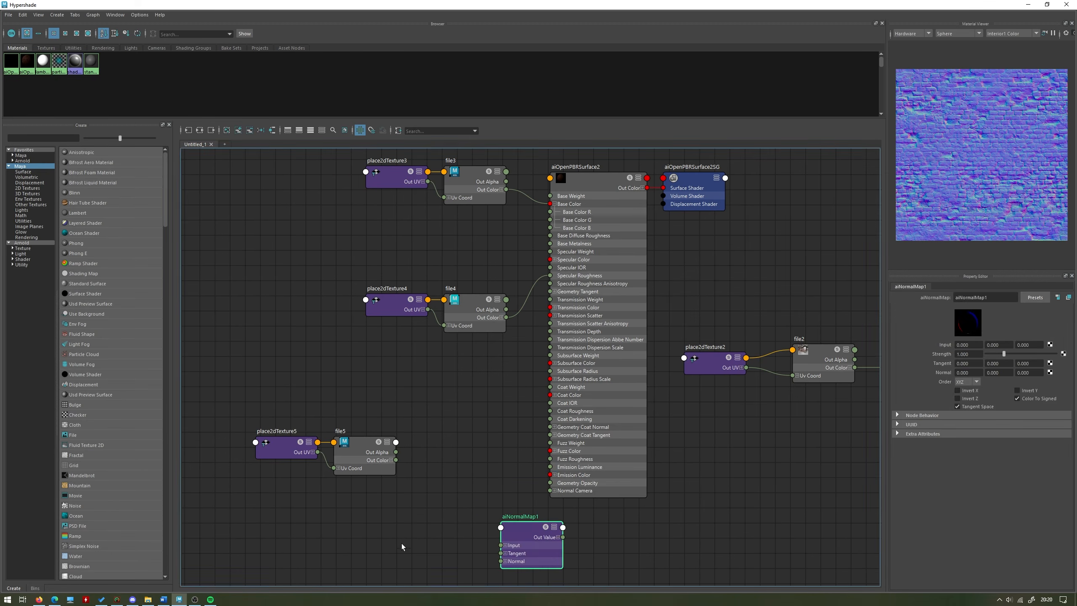
pyautogui.moveTo(537, 547); pyautogui.dragTo(475, 469)
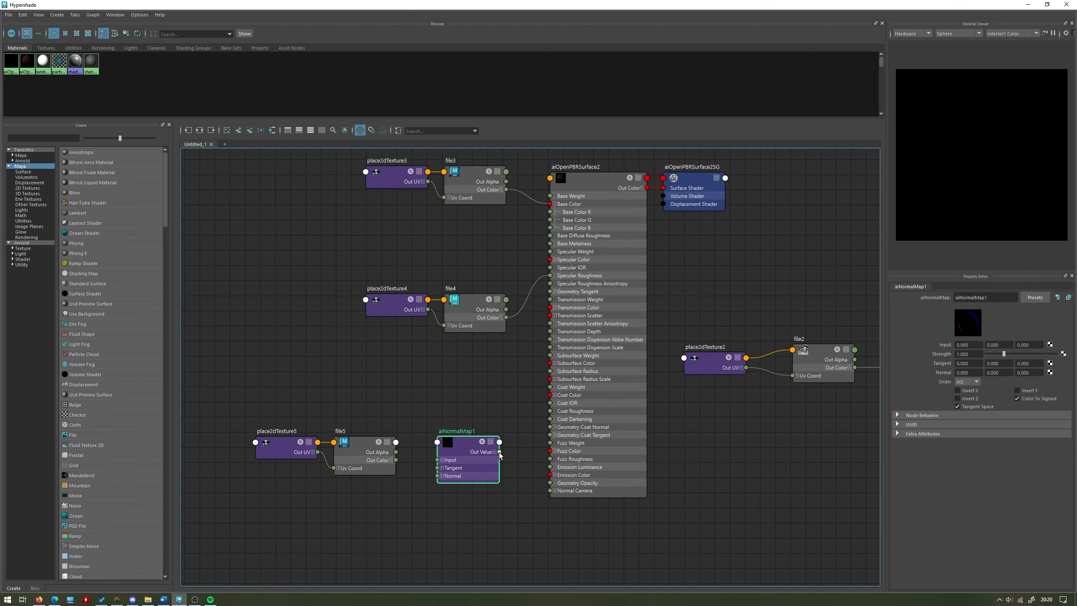
pyautogui.moveTo(499, 453); pyautogui.dragTo(550, 491)
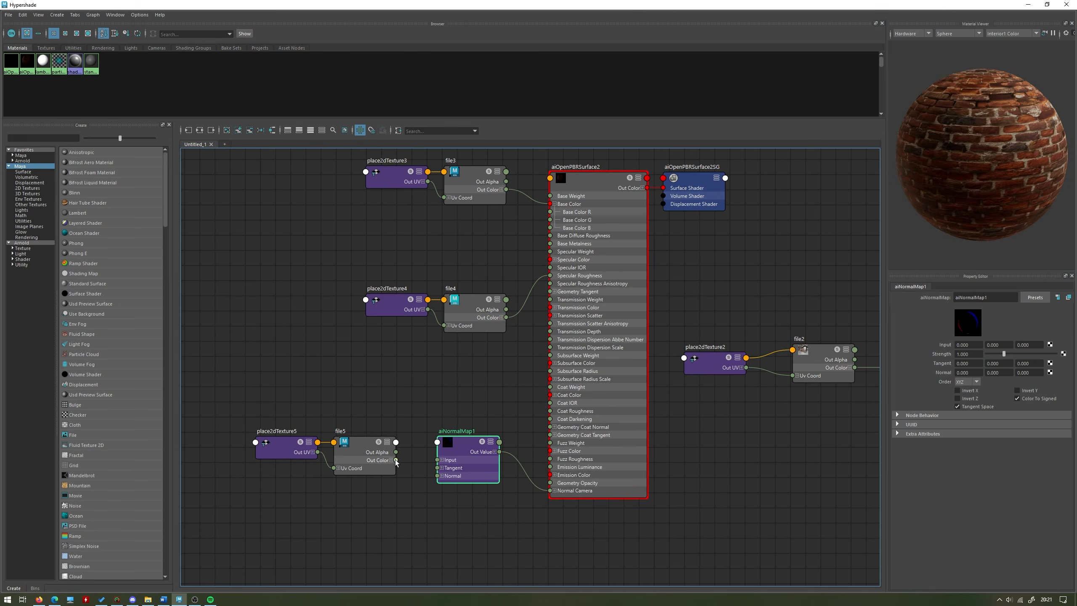
pyautogui.moveTo(396, 460); pyautogui.dragTo(438, 460)
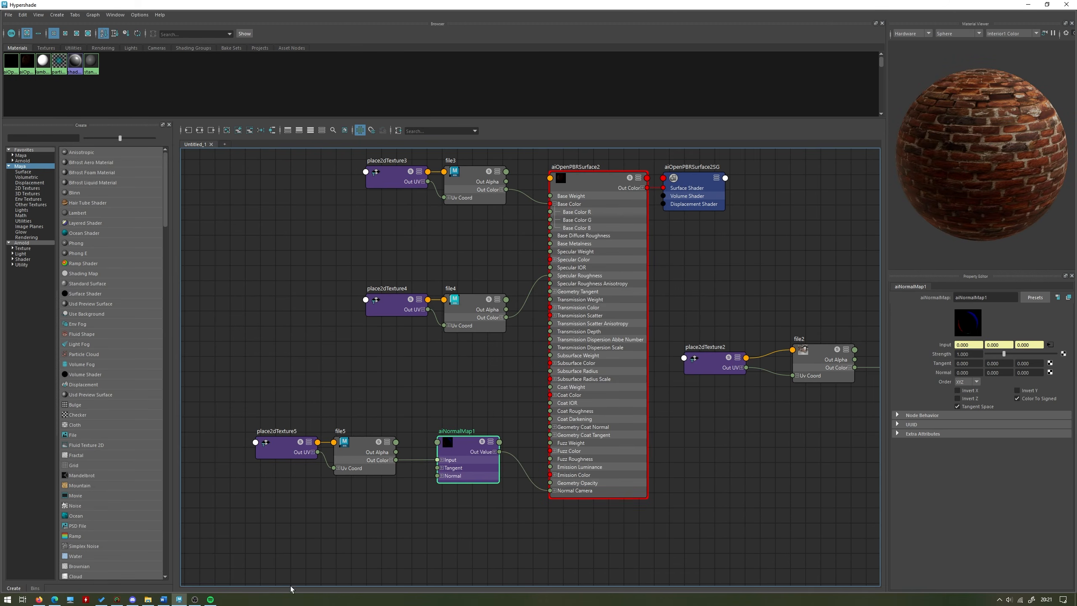
# Step: Set the normal texture file node's color space to the Utility option Raw
pyautogui.click(370, 466)
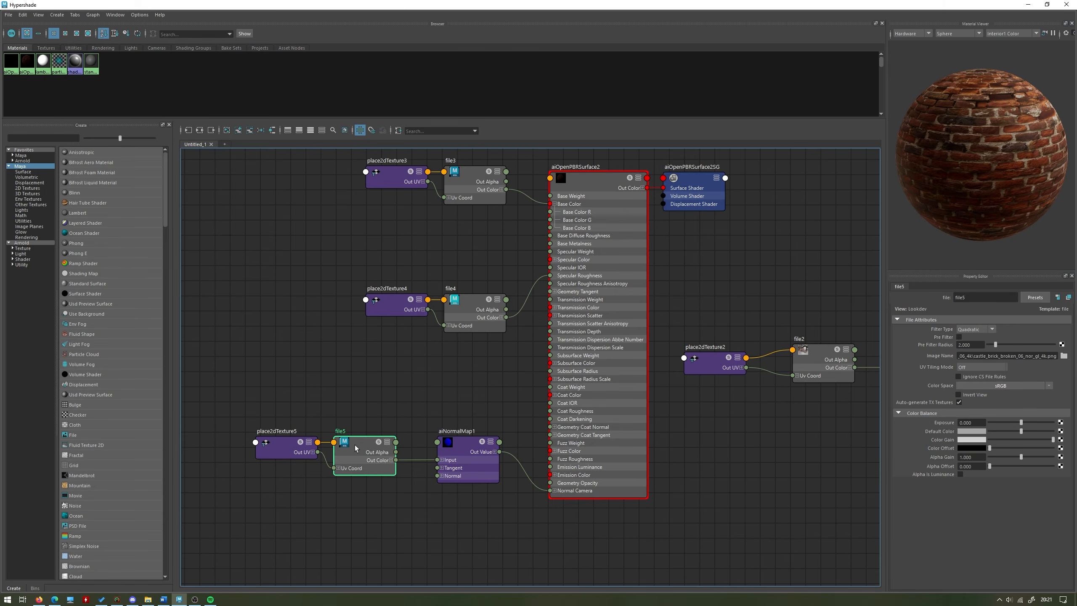
pyautogui.click(1033, 385)
pyautogui.moveTo(1029, 408)
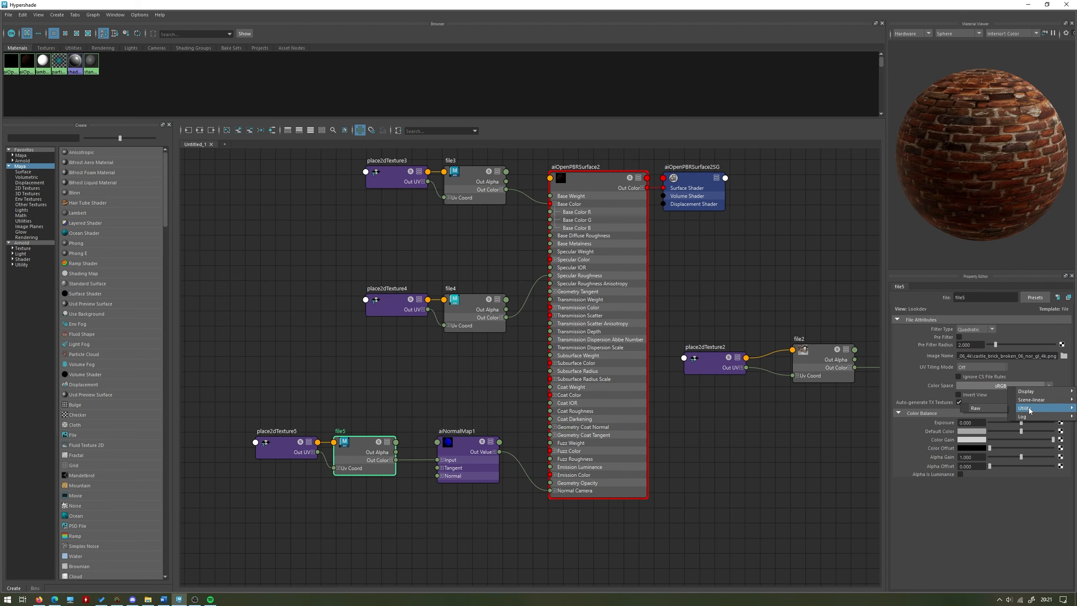
pyautogui.click(976, 408)
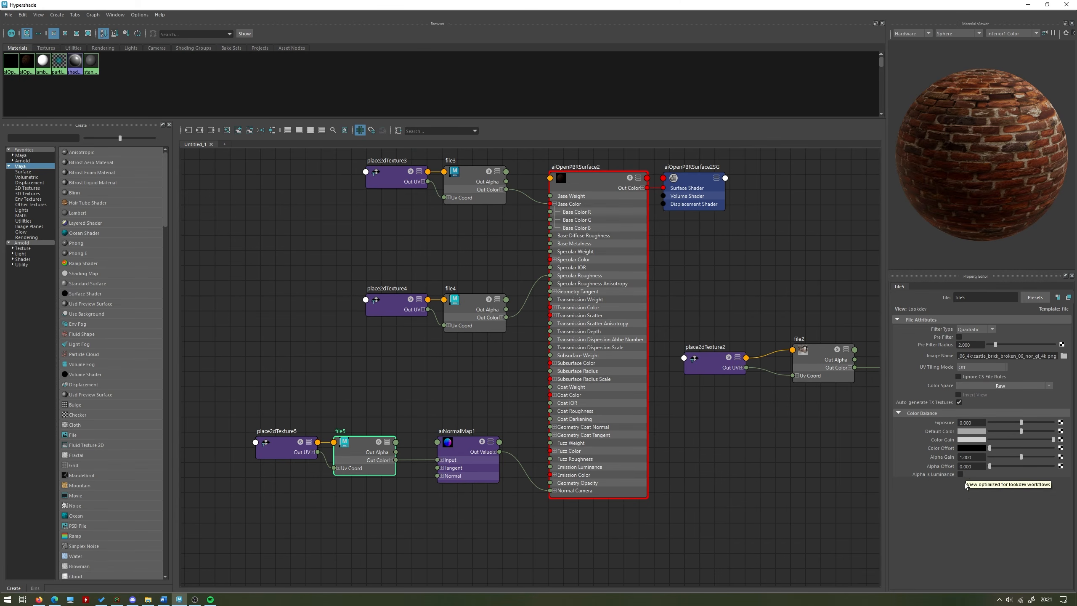
pyautogui.click(481, 410)
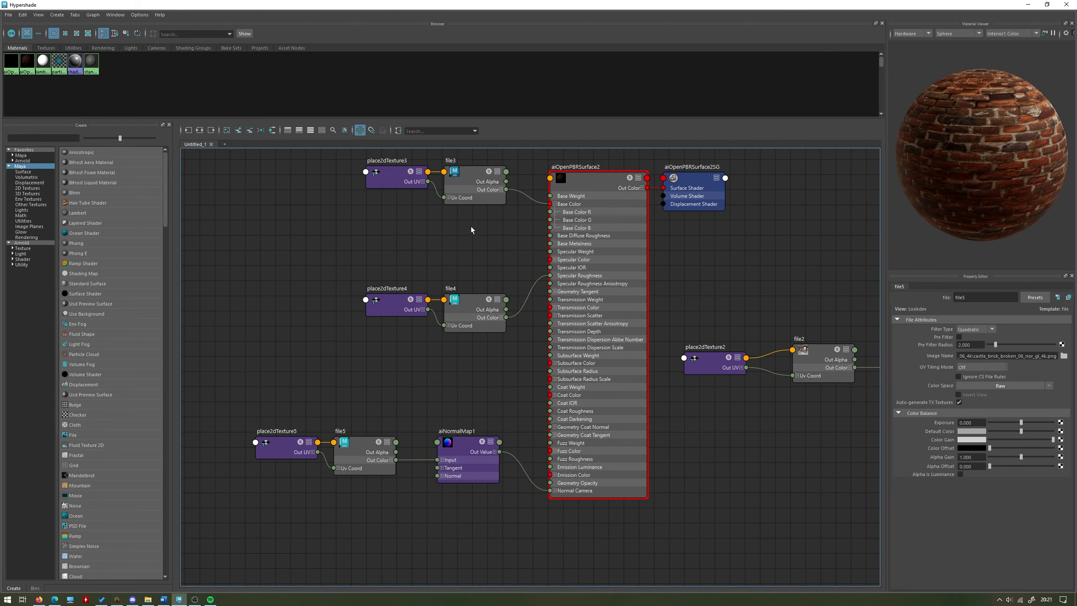
# Step: Compare the color space and Alpha Is Luminance settings of the roughness and normal file nodes
pyautogui.click(475, 191)
pyautogui.click(453, 315)
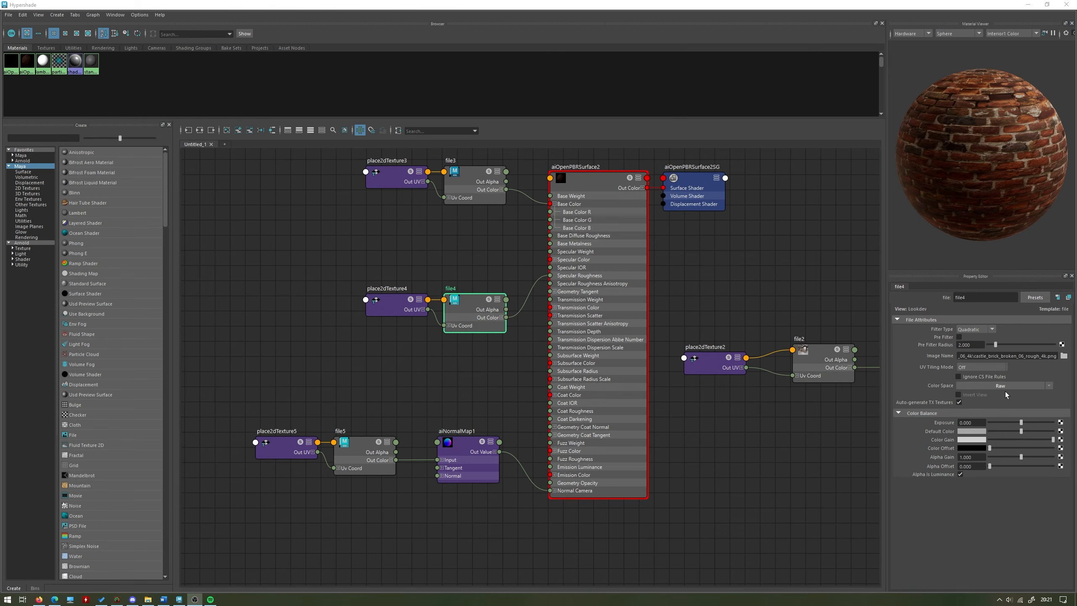
pyautogui.click(338, 468)
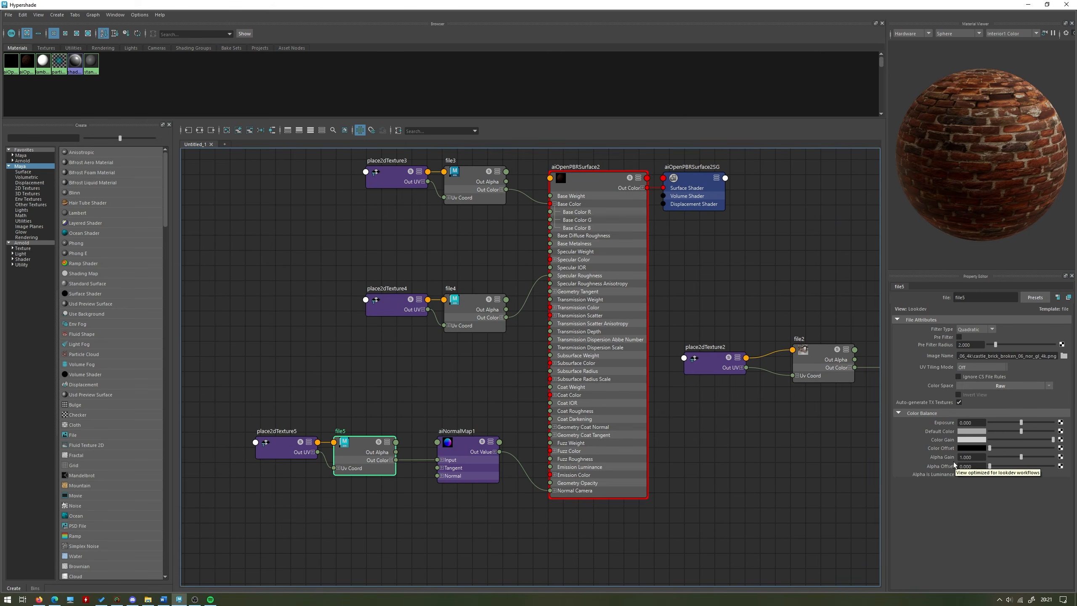
# Step: Return to the viewport, switch its renderer to Arnold, and move the Outliner window slightly down
pyautogui.click(1029, 4)
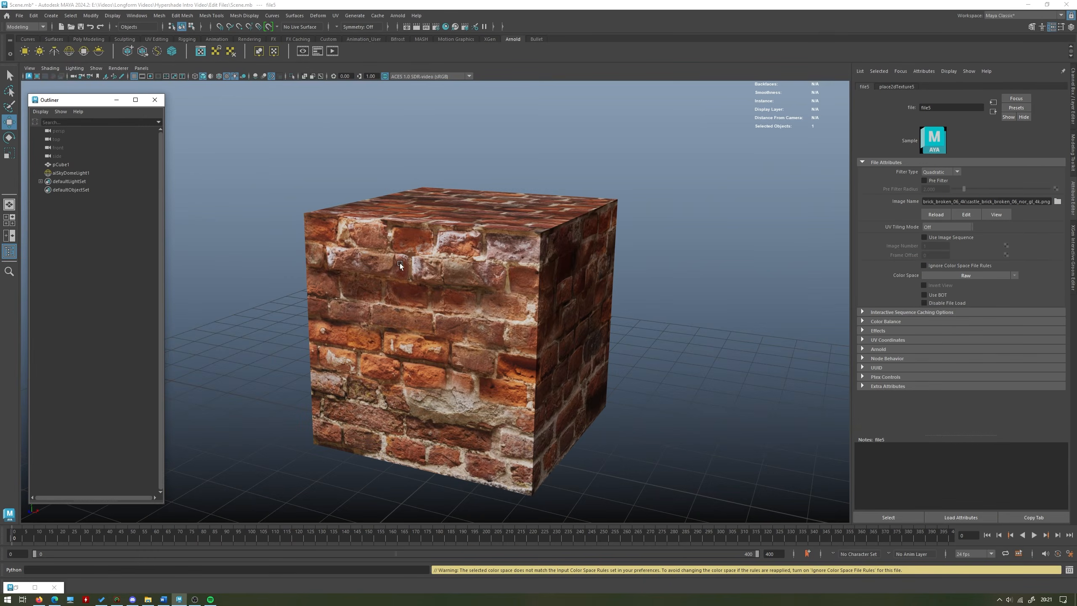
pyautogui.keyDown('alt'); pyautogui.moveTo(523, 232); pyautogui.dragTo(415, 229); pyautogui.keyUp('alt')
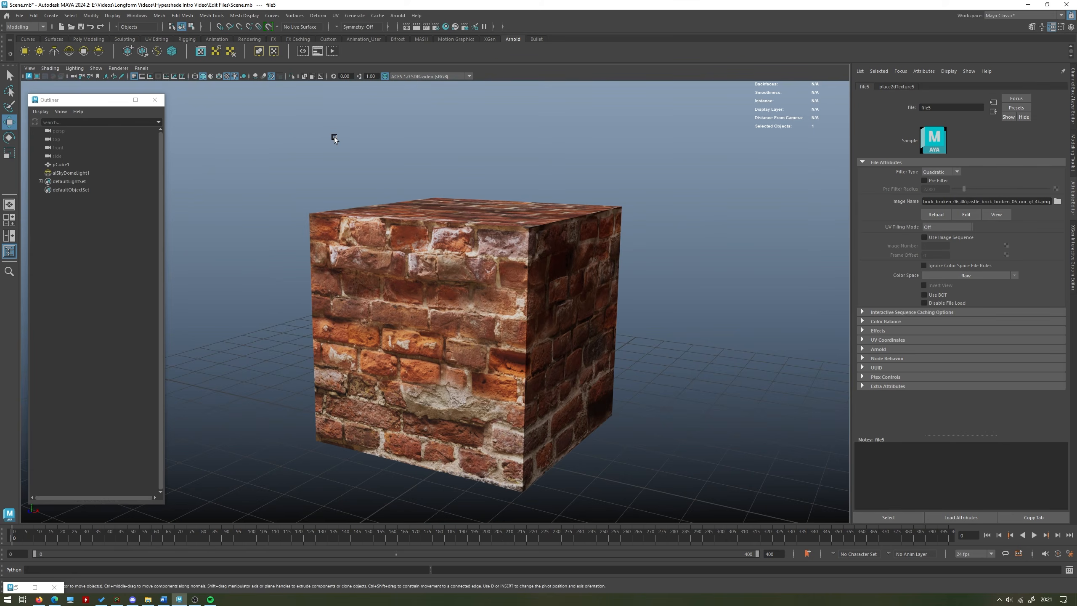
pyautogui.keyDown('alt'); pyautogui.moveTo(334, 136); pyautogui.dragTo(278, 143); pyautogui.keyUp('alt')
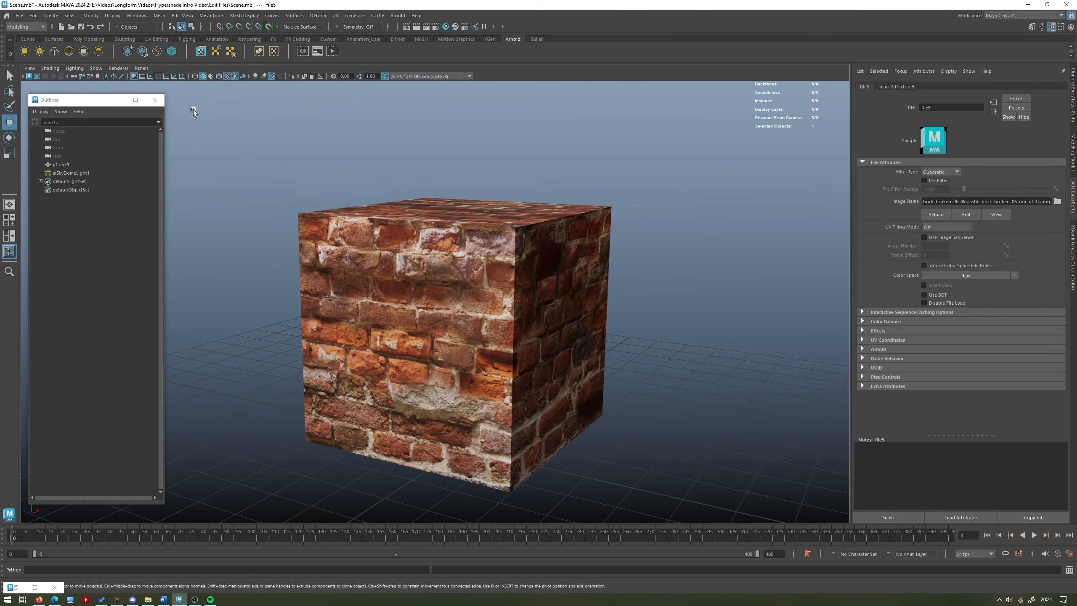
pyautogui.click(123, 68)
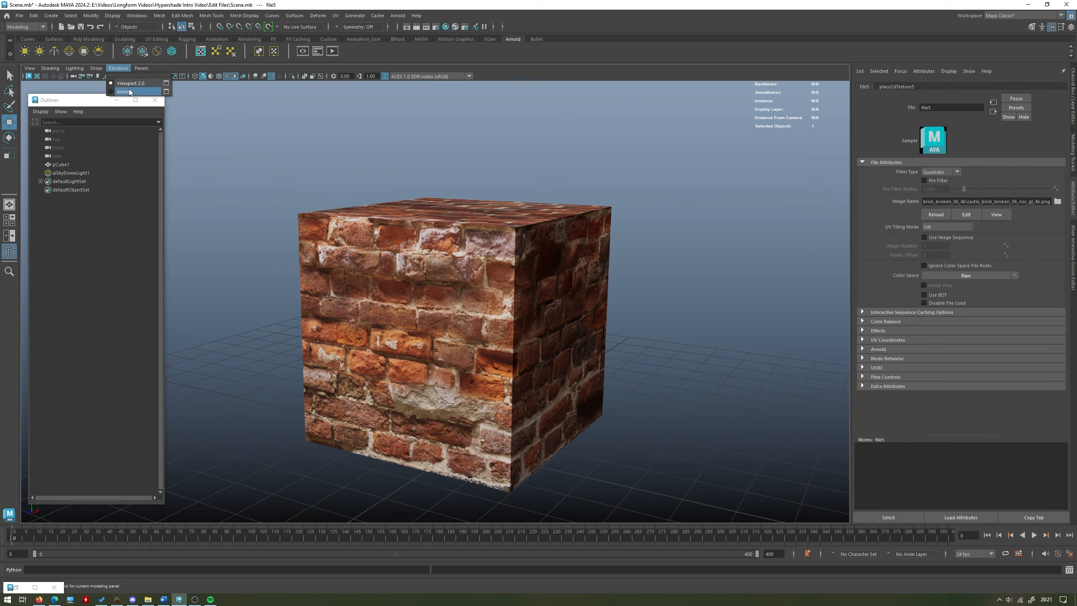
pyautogui.click(127, 92)
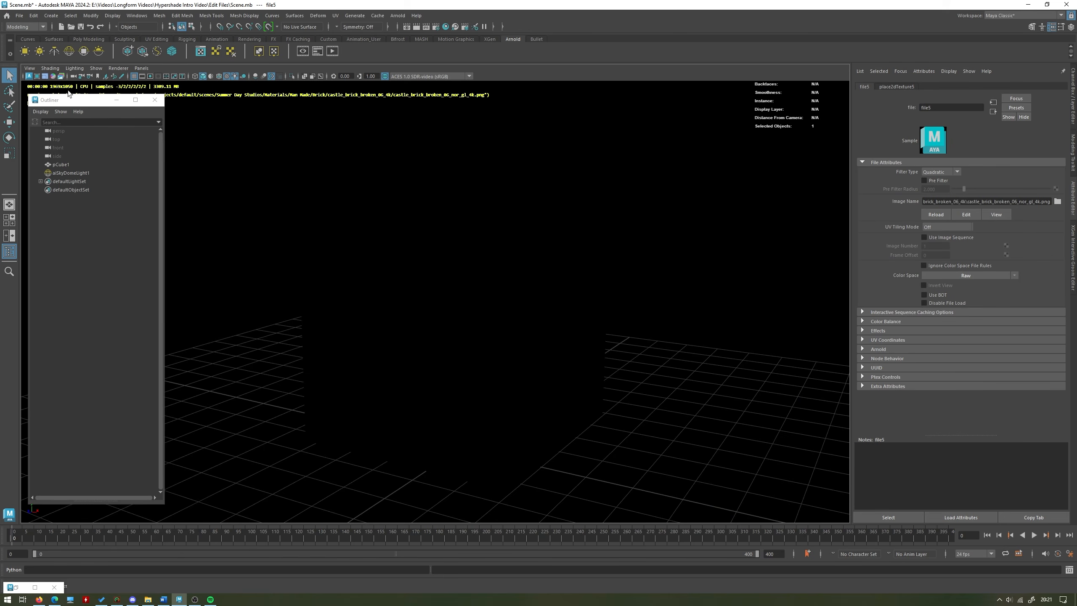
pyautogui.moveTo(93, 106); pyautogui.dragTo(94, 121)
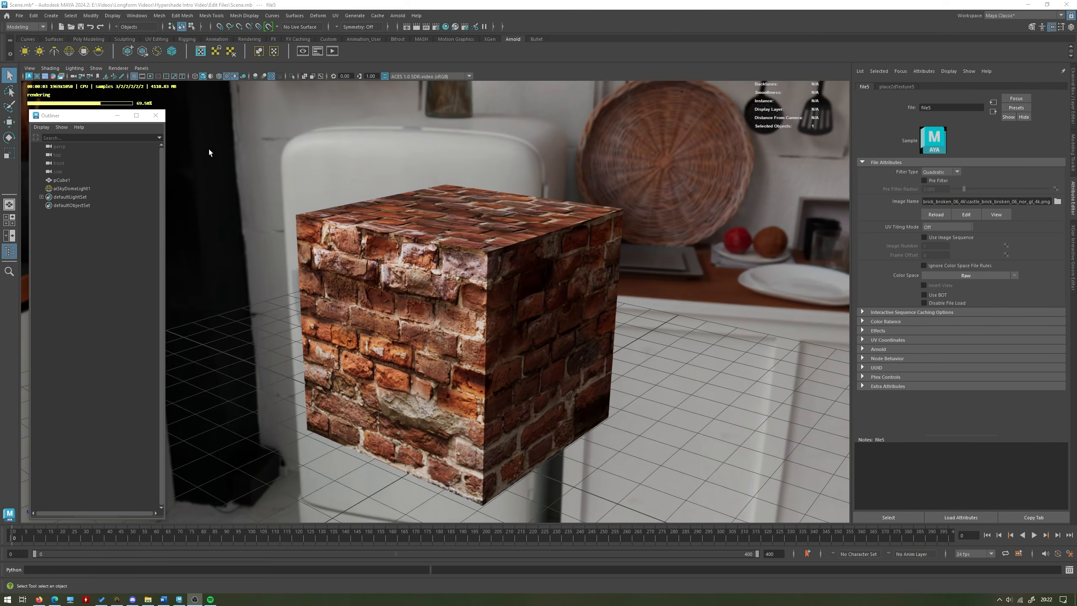
# Step: Examine the surface relief on the Arnold-rendered brick cube from several sides and from below
pyautogui.keyDown('alt'); pyautogui.moveTo(546, 172); pyautogui.dragTo(410, 175); pyautogui.keyUp('alt')
pyautogui.keyDown('alt'); pyautogui.moveTo(410, 175); pyautogui.dragTo(412, 179, button='right'); pyautogui.keyUp('alt')
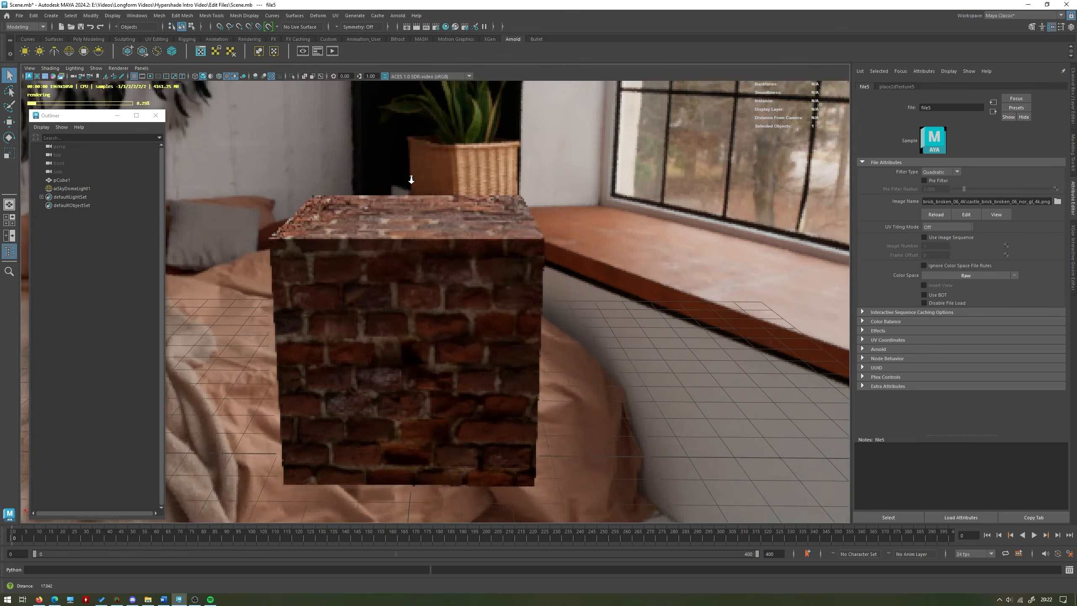
pyautogui.keyDown('alt'); pyautogui.moveTo(411, 180); pyautogui.dragTo(243, 191); pyautogui.keyUp('alt')
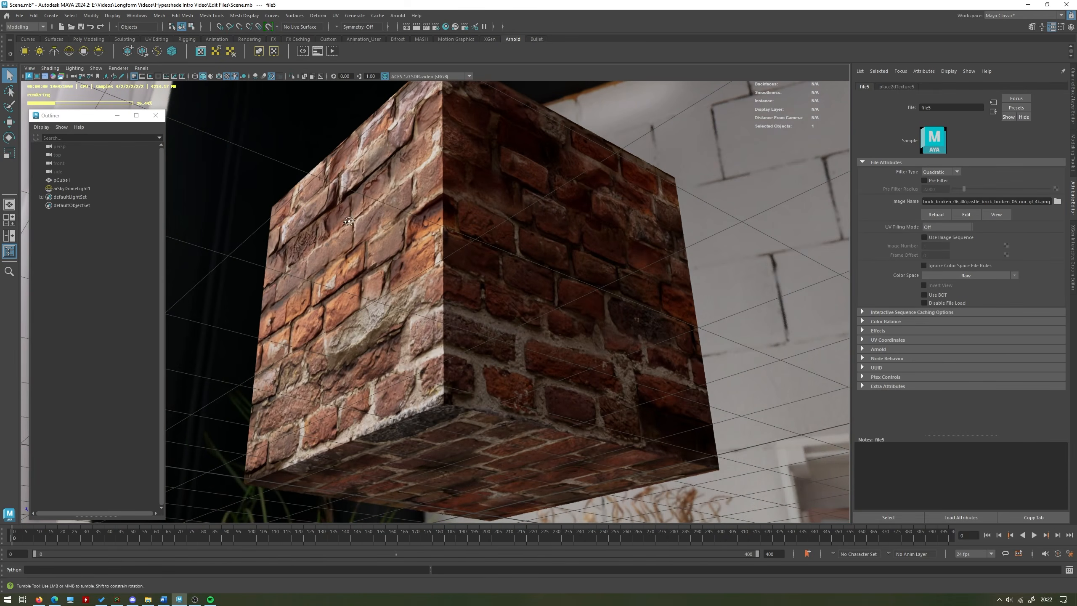
pyautogui.moveTo(338, 244)
pyautogui.keyDown('alt'); pyautogui.mouseDown()
pyautogui.moveTo(353, 236)
pyautogui.moveTo(406, 250)
pyautogui.moveTo(389, 238)
pyautogui.moveTo(354, 247)
pyautogui.mouseUp(); pyautogui.keyUp('alt')
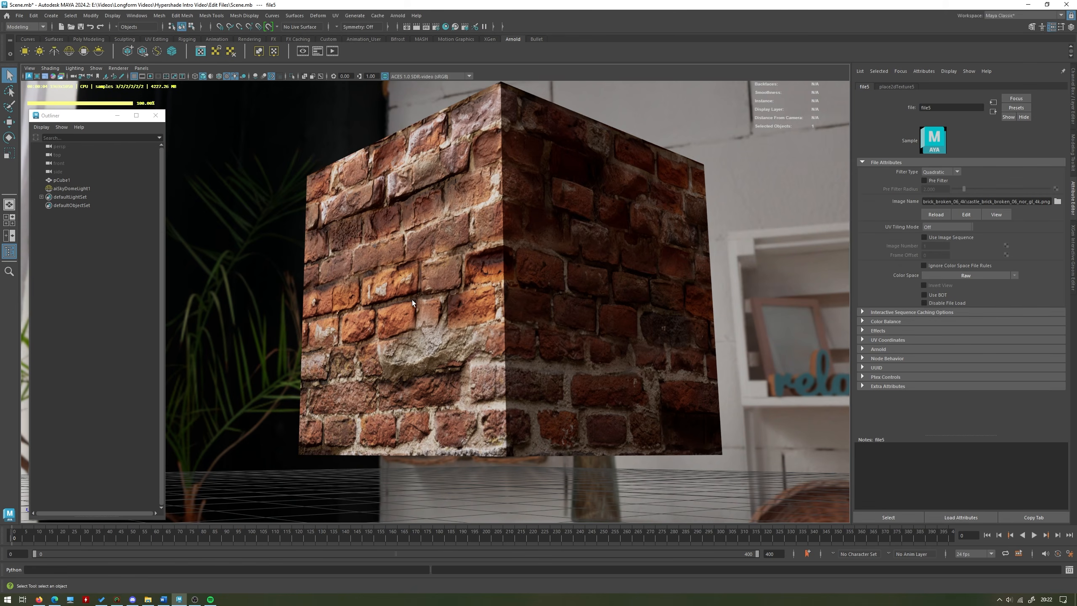
pyautogui.keyDown('alt'); pyautogui.moveTo(488, 210); pyautogui.dragTo(416, 285); pyautogui.keyUp('alt')
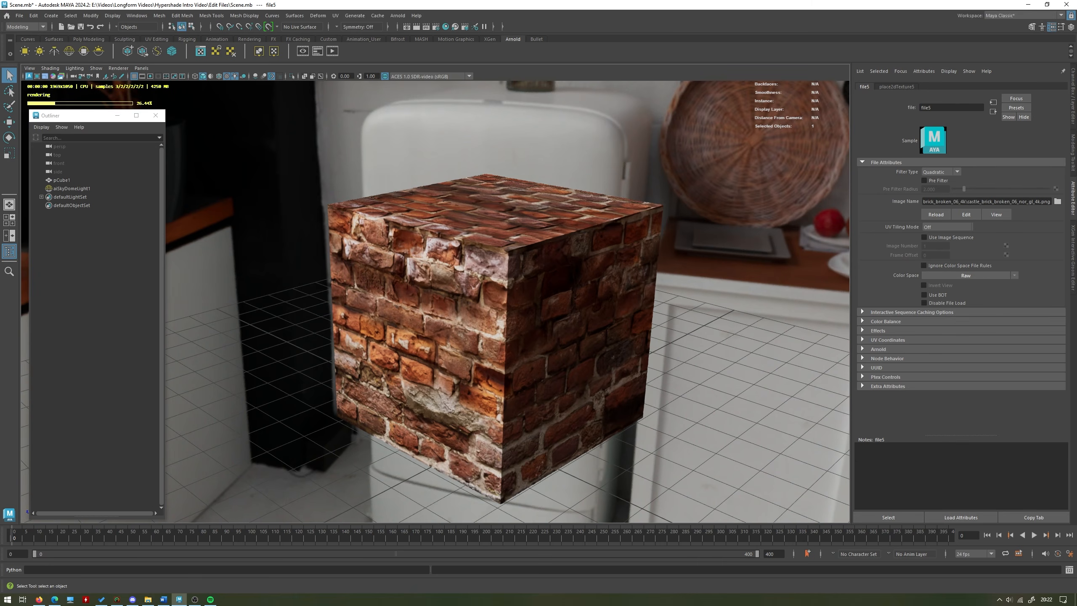
# Step: Reopen Hypershade, select the OpenPBR material, and return to the viewport to examine its bump mapping and the rendered cube
pyautogui.click(444, 27)
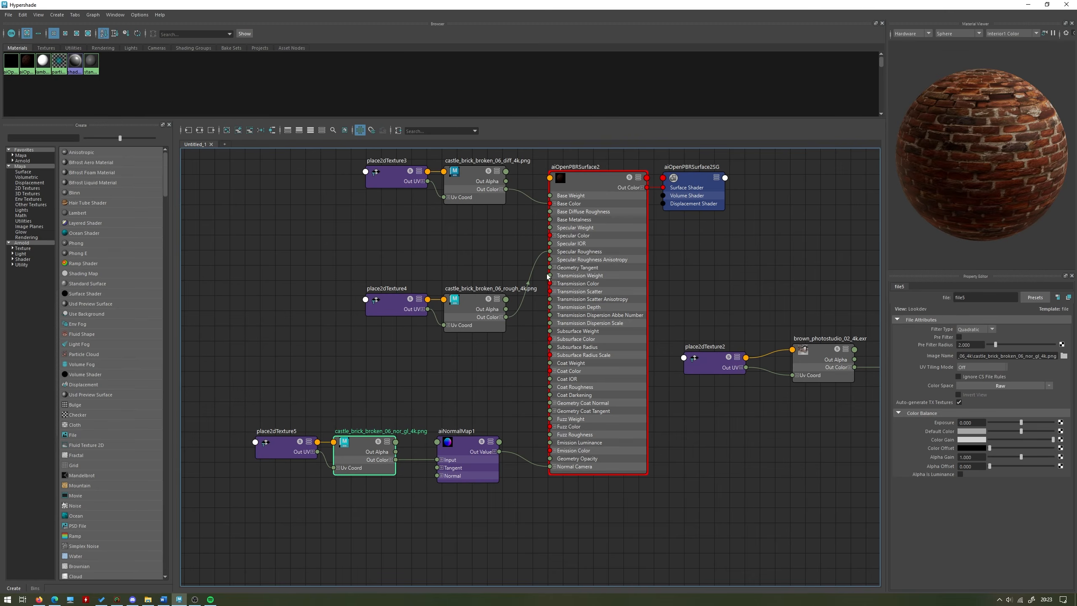
pyautogui.keyDown('alt'); pyautogui.moveTo(723, 253); pyautogui.dragTo(687, 272, button='middle'); pyautogui.keyUp('alt')
pyautogui.click(591, 271)
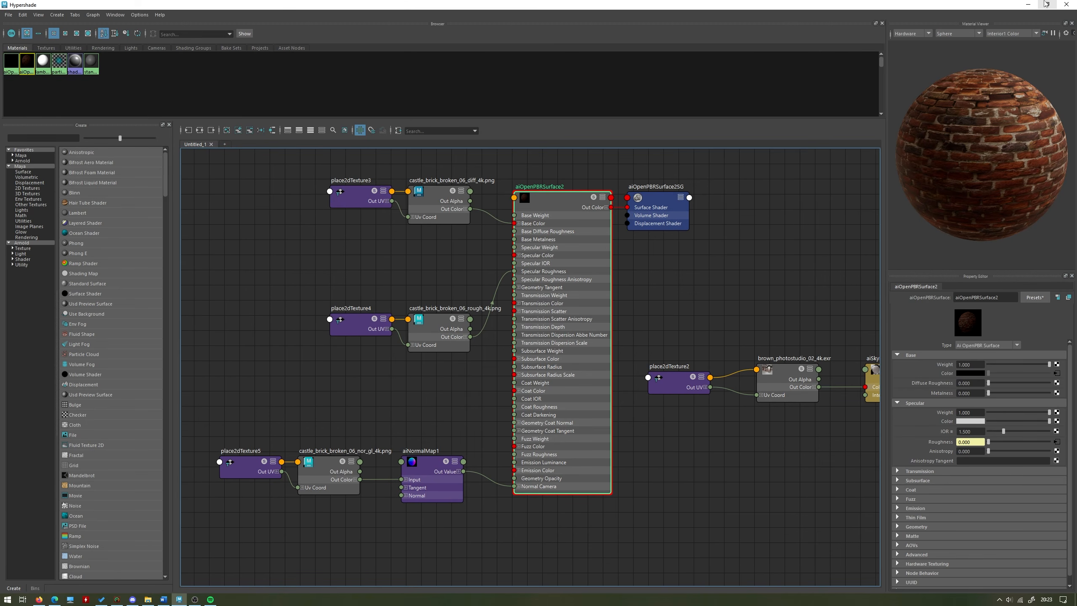
pyautogui.click(1027, 4)
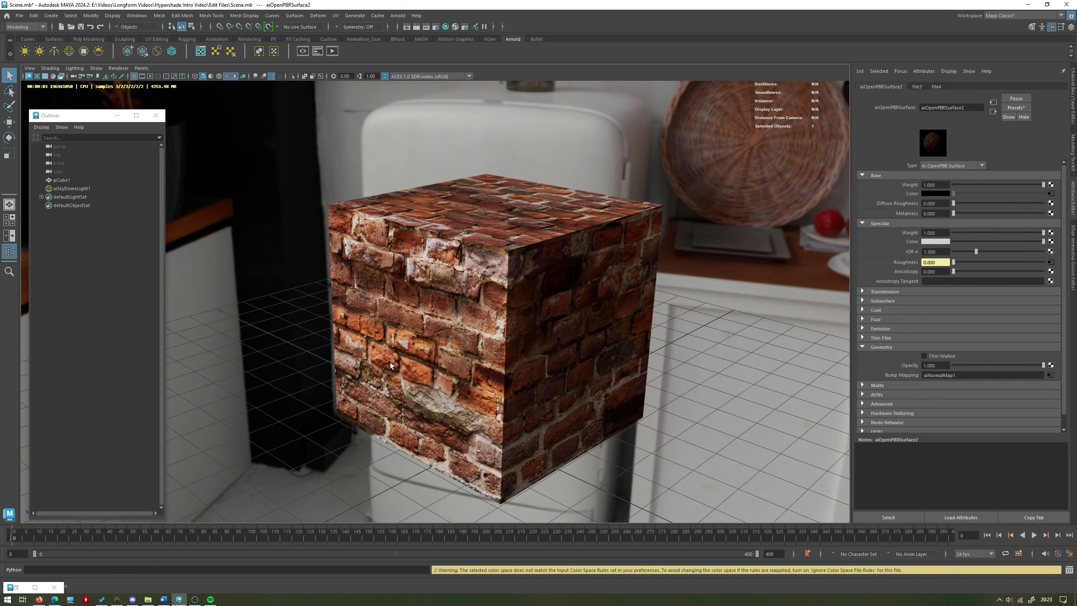
# Step: Restore Hypershade and deselect the OpenPBR material in the node graph
pyautogui.click(35, 587)
pyautogui.scroll(5, 113, 311)
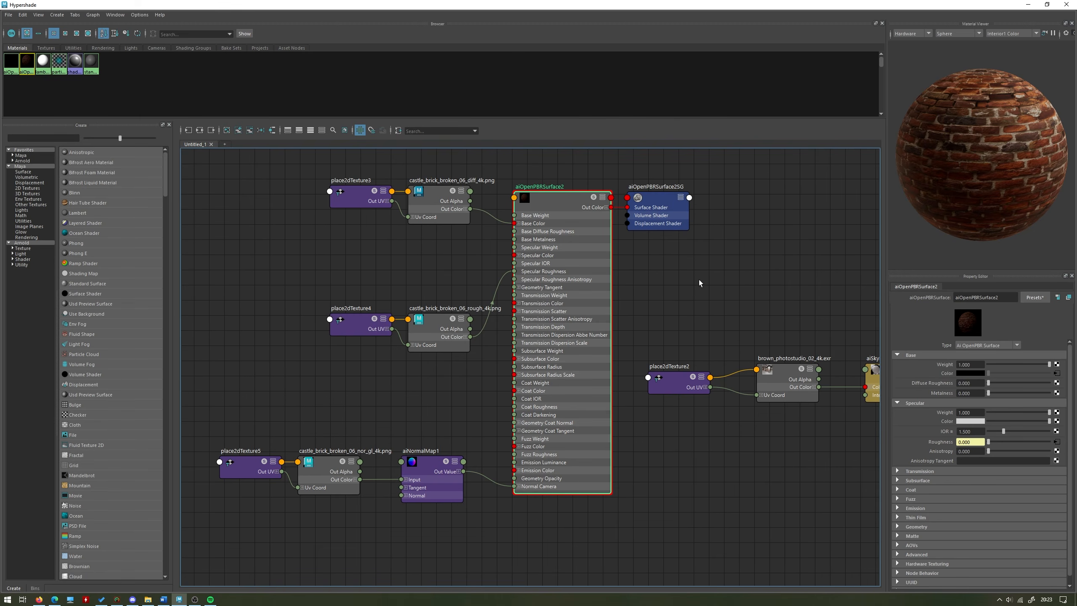
pyautogui.click(674, 261)
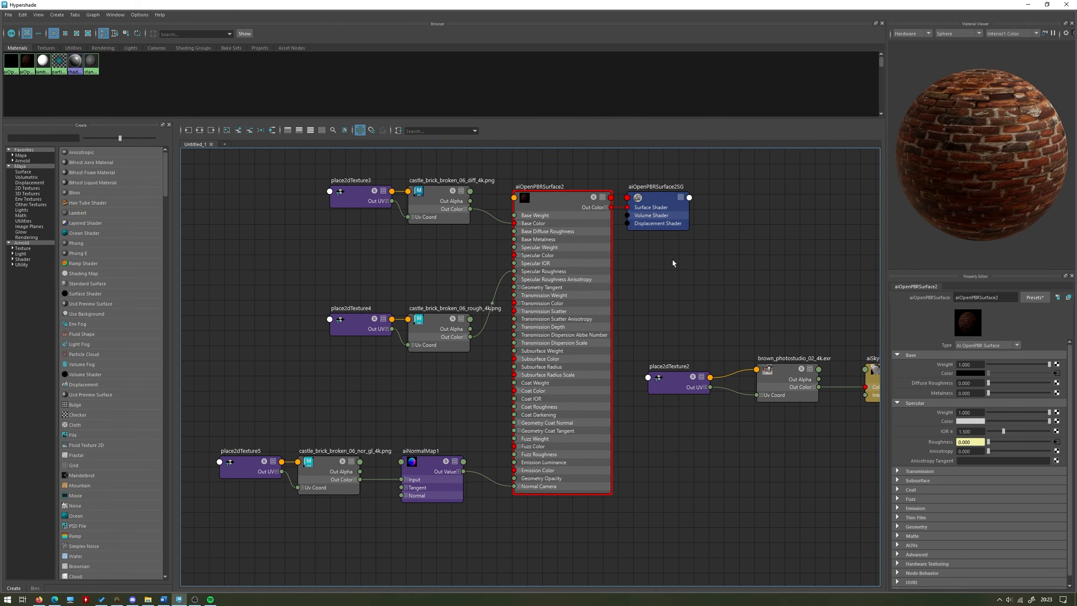